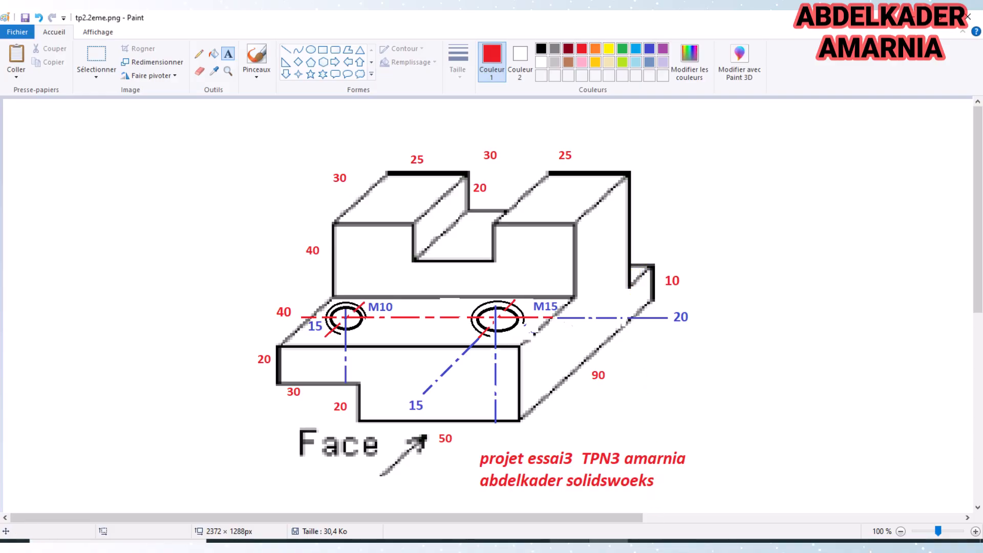
Switch to SOLIDWORKS, create a new part document and maximise its window.
click(555, 535)
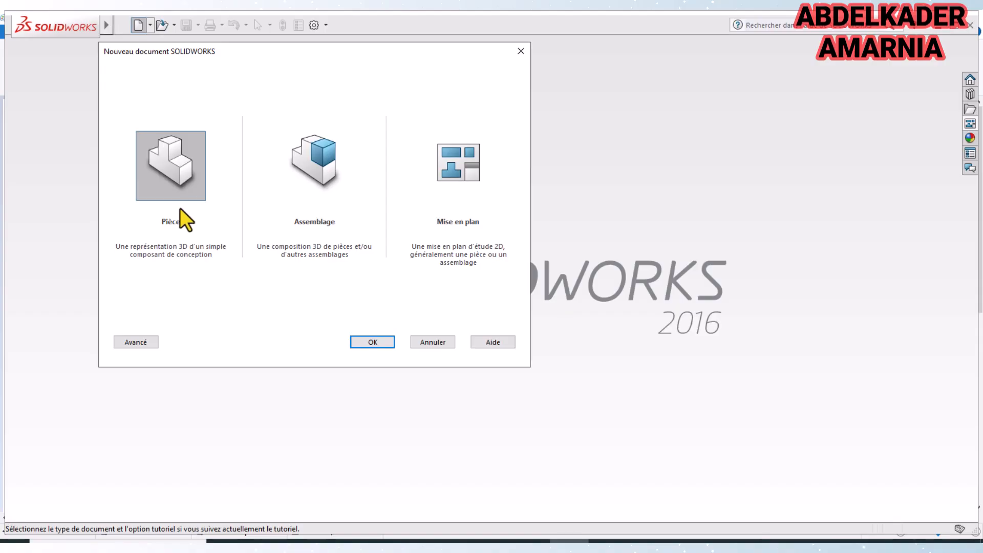
click(370, 342)
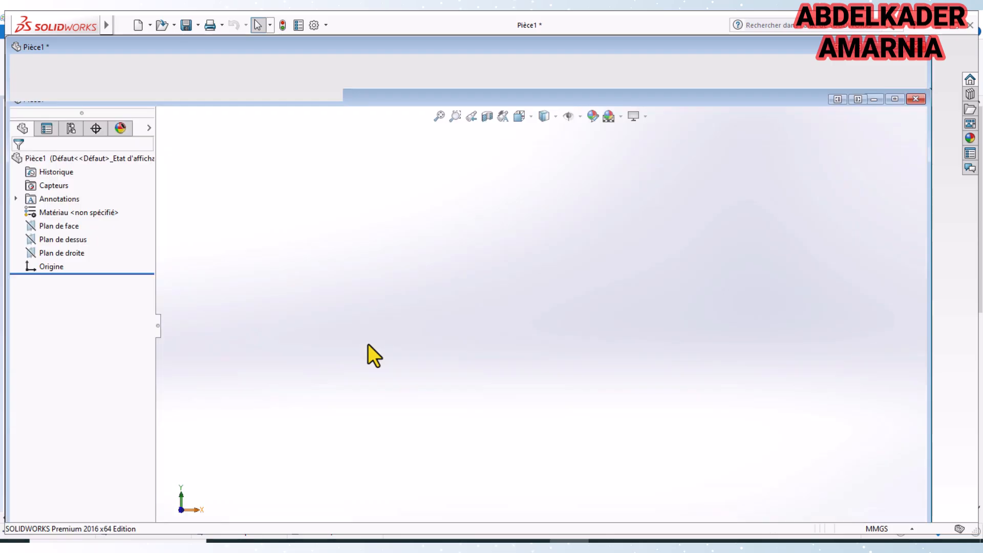
click(895, 113)
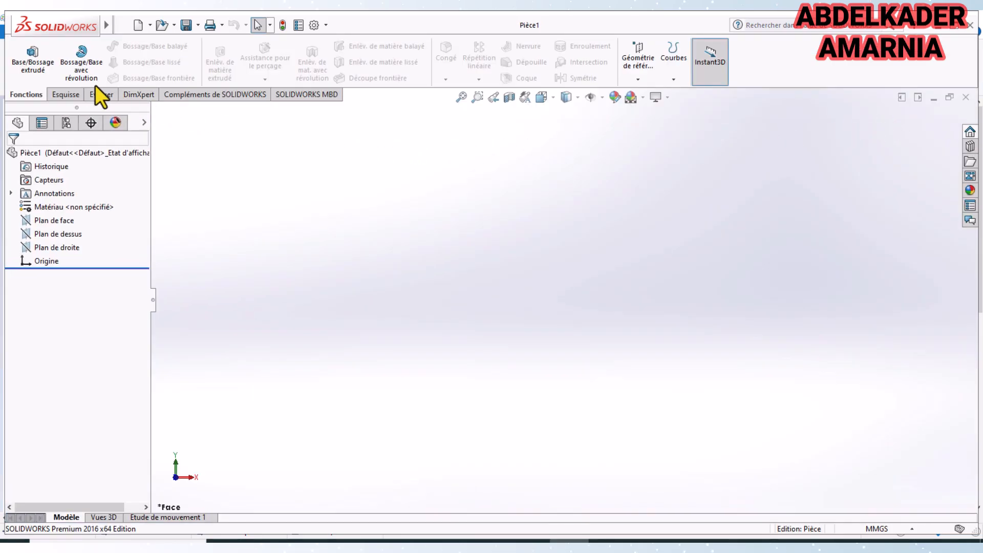
Start an extruded boss on the front plane (Plan de face) and sketch a corner rectangle starting at the origin.
click(27, 69)
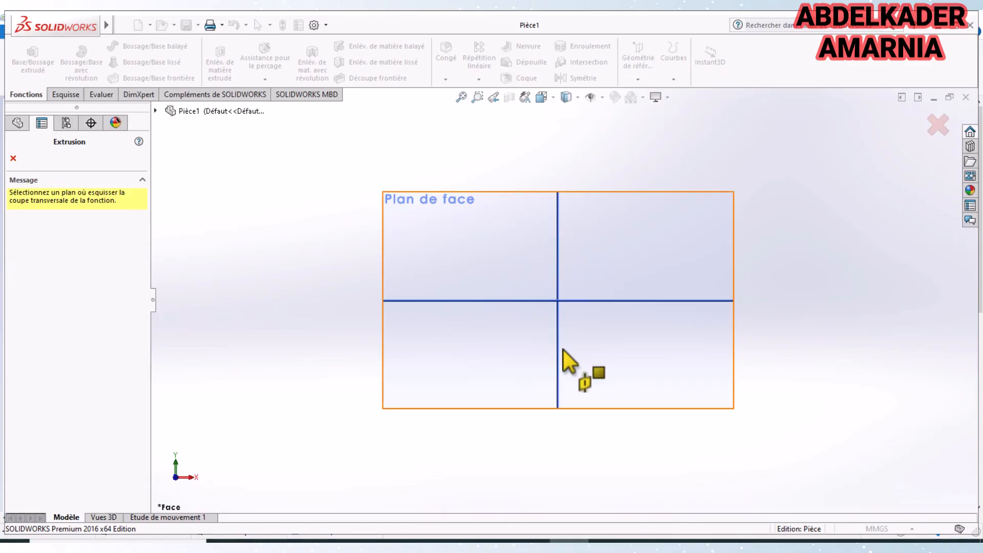
click(612, 540)
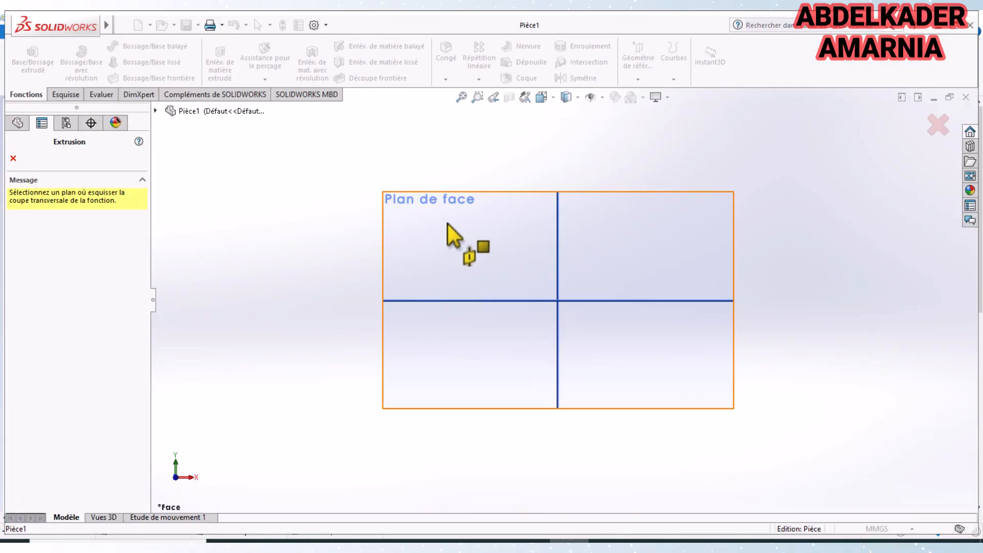
click(448, 223)
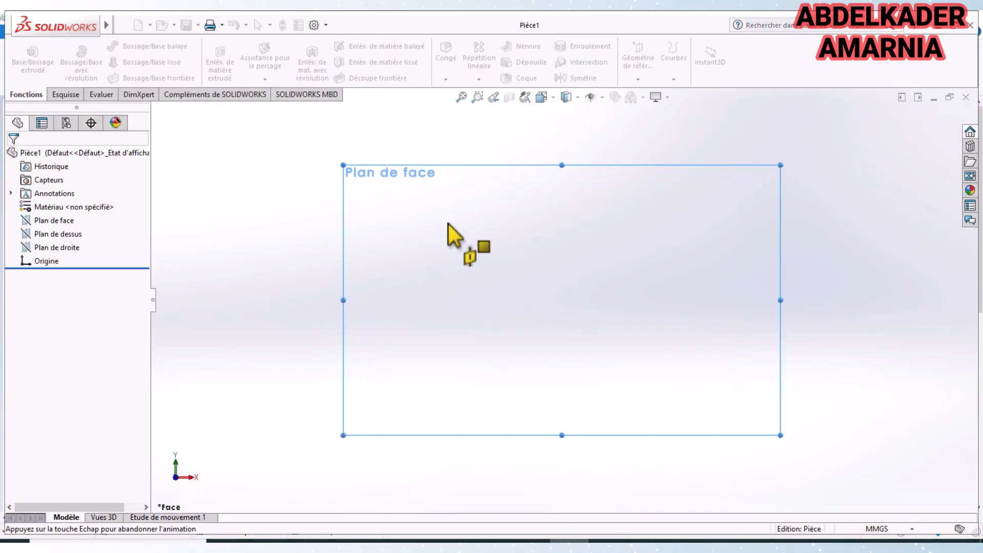
click(94, 61)
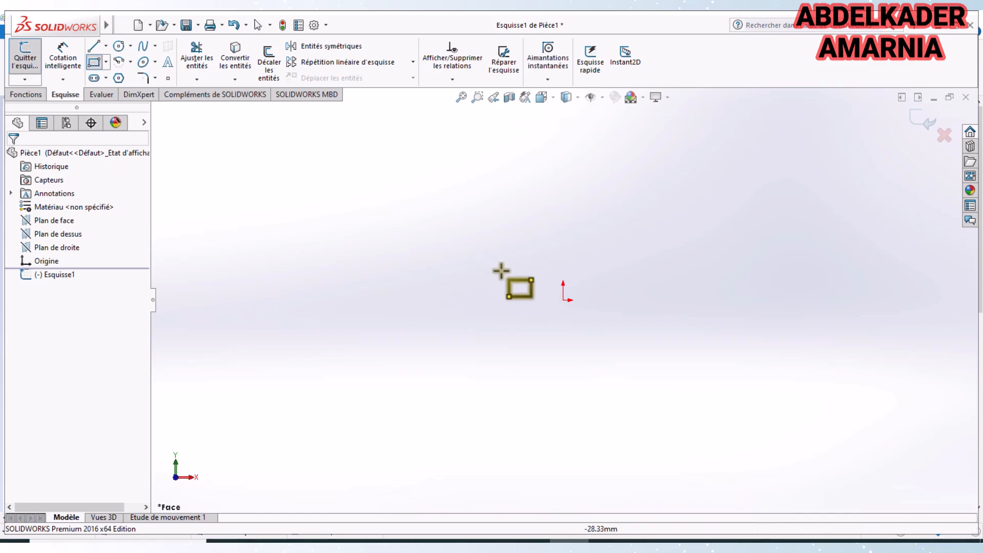
mouse_move(563, 301)
mouse_down()
mouse_move(724, 253)
mouse_move(768, 176)
mouse_move(788, 207)
mouse_up()
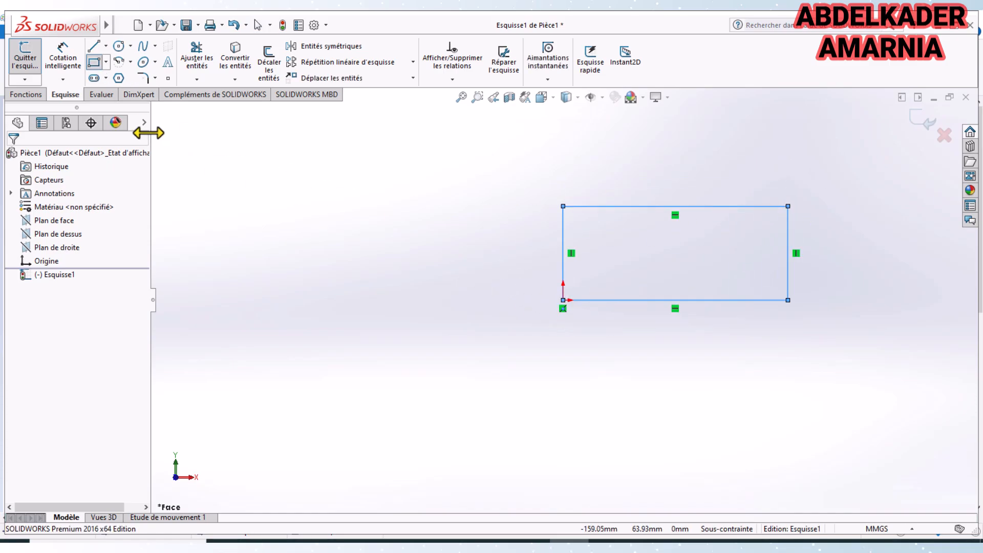
Dimension the rectangle with a width of 80 mm and a height of 40 mm.
click(63, 57)
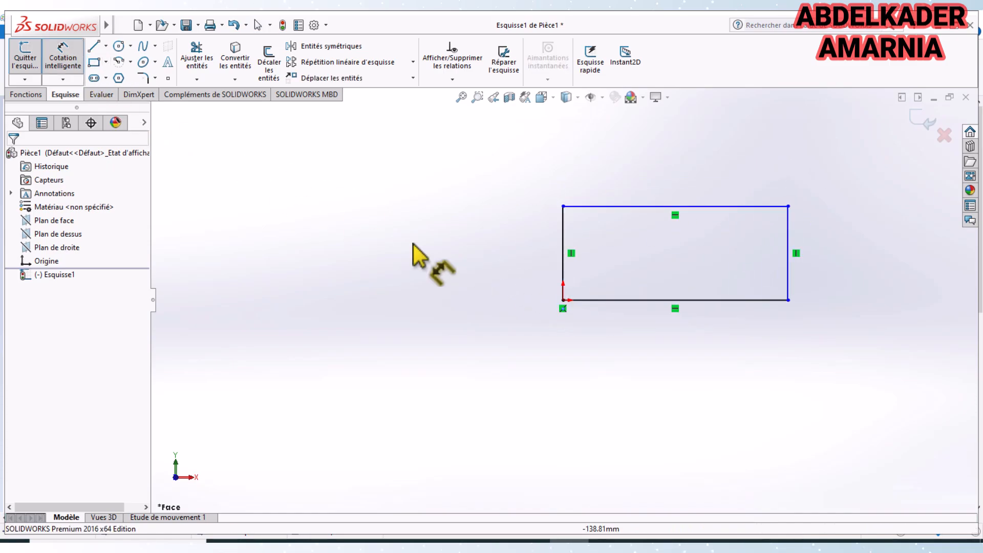
click(701, 299)
click(702, 347)
text(80)
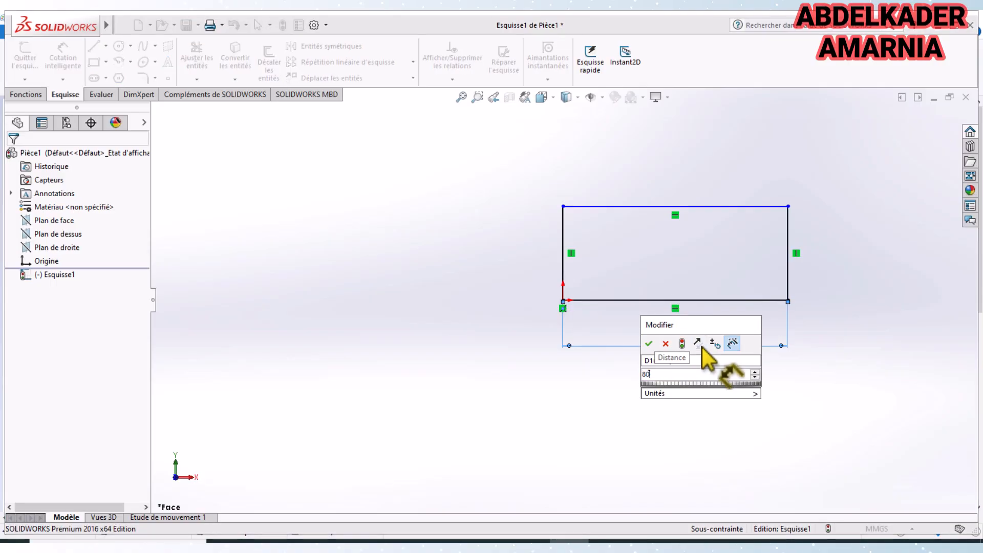
key(Return)
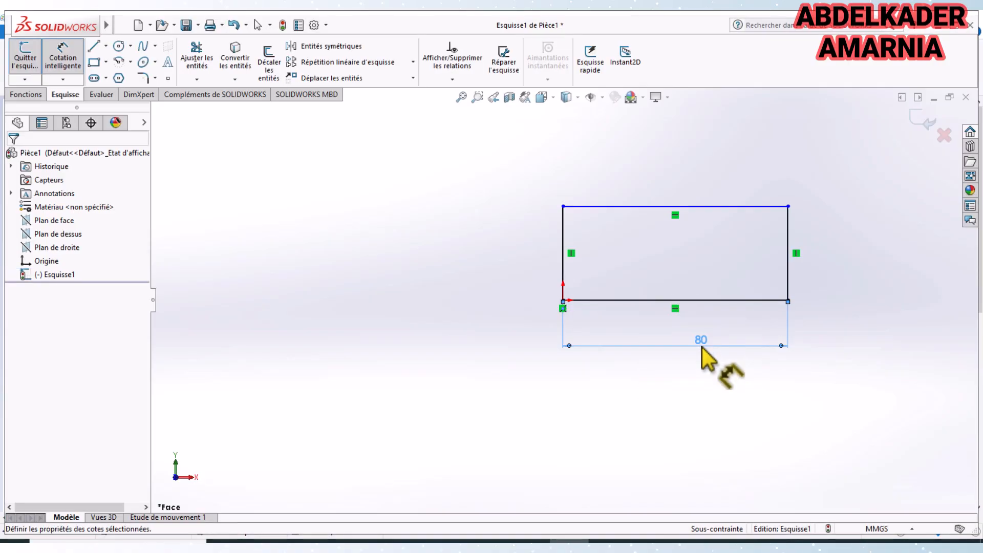
click(563, 254)
click(517, 257)
text(40)
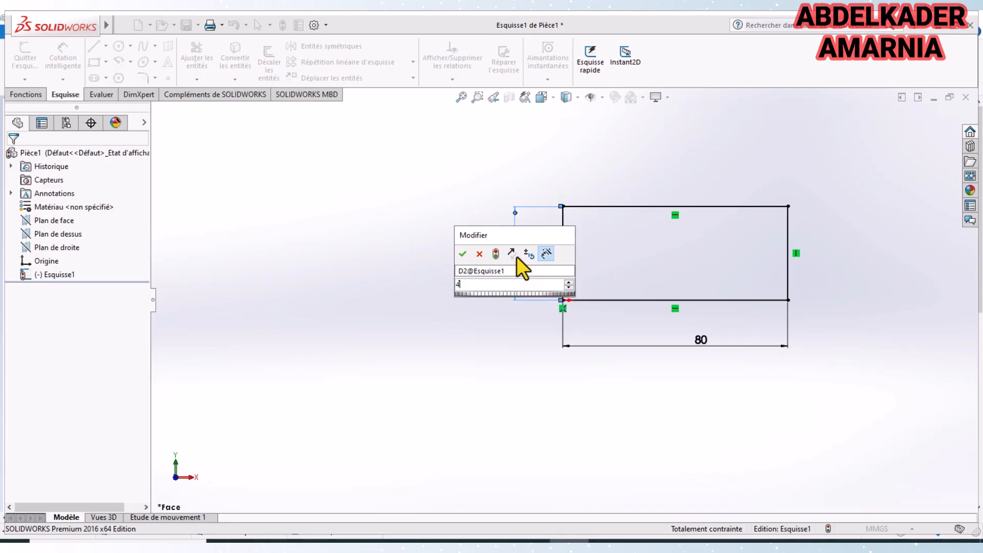
click(463, 253)
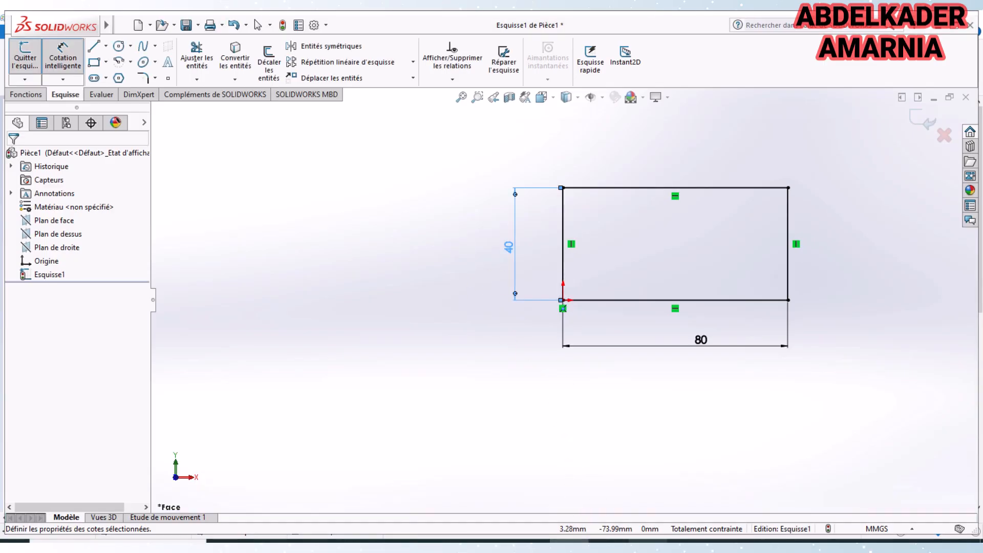
Check the depth in the reference drawing and extrude the rectangle 90 mm as a blind boss.
click(608, 541)
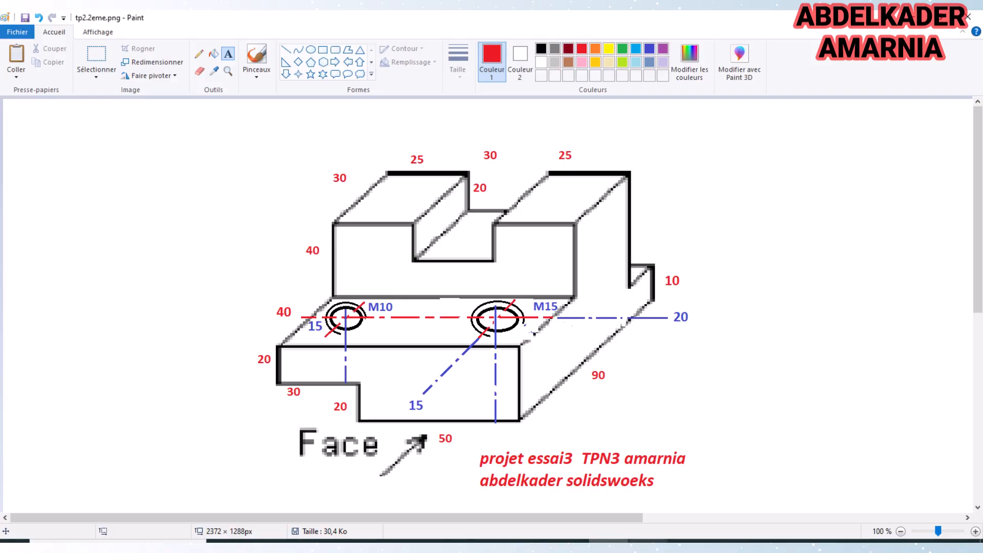
click(570, 541)
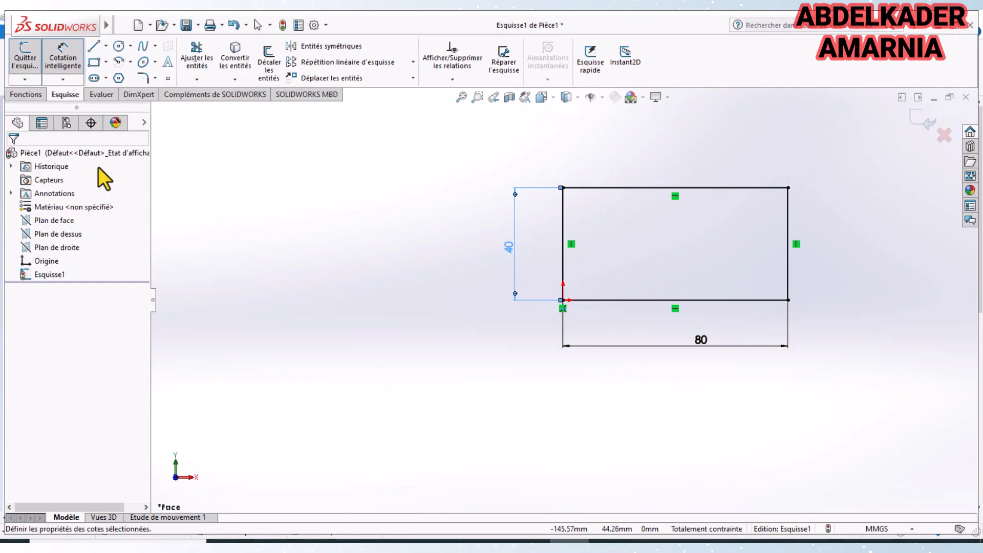
click(28, 59)
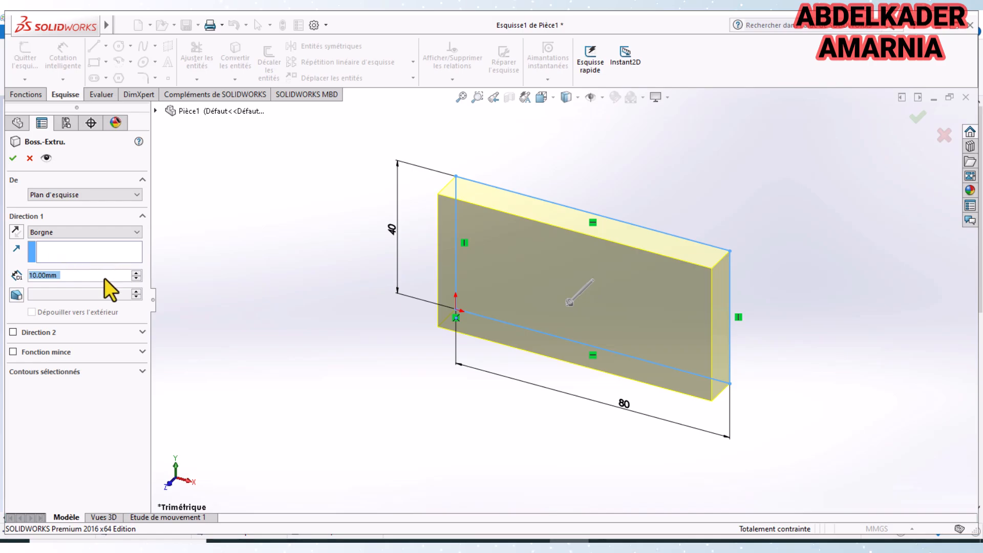
text(90)
key(Return)
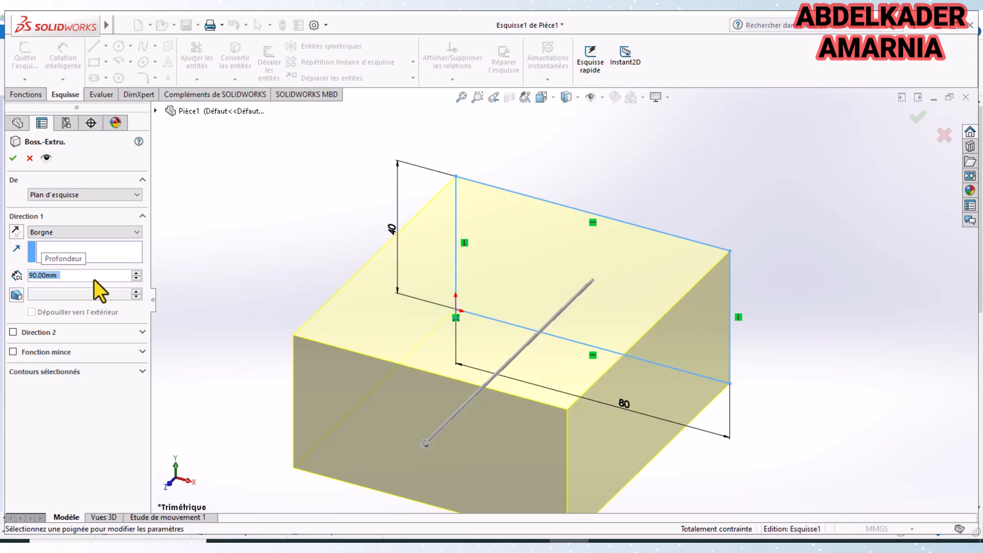
click(13, 158)
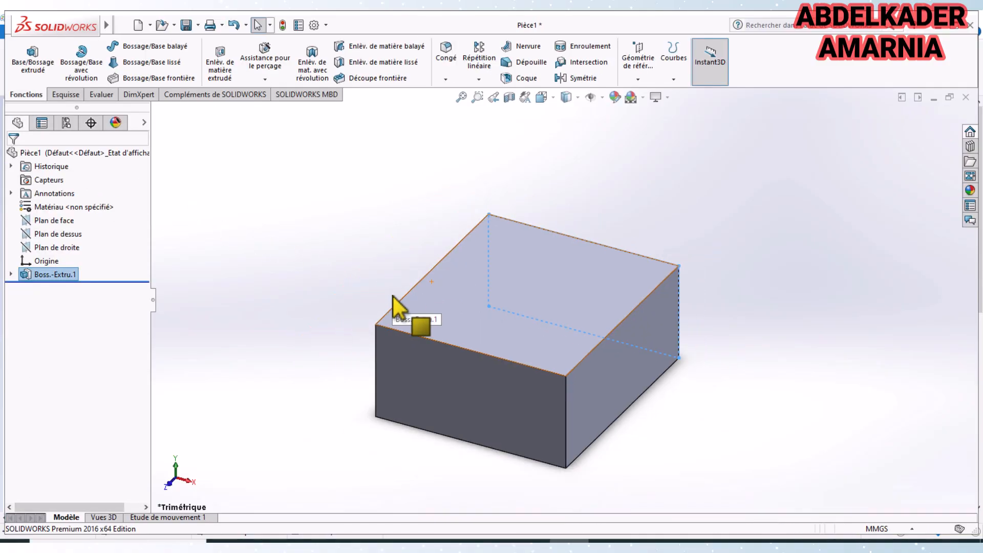
Check the reference drawing, start an extruded cut sketch on the block's underside and view it from below (Dessous).
scroll(394, 328, down, 2)
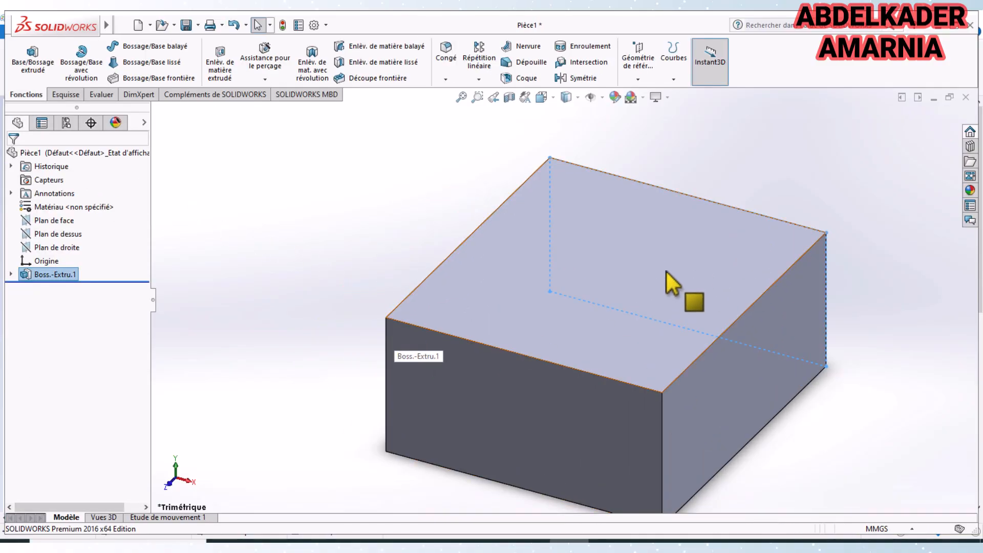
click(610, 541)
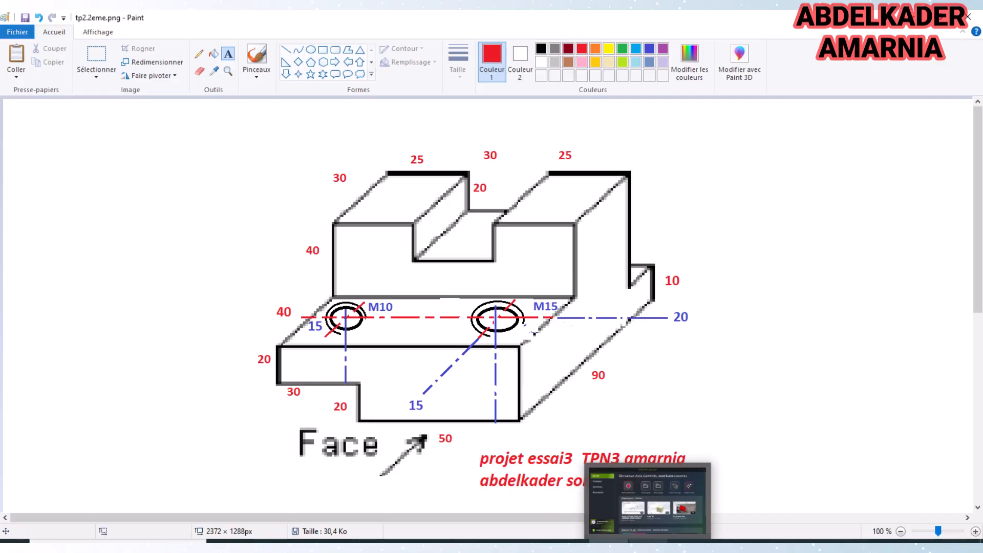
mouse_move(608, 547)
click(569, 547)
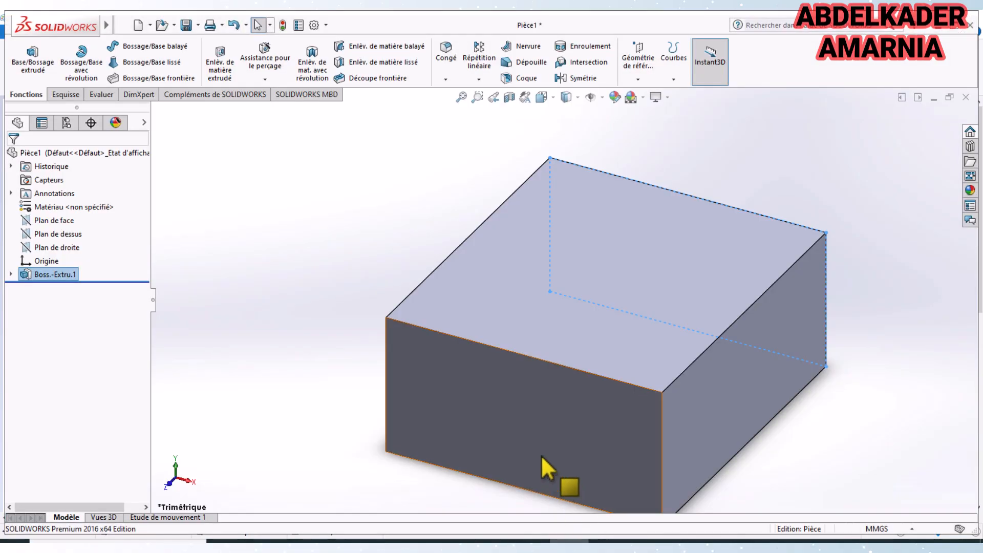
mouse_move(537, 444)
middle_down()
mouse_move(560, 396)
mouse_move(564, 325)
middle_up()
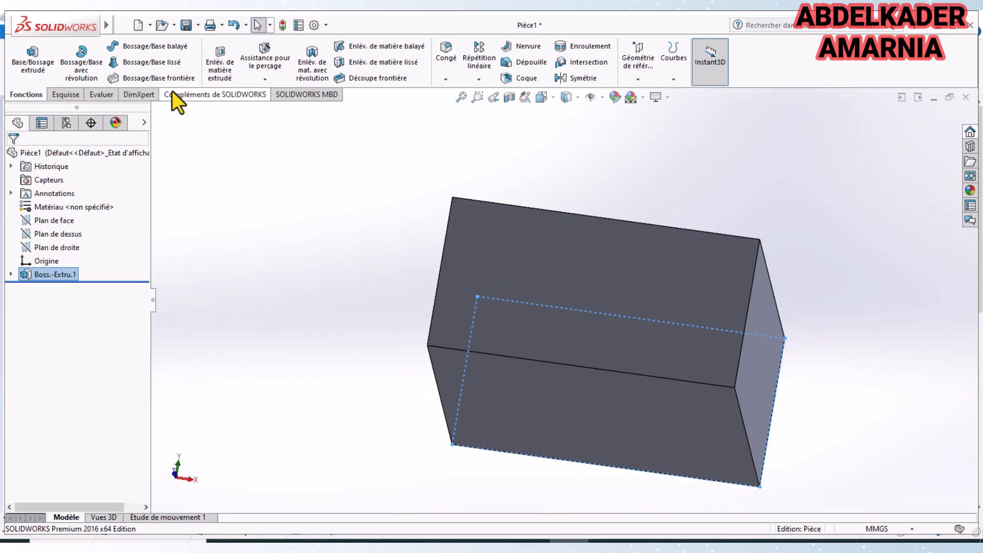
click(225, 61)
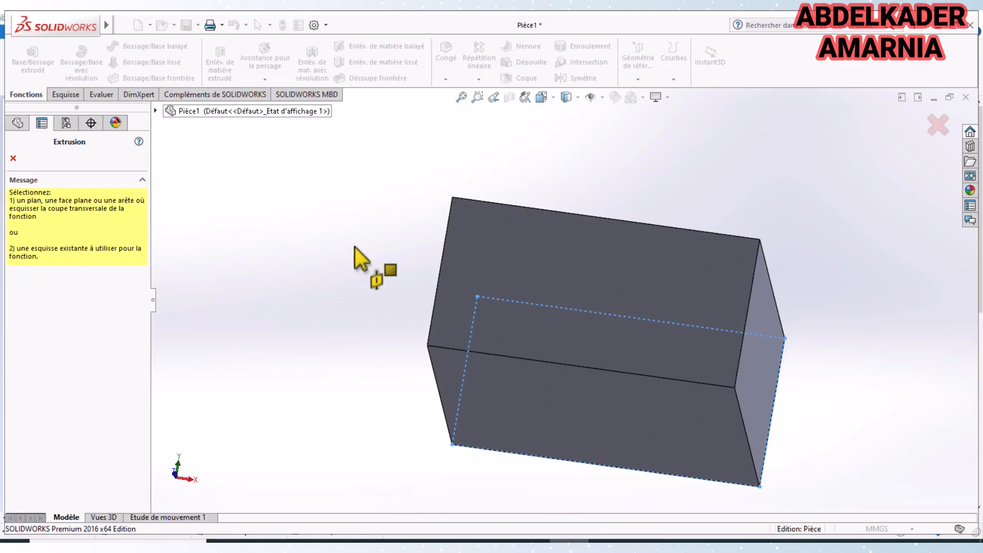
click(519, 433)
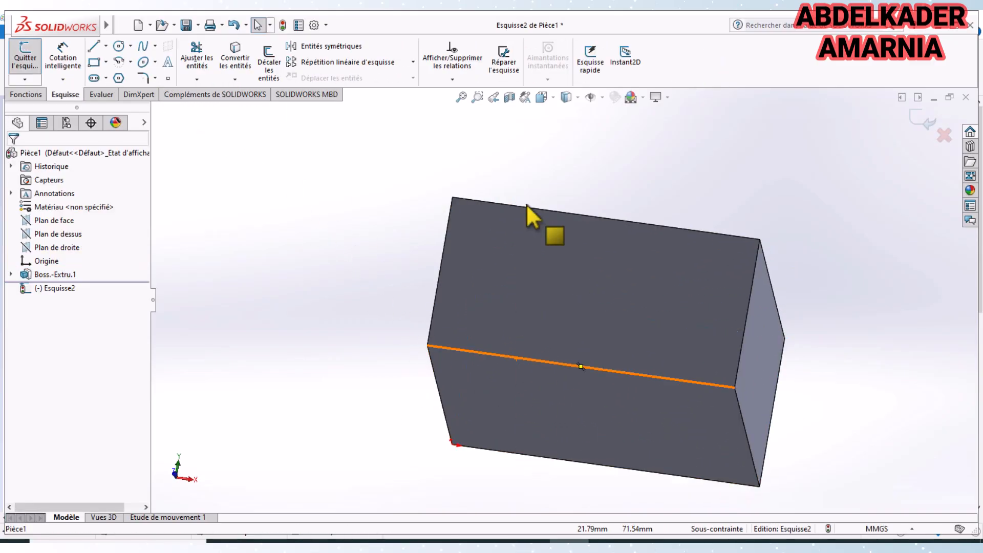
click(544, 98)
click(612, 163)
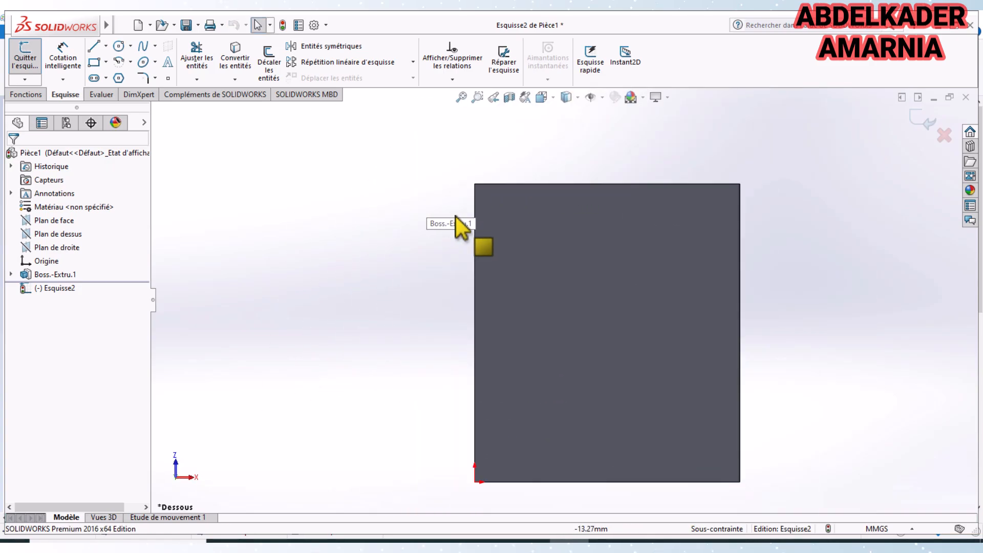
Sketch a rectangle about 108 mm long that overlaps the block's left edge and extends past both ends of the underside.
click(98, 59)
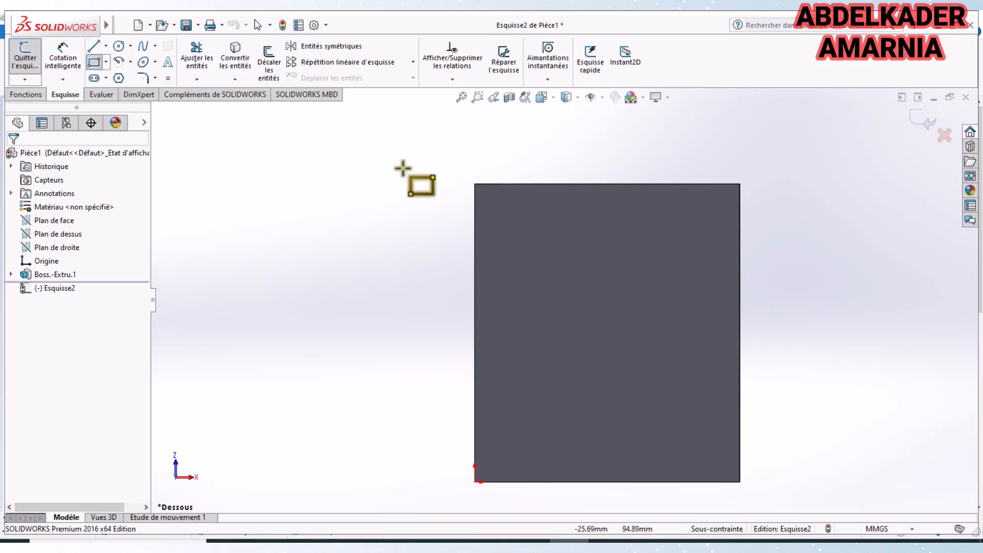
click(434, 148)
click(562, 505)
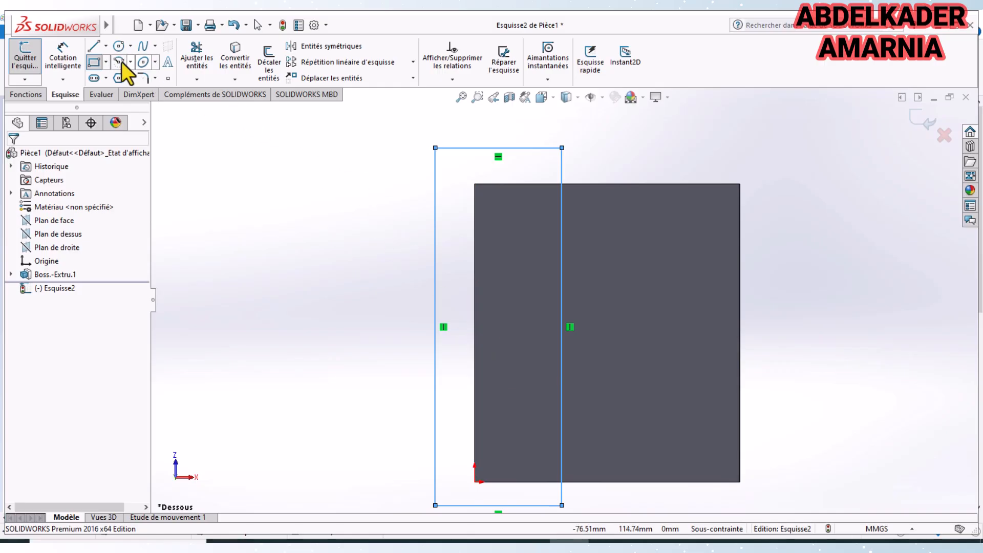
Check the step width in the reference drawing and dimension the rectangle's inner side 30 mm from the block's left edge.
click(62, 58)
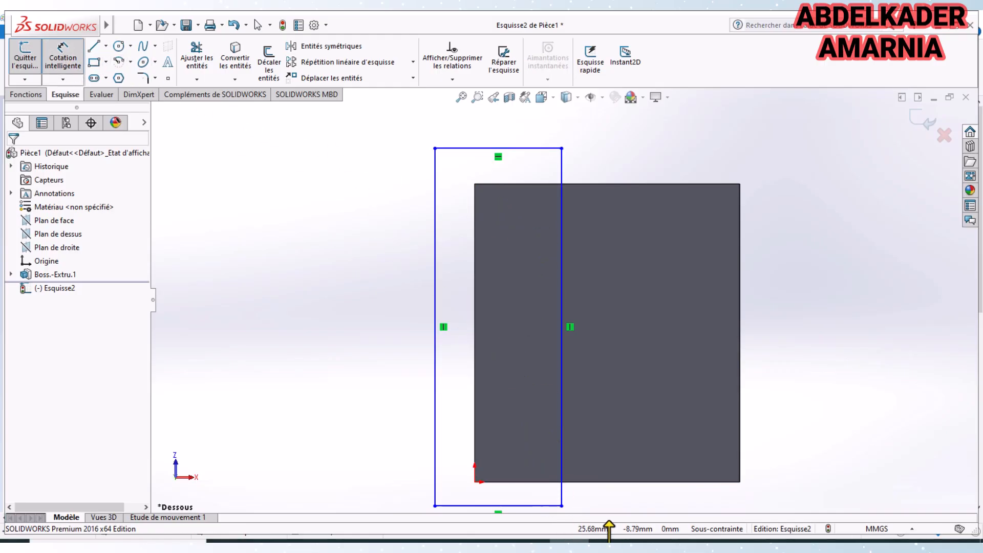
click(608, 540)
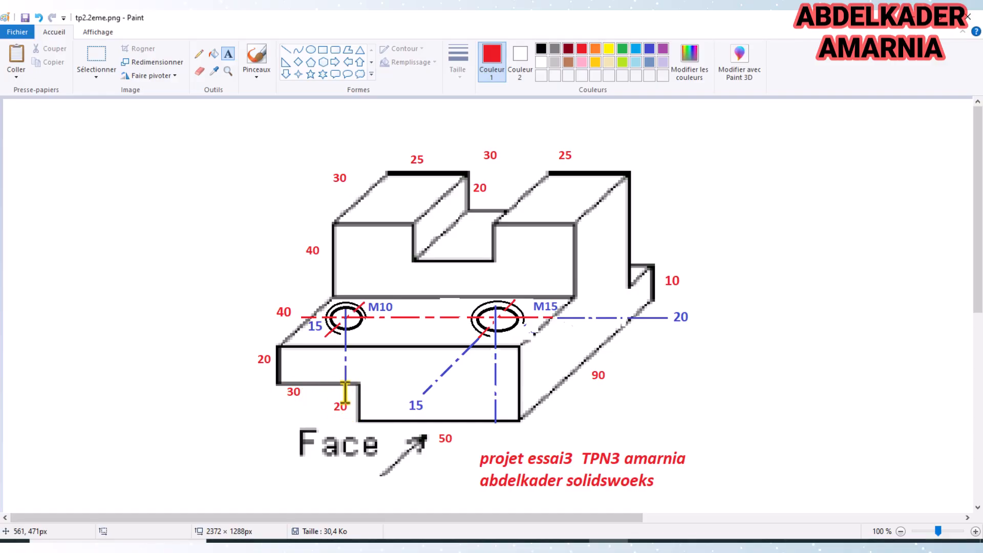
click(569, 540)
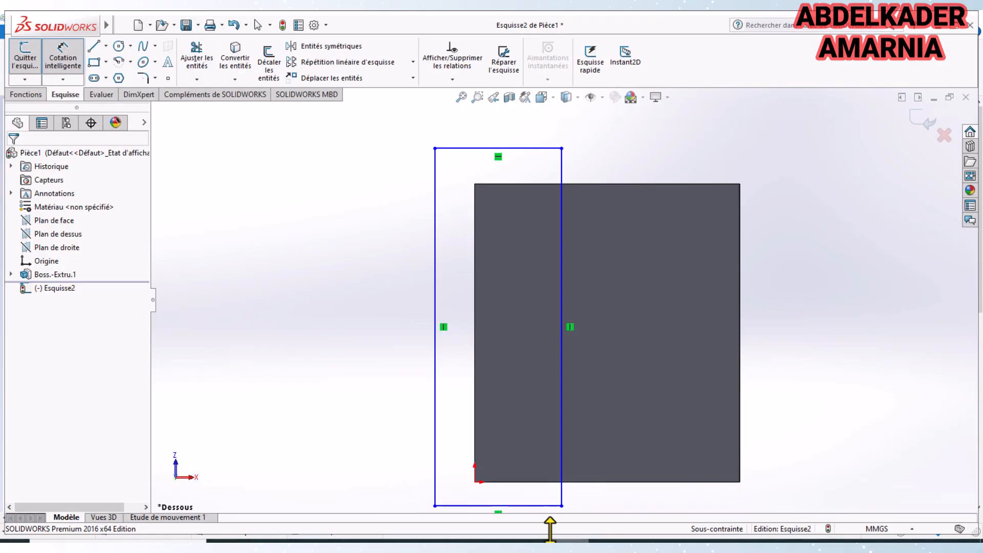
click(562, 393)
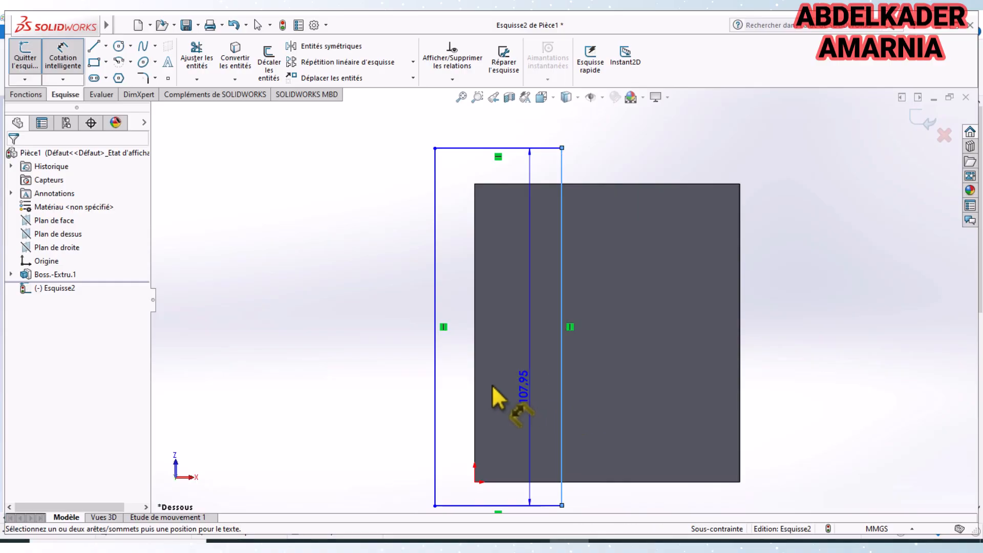
click(474, 407)
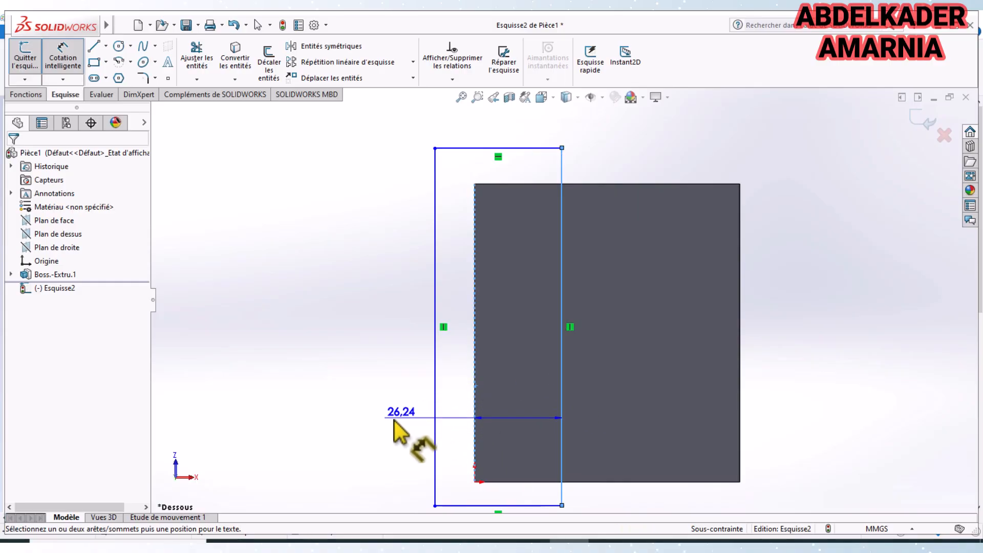
click(389, 419)
text(30)
key(Return)
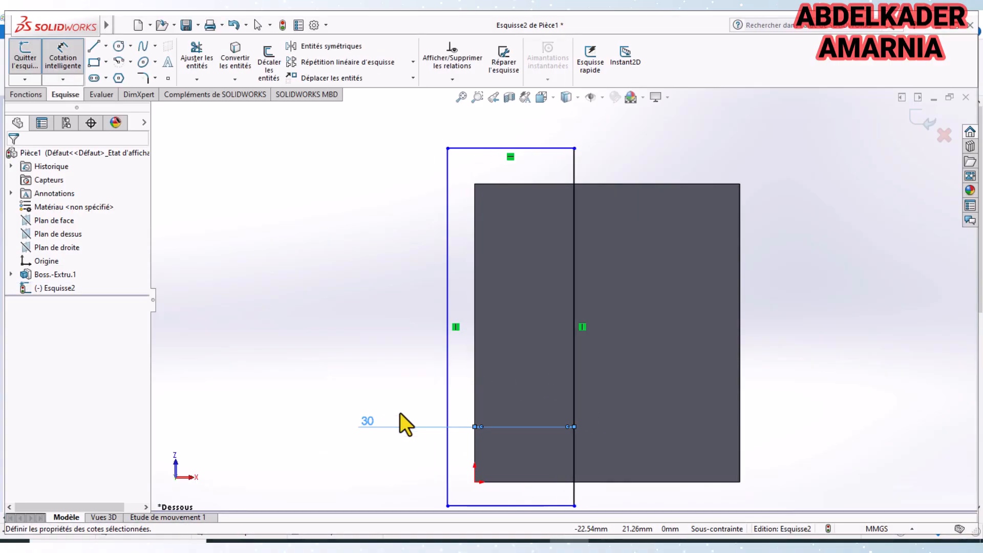
Cut the sketched rectangle into the block's underside as a blind extruded cut 20 mm deep.
mouse_move(552, 267)
middle_down()
mouse_move(533, 329)
mouse_move(533, 415)
mouse_move(550, 512)
mouse_move(468, 449)
middle_up()
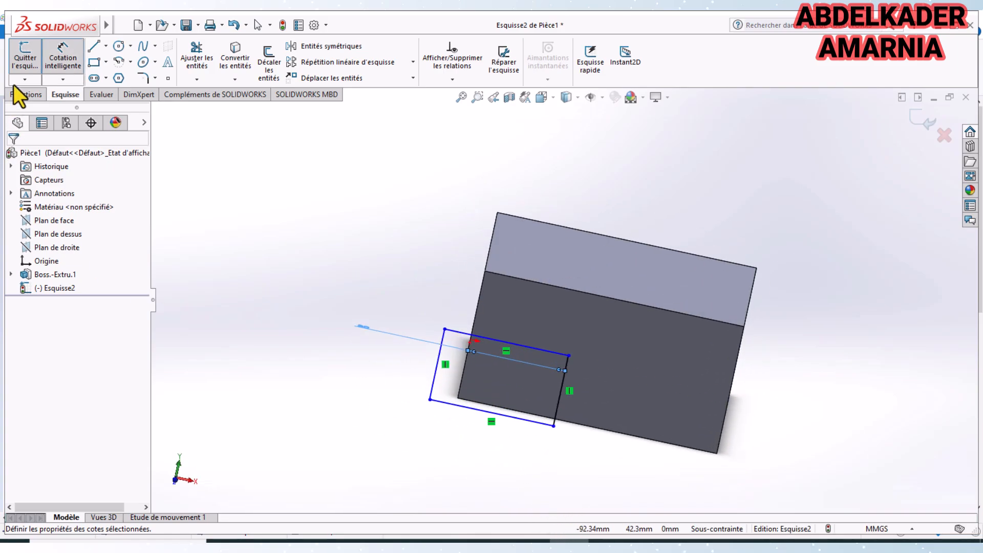
click(15, 67)
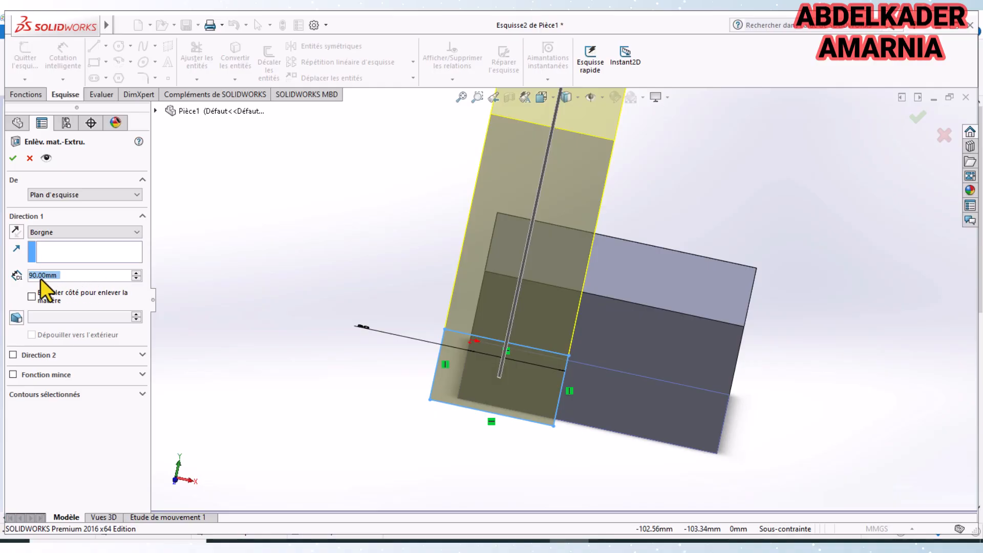
text(20)
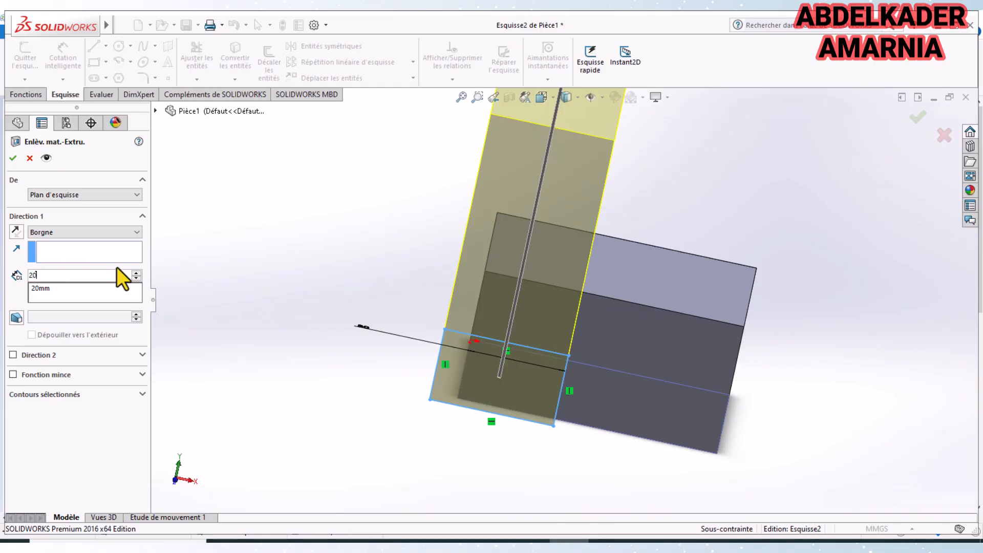
key(Return)
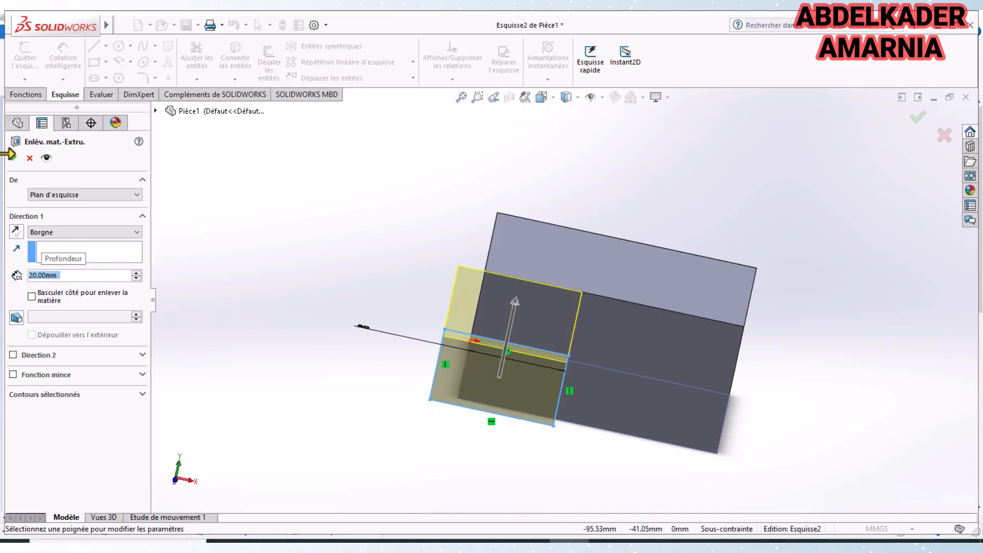
click(13, 158)
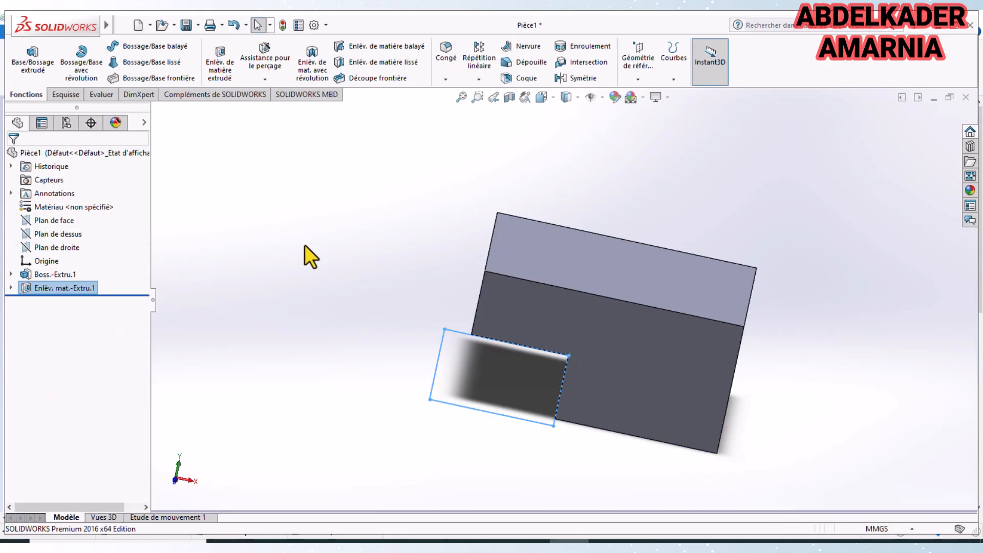
middle_drag(305, 245, 300, 316)
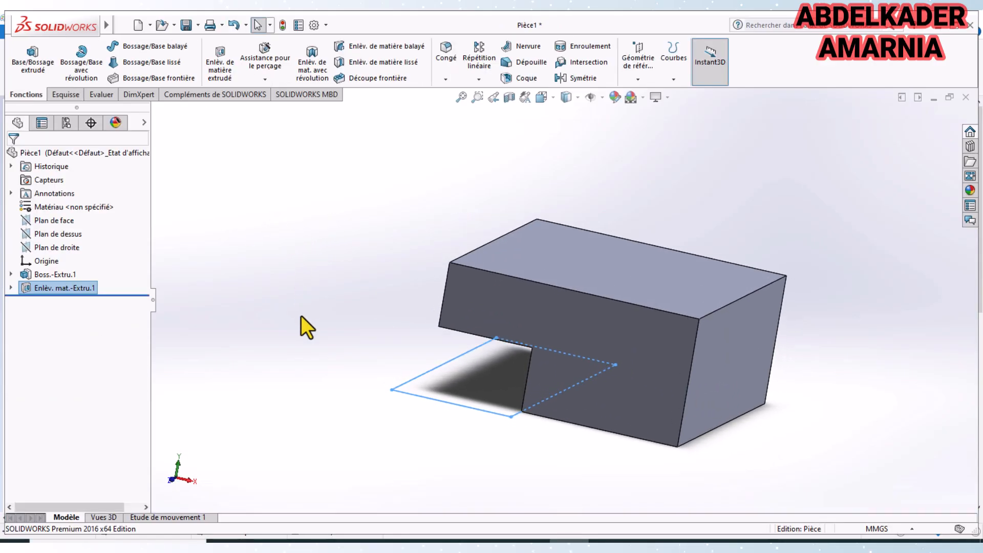
click(308, 326)
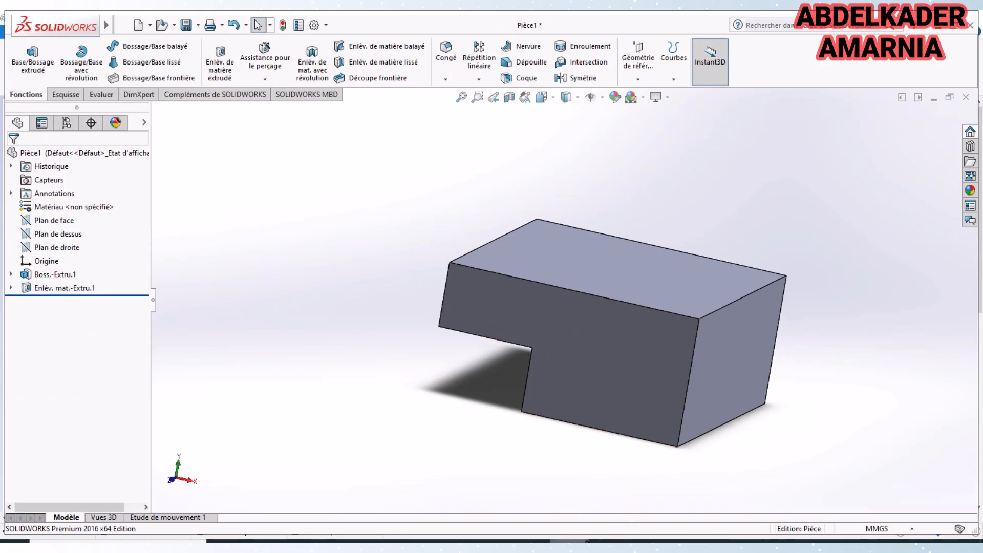
Check the reference drawing and examine how the front face and the default planes lie on the stepped block.
mouse_move(569, 540)
click(608, 541)
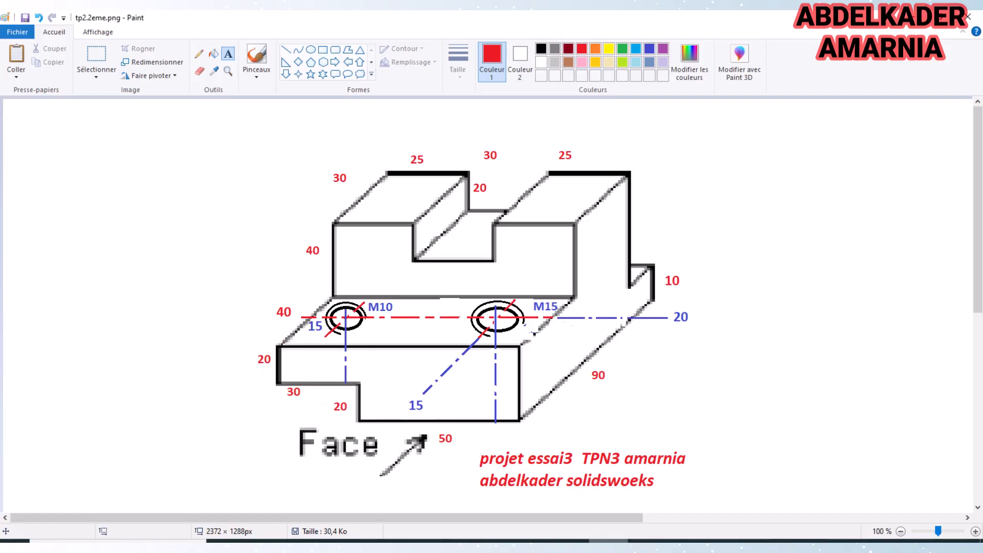
click(569, 540)
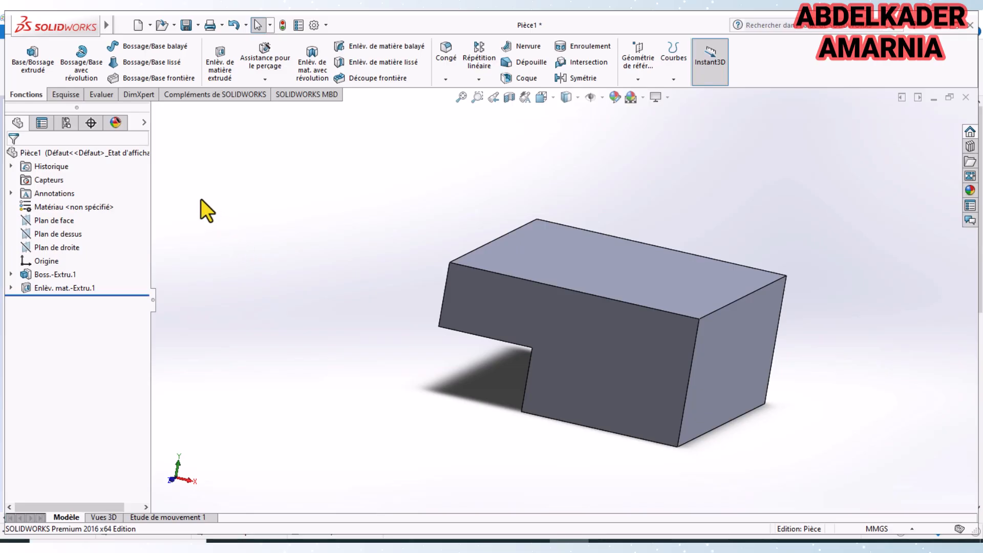
click(618, 376)
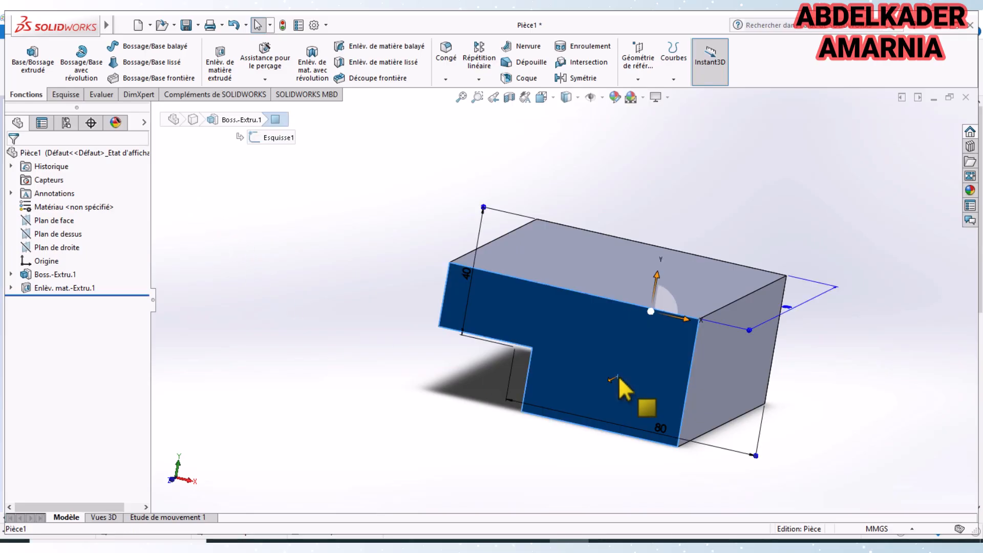
click(329, 338)
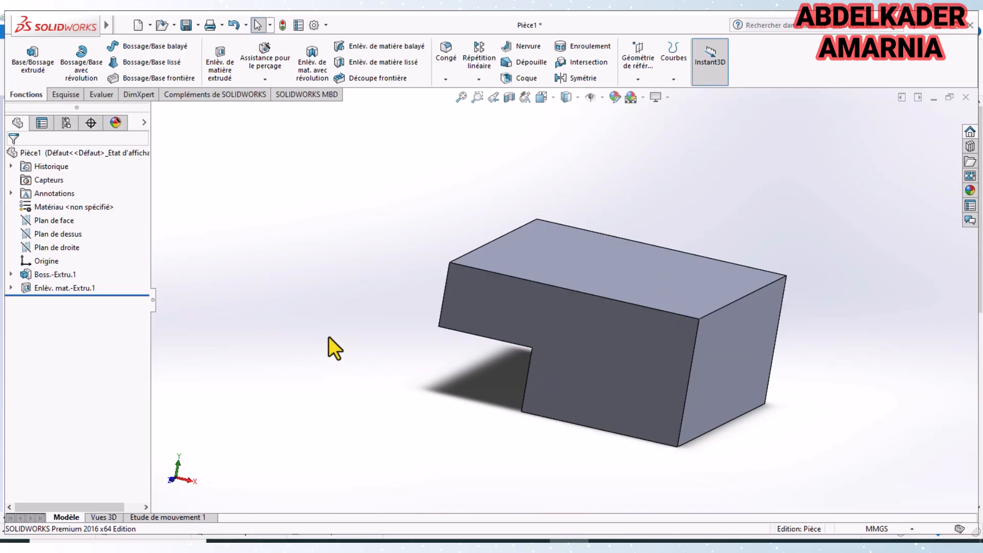
click(57, 220)
middle_drag(390, 340, 467, 400)
click(54, 235)
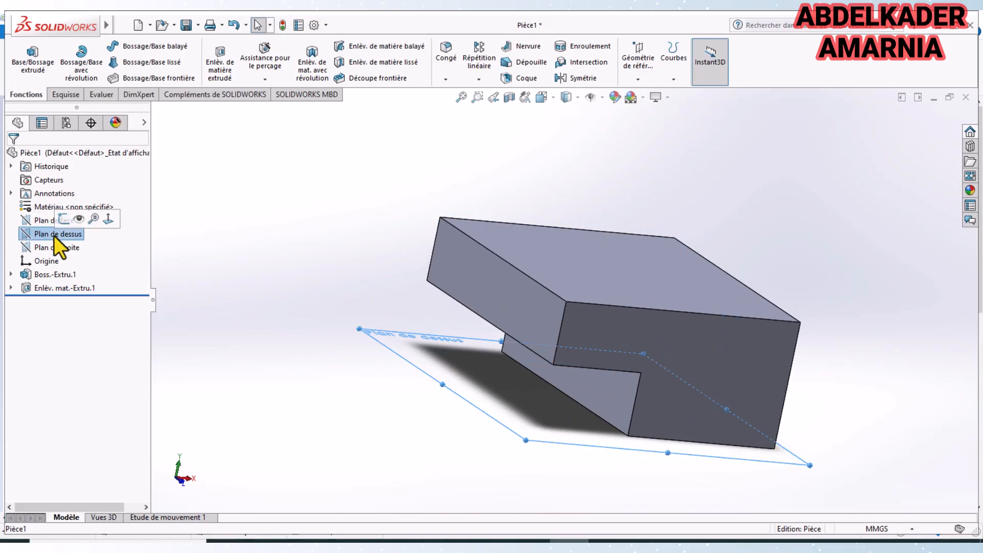
click(54, 246)
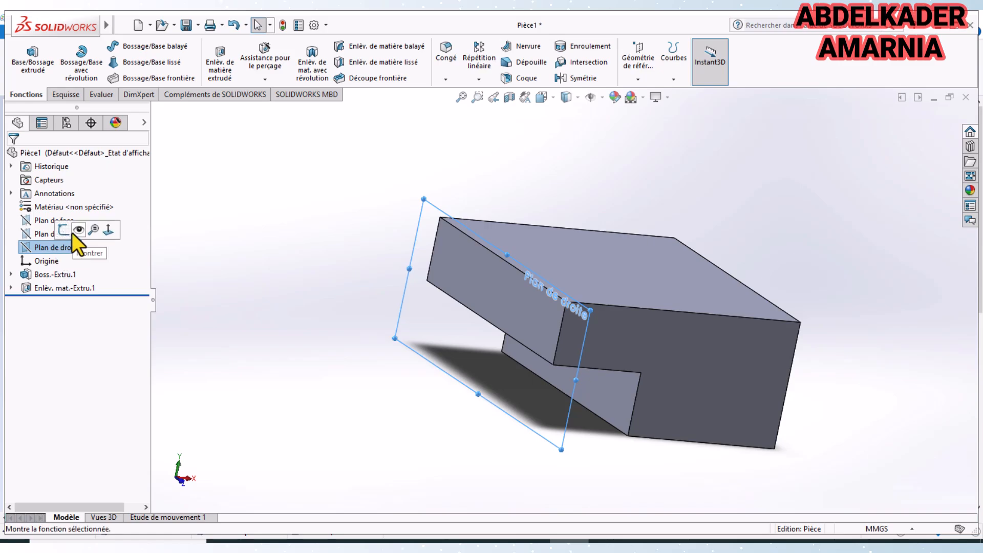
Select the front plane (Plan de face) and compare its position on the block with the reference drawing in Paint.
click(33, 218)
middle_drag(185, 284, 336, 391)
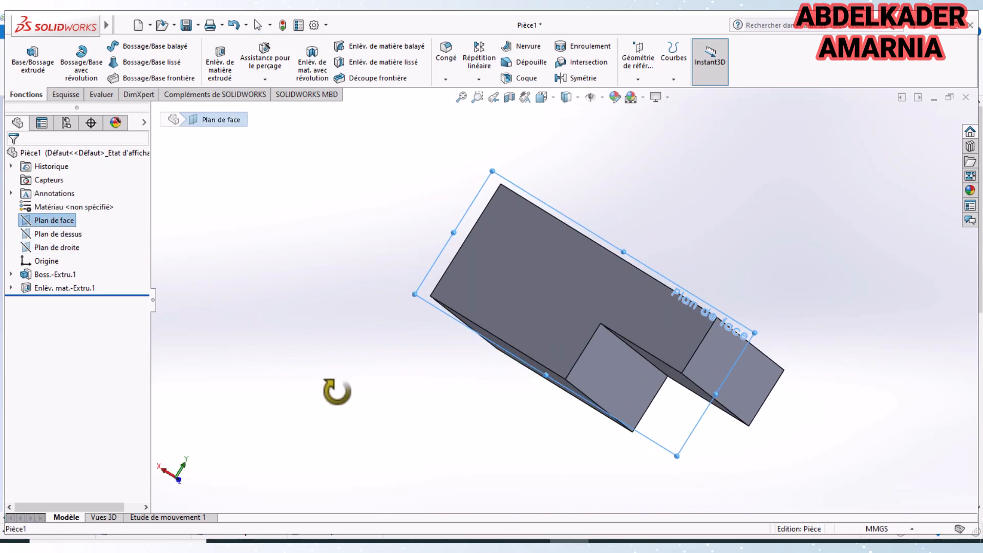
click(551, 99)
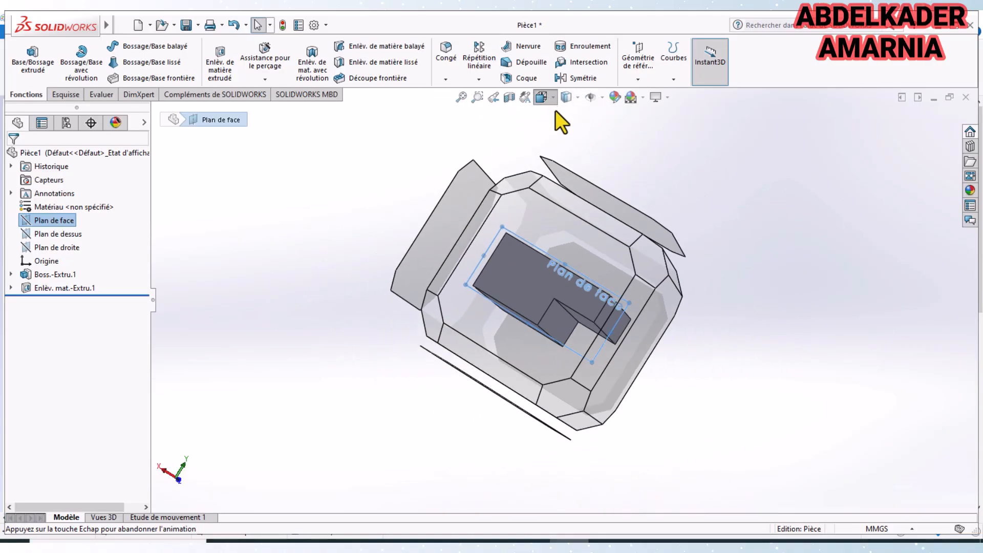
click(597, 148)
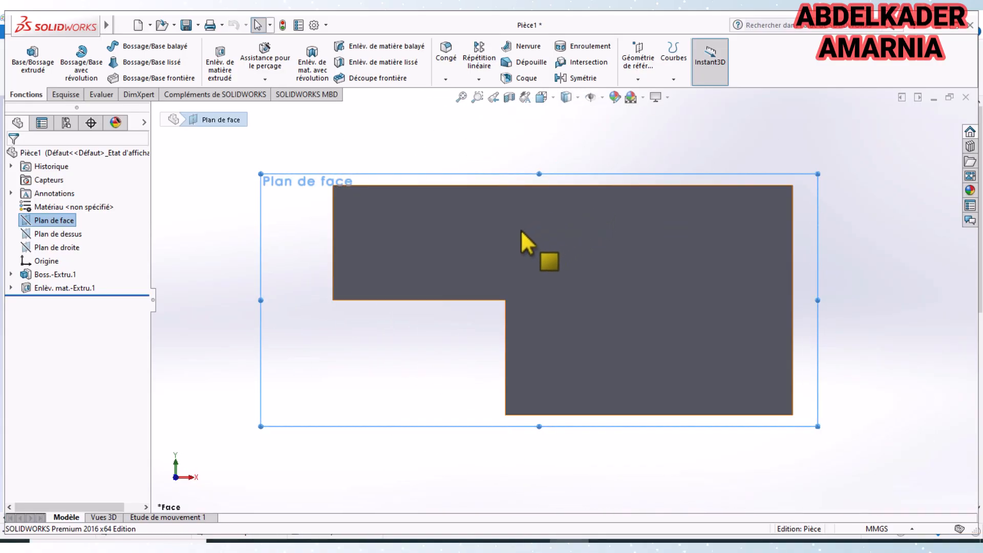
middle_drag(413, 326, 520, 319)
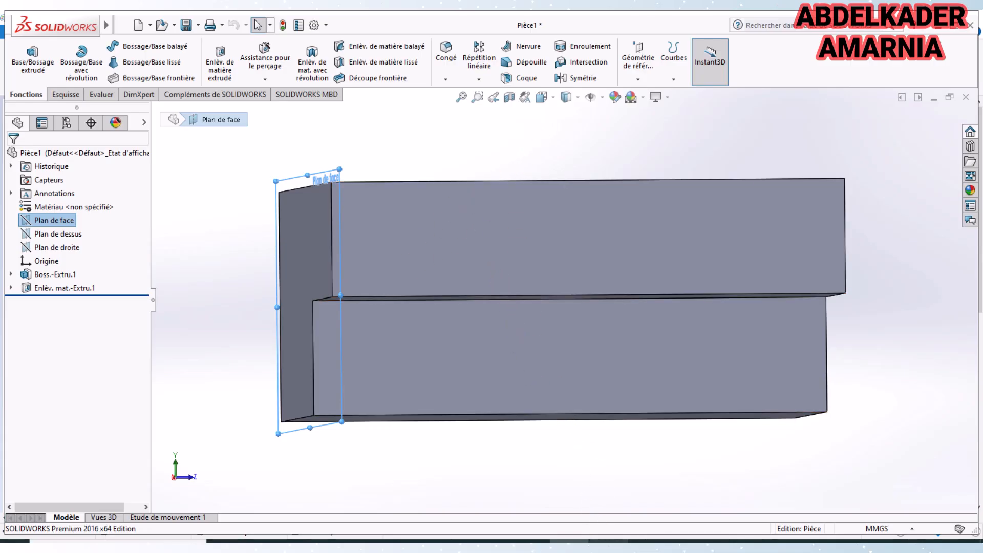
click(609, 540)
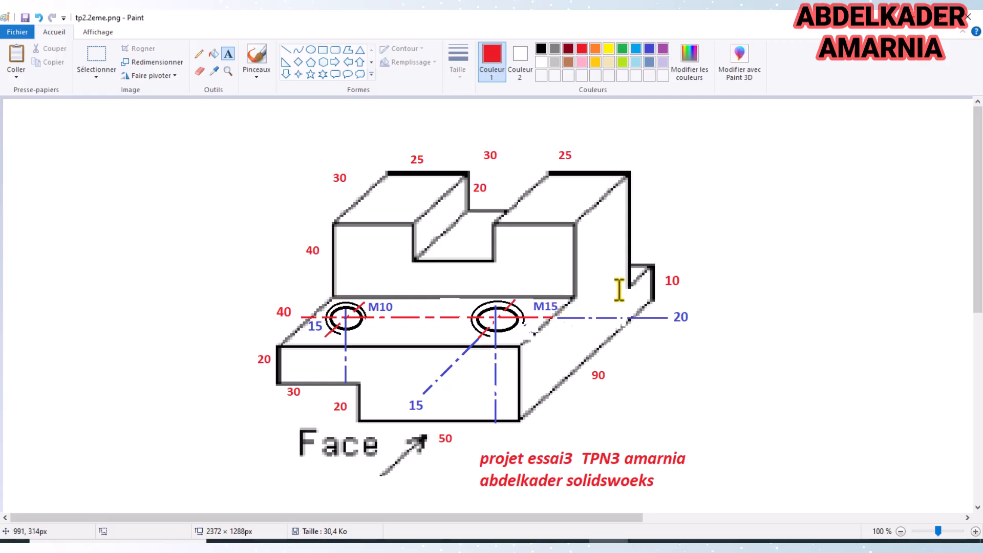
click(570, 541)
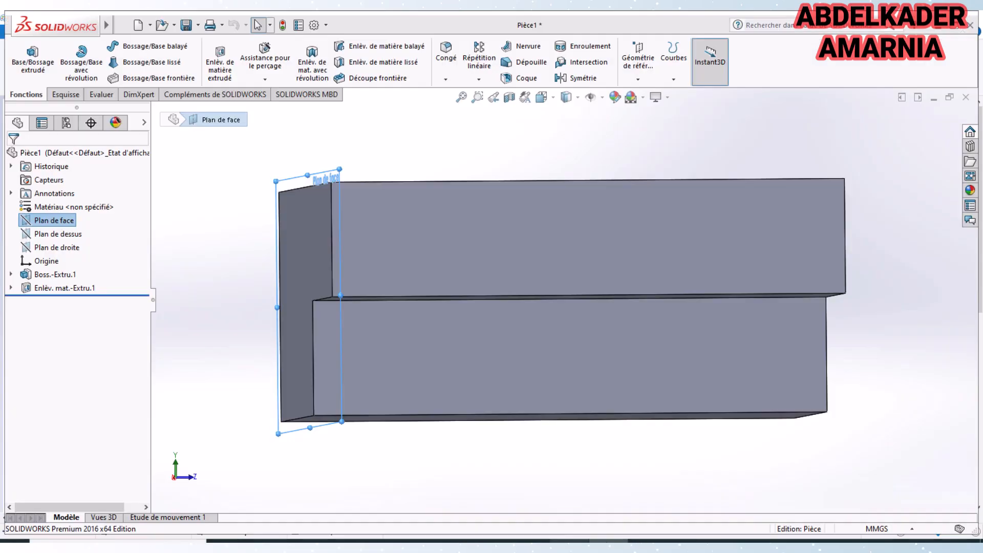
mouse_move(354, 329)
middle_down()
mouse_move(309, 327)
mouse_move(302, 358)
mouse_move(313, 358)
middle_up()
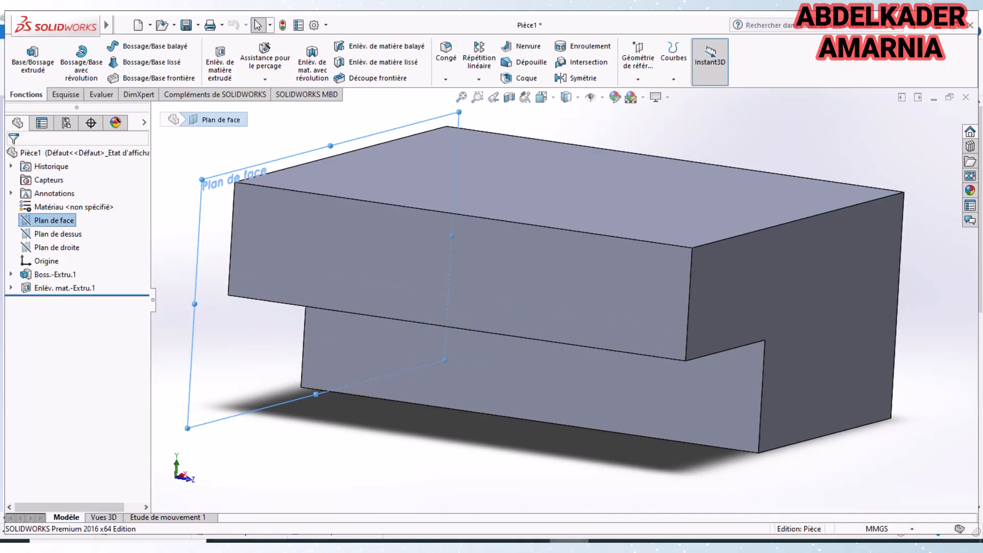
mouse_move(569, 540)
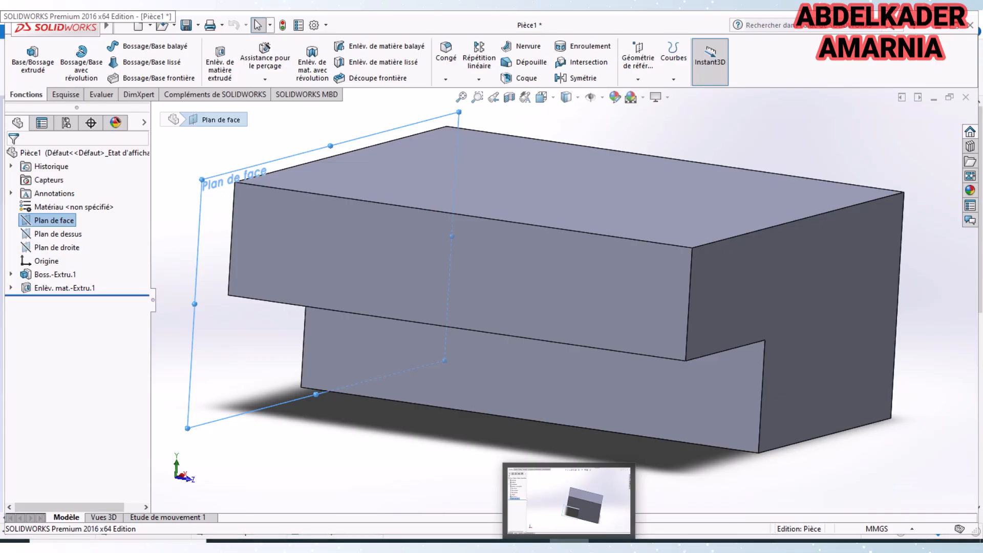
click(609, 540)
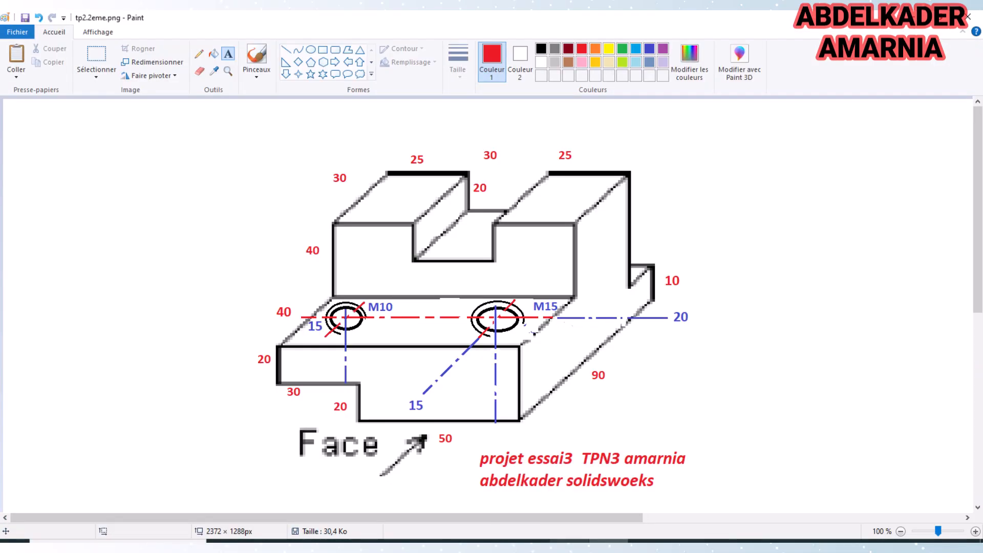
click(568, 540)
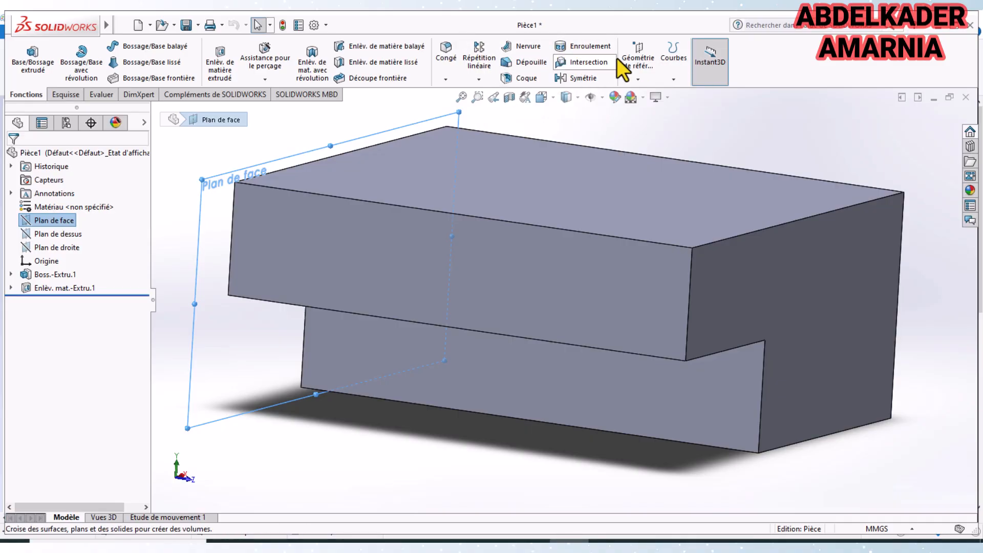
Create a reference plane offset 40 mm from Plan de face, running through the block.
click(640, 60)
click(644, 93)
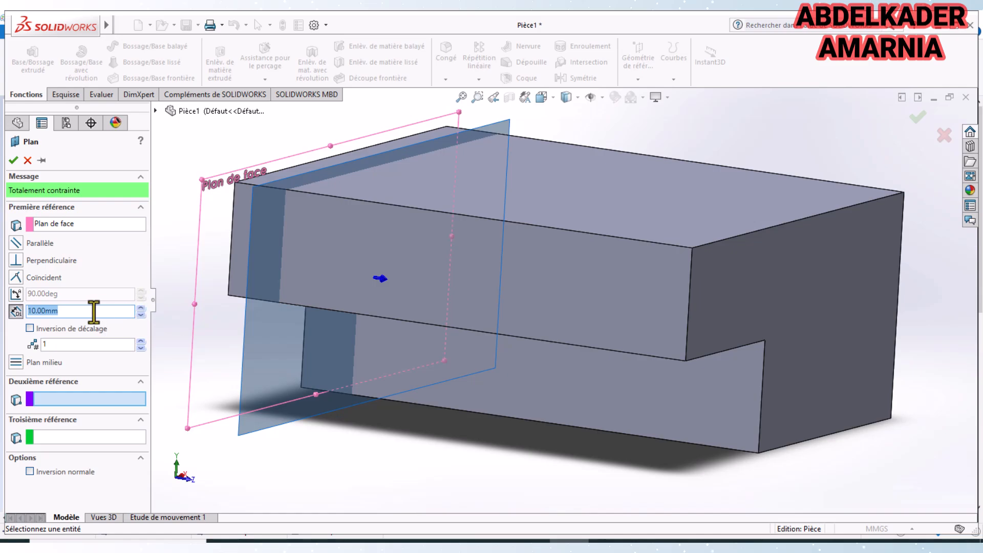
text(4)
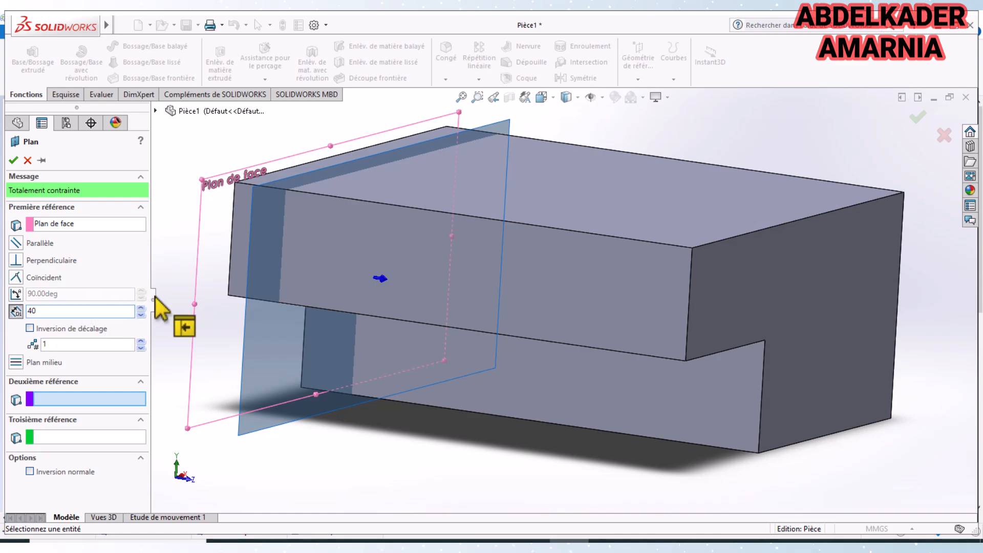
text(0)
key(Return)
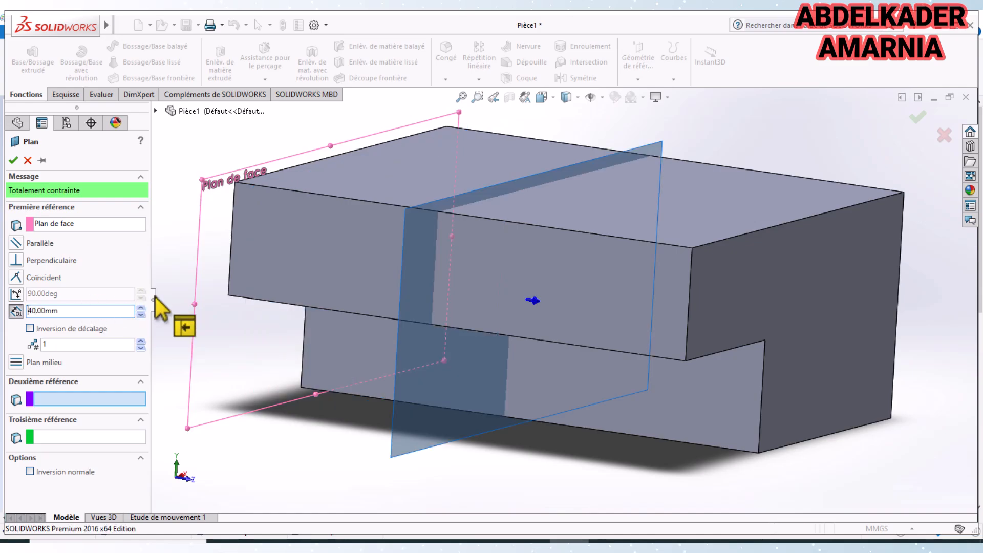
click(13, 160)
middle_drag(398, 367, 428, 396)
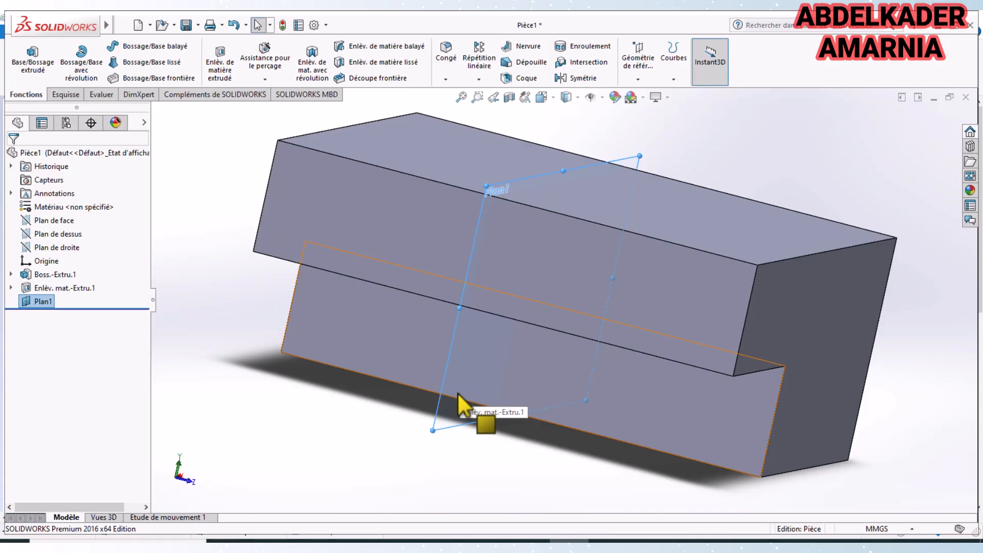
Start a sketch on the new 40 mm offset plane and view it from the front (Face).
click(42, 302)
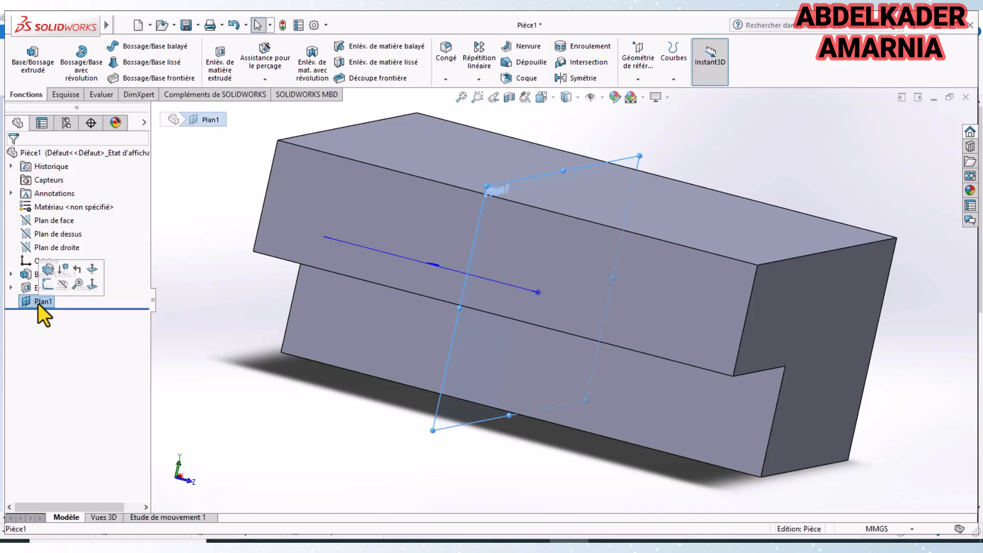
click(35, 54)
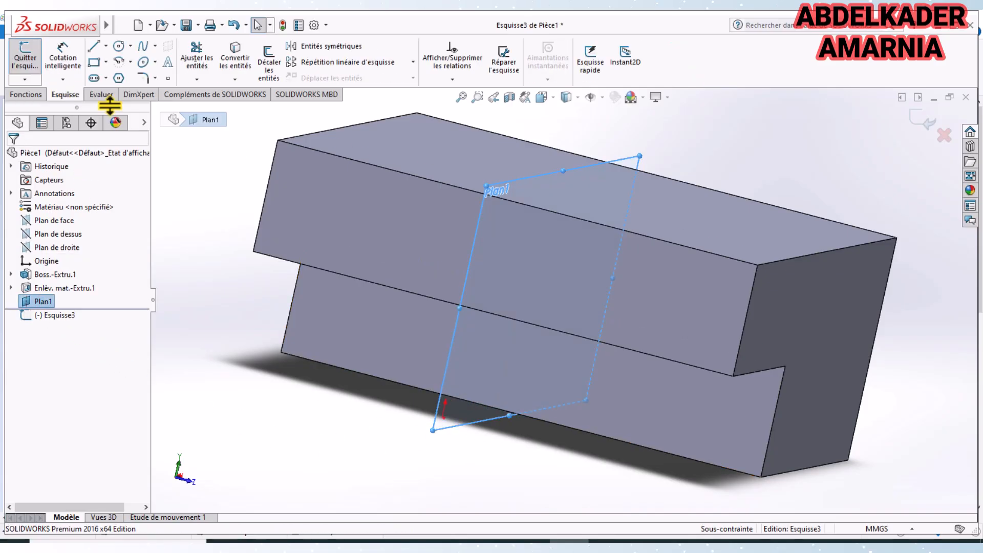
key(f)
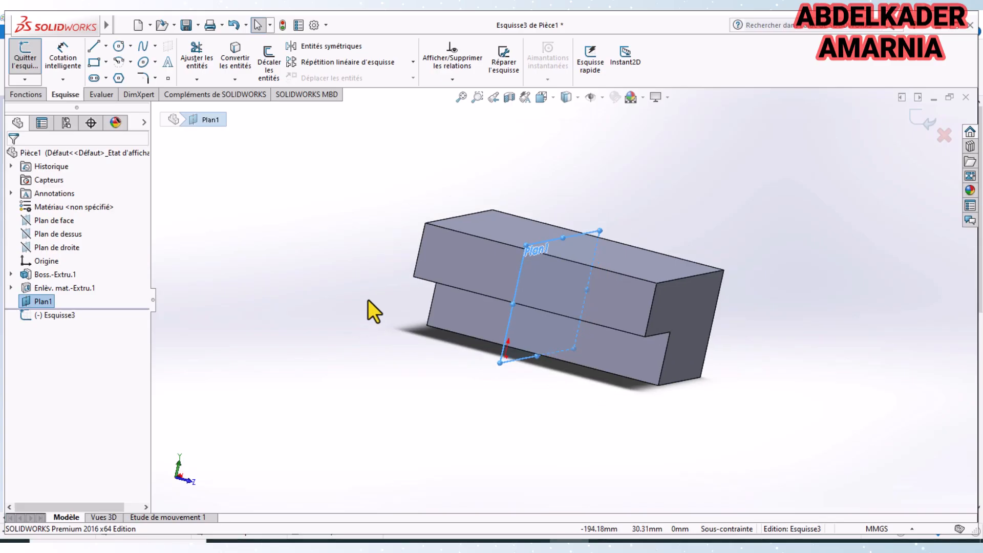
click(552, 101)
click(608, 168)
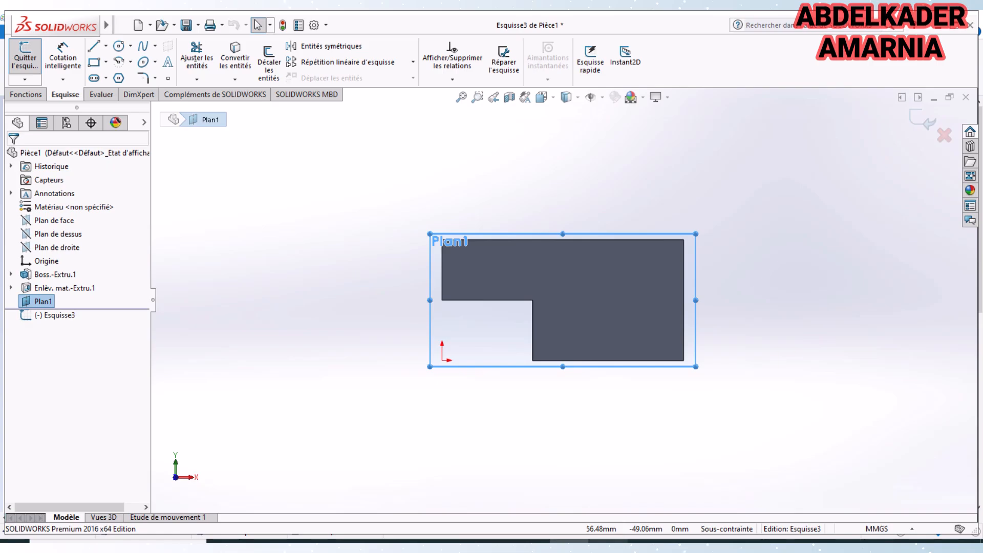
Sketch a corner rectangle on the block's top edge from its upper-right corner, 80 mm wide and about 3.9 mm high.
click(608, 540)
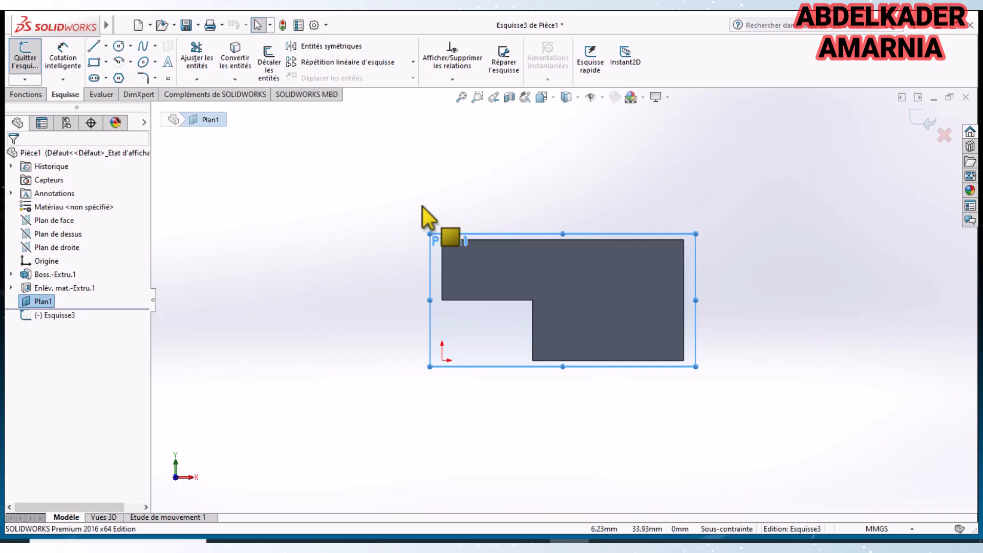
click(94, 62)
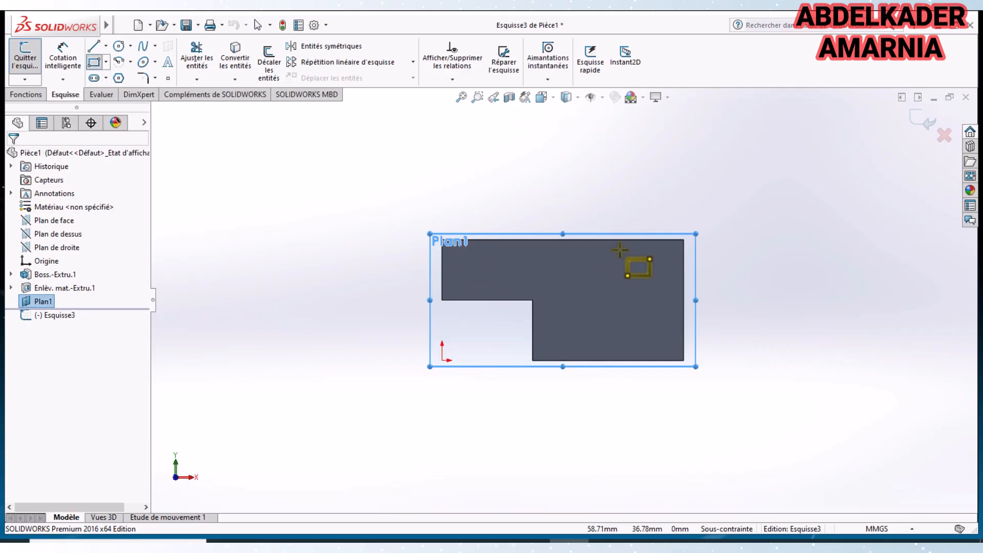
scroll(700, 264, down, 5)
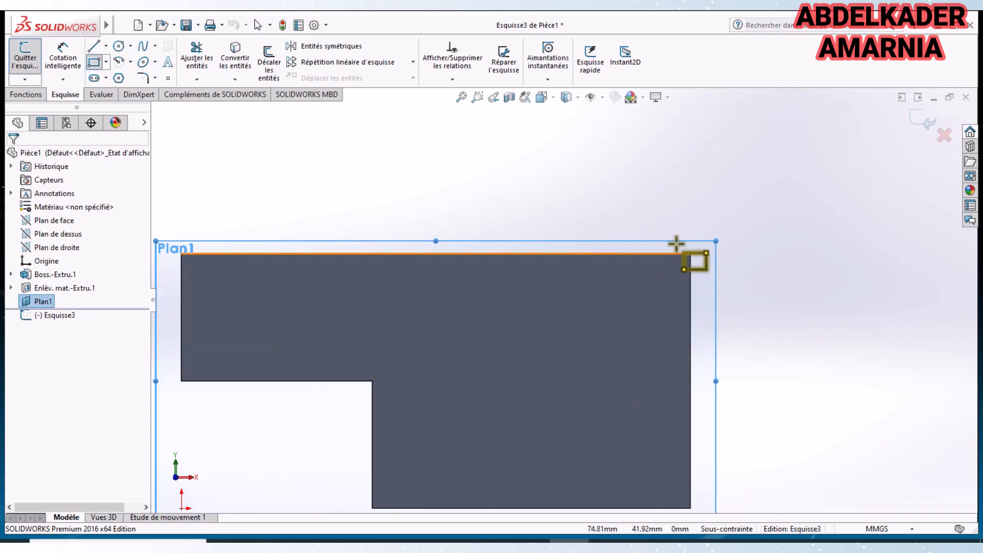
scroll(675, 265, down, 3)
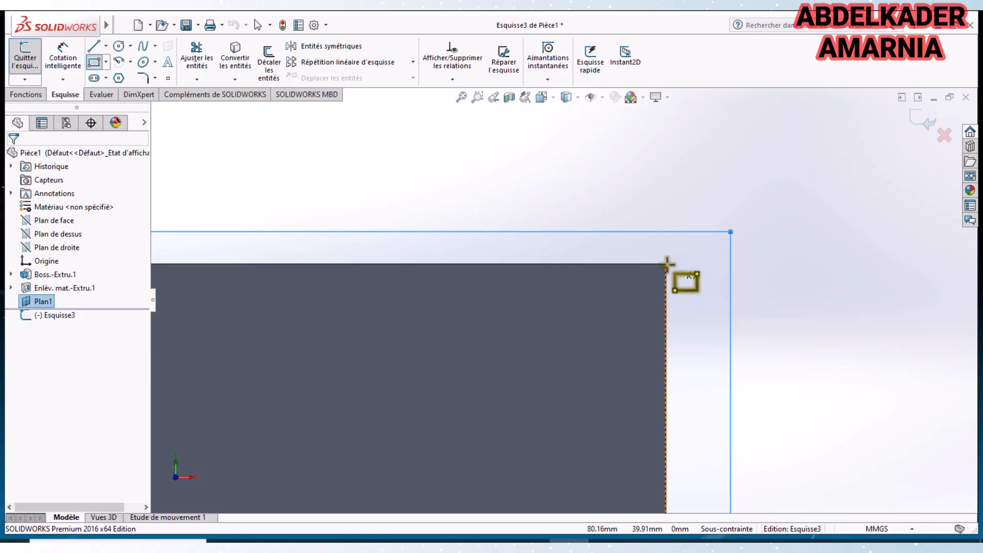
click(665, 263)
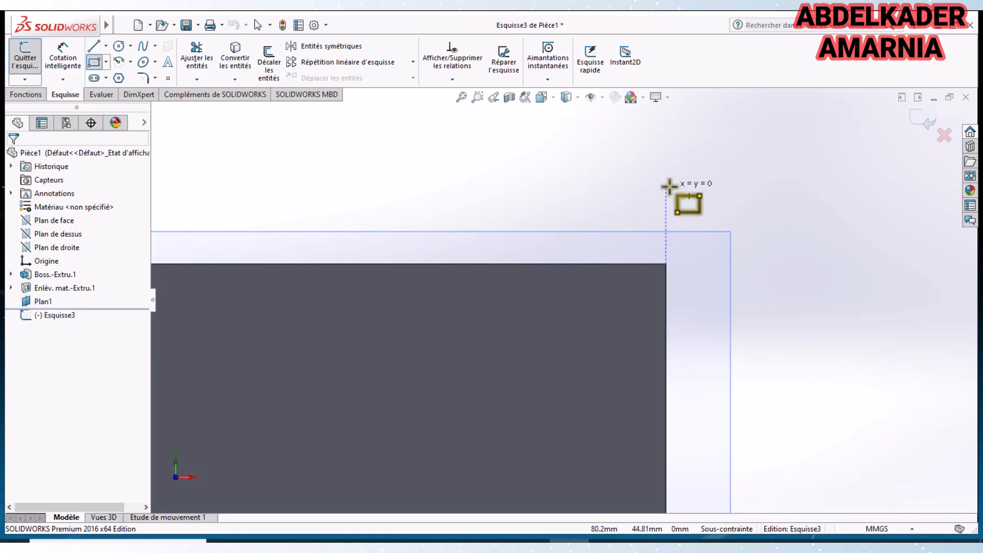
scroll(669, 189, up, 3)
scroll(364, 248, up, 3)
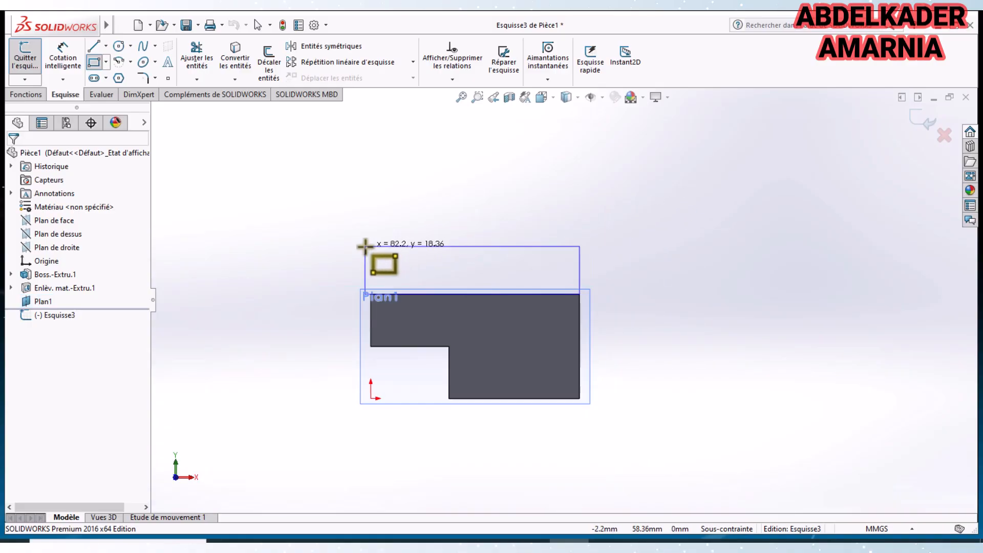
scroll(388, 254, up, 2)
scroll(437, 277, down, 2)
scroll(483, 277, down, 2)
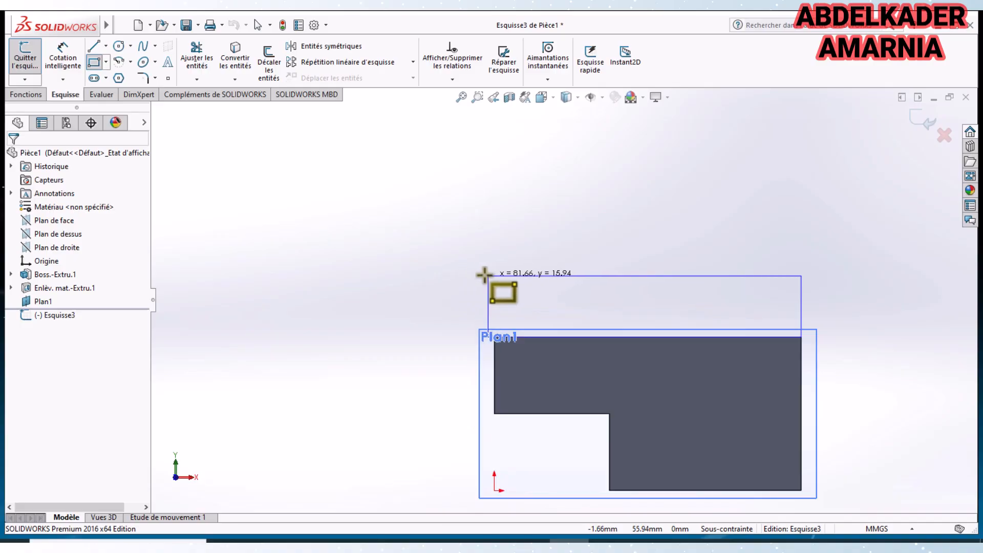
scroll(494, 301, down, 2)
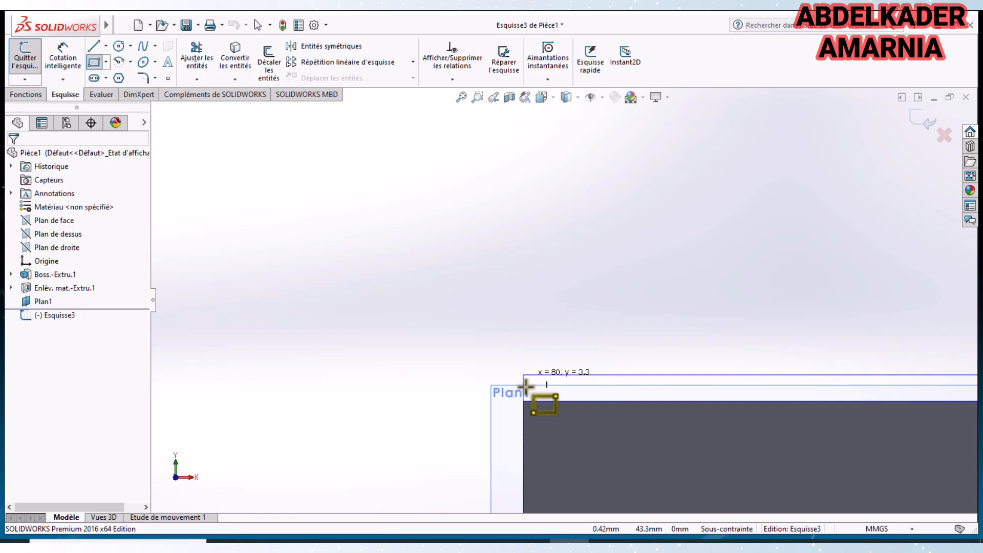
scroll(524, 387, down, 2)
scroll(526, 387, up, 3)
scroll(553, 358, up, 5)
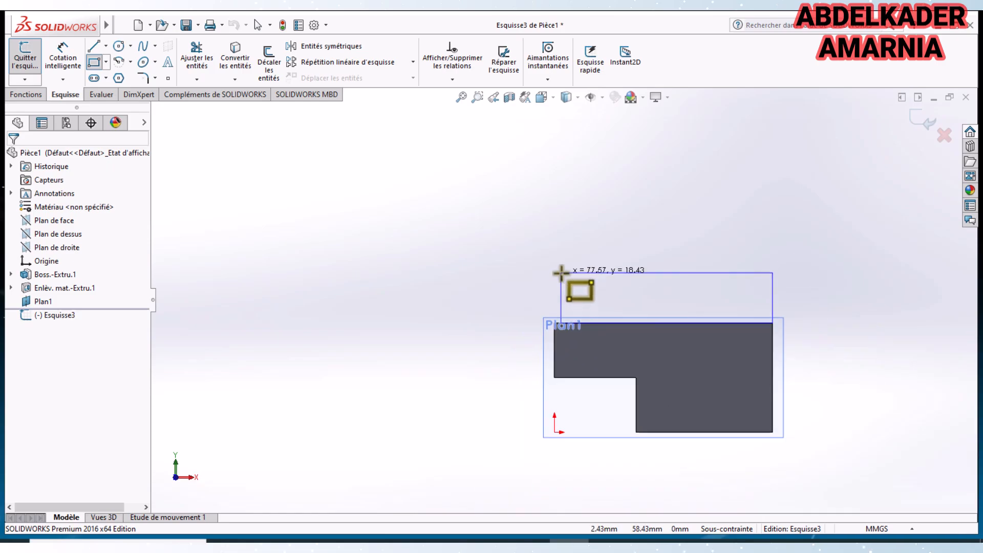
scroll(598, 335, down, 6)
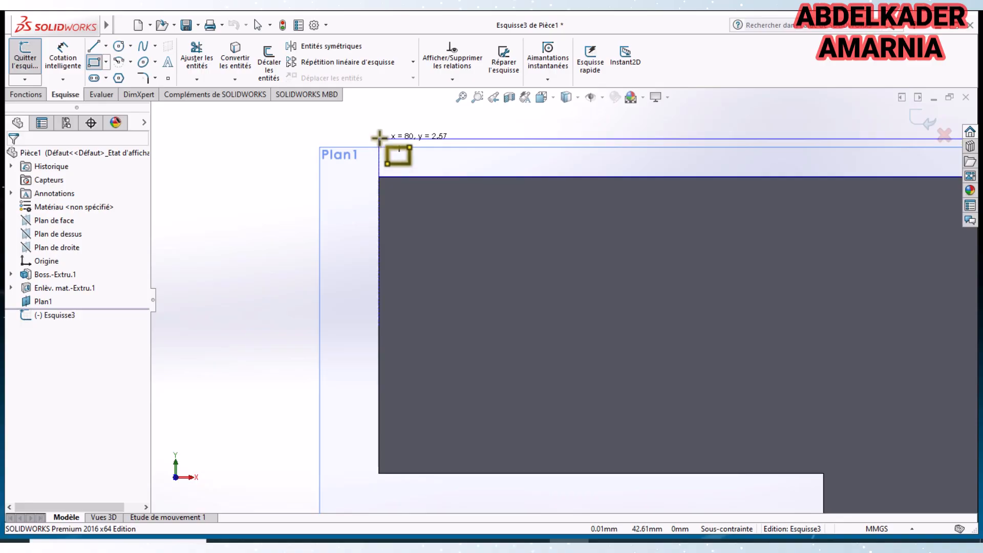
click(378, 118)
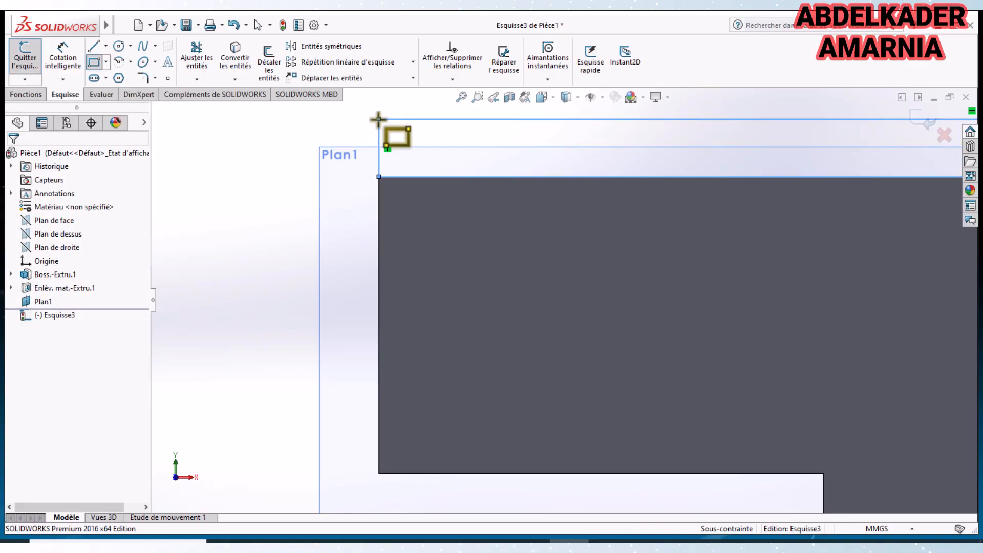
Dimension the rectangle's left side and set its height to 40 mm according to the reference drawing in Paint.
middle_drag(358, 202, 366, 207)
middle_drag(365, 206, 324, 252)
scroll(325, 248, up, 3)
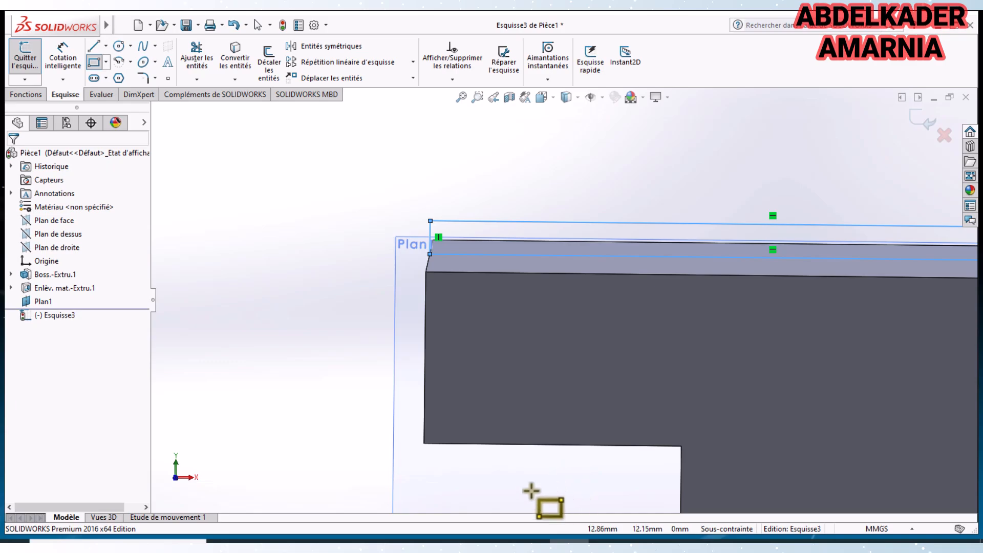
click(61, 57)
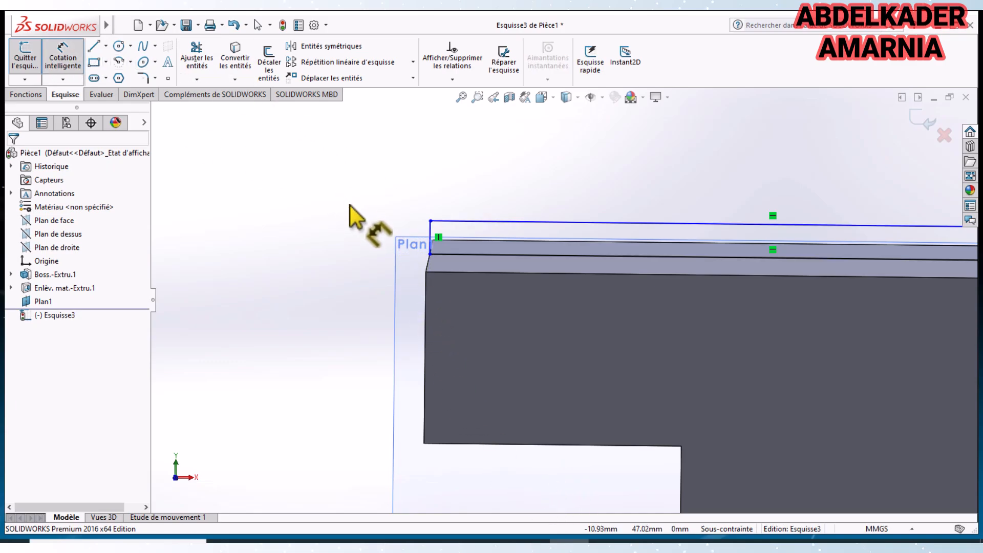
click(430, 235)
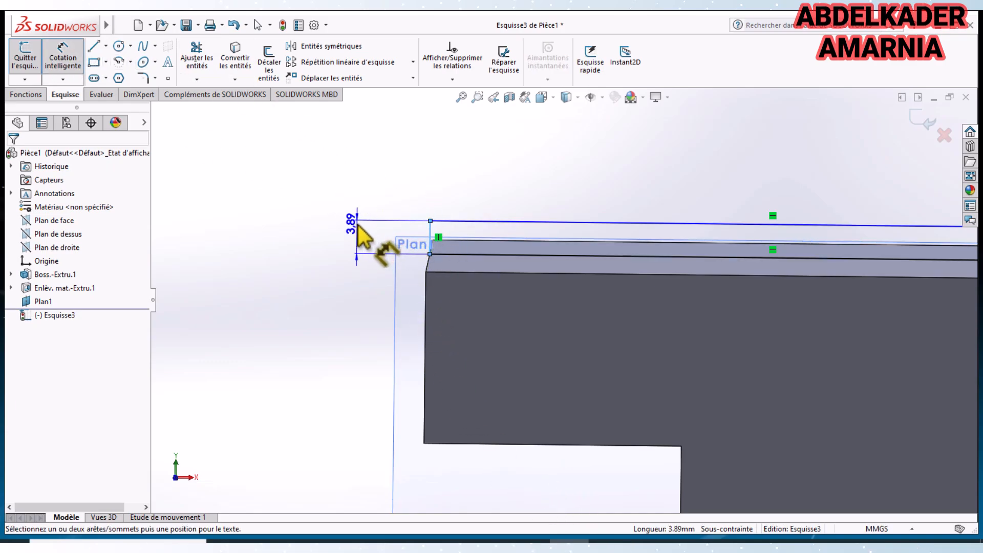
click(358, 240)
click(608, 540)
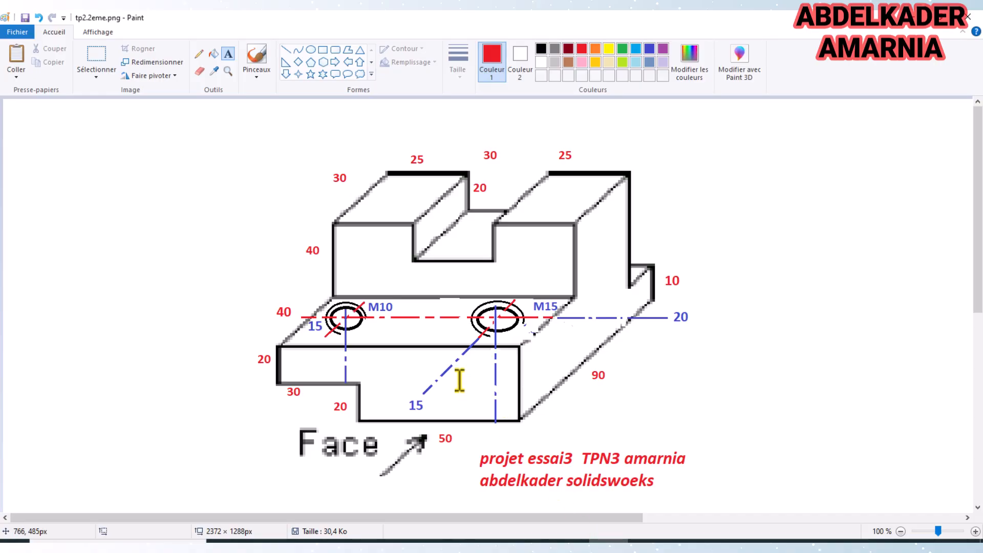
click(568, 541)
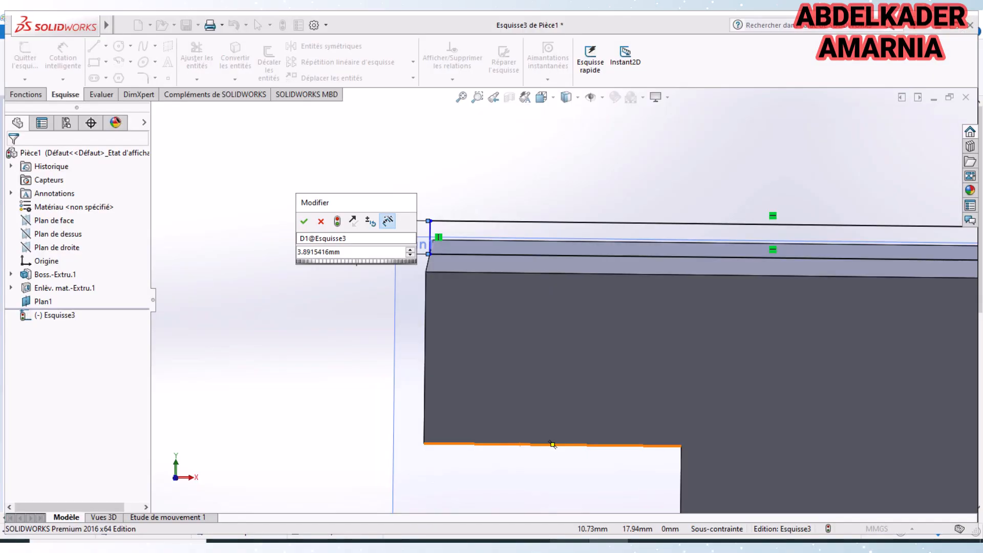
text(40)
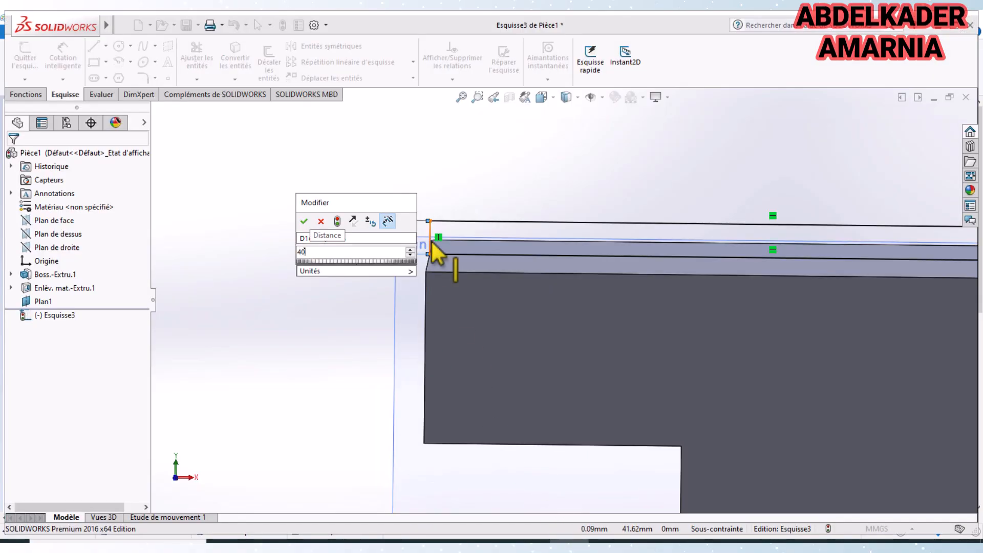
key(Return)
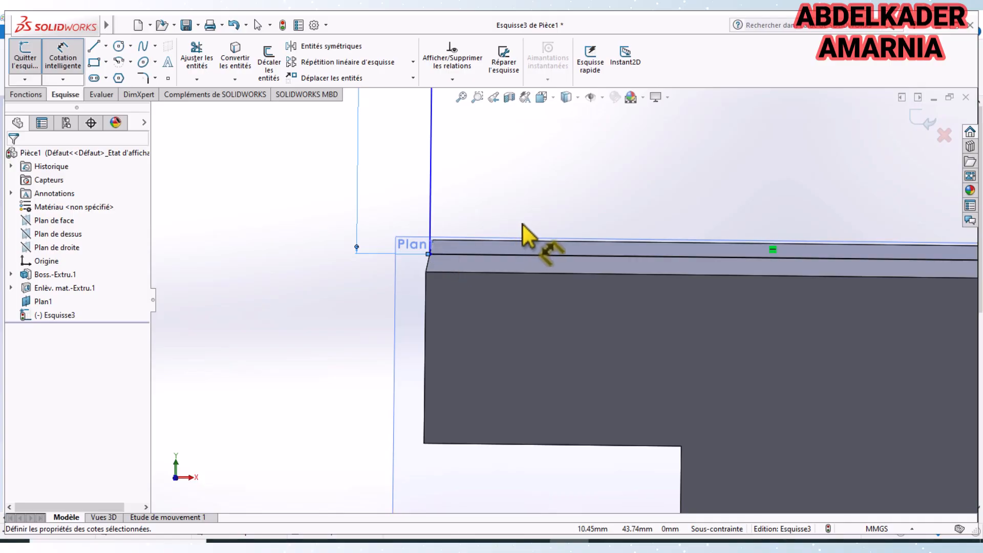
Try to dimension the rectangle's left side against the block's left edge with the smart dimension.
click(430, 208)
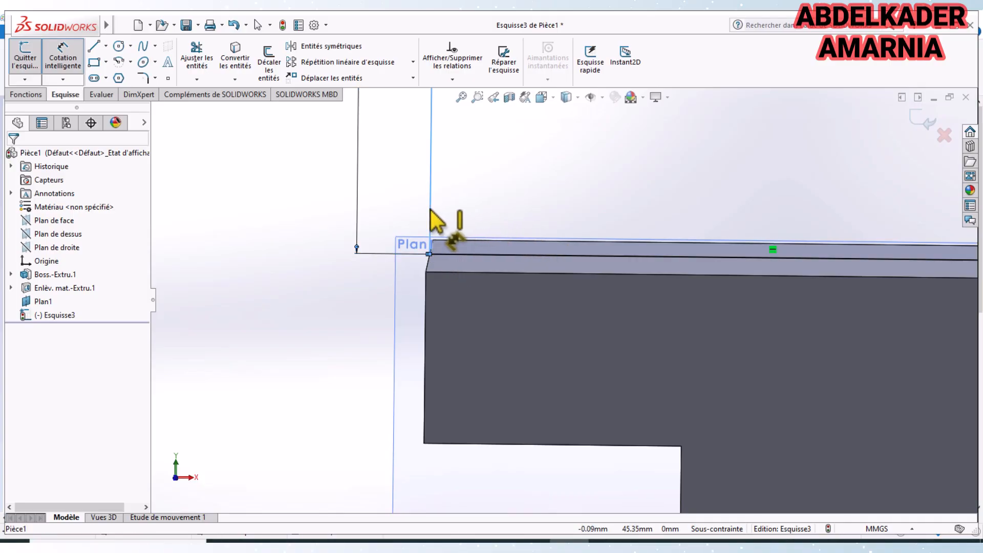
click(427, 323)
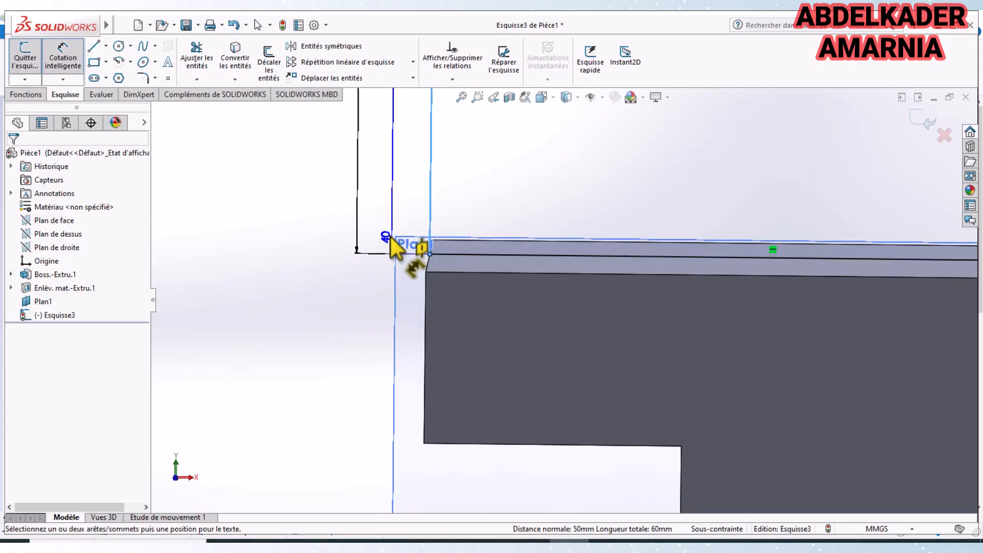
click(424, 310)
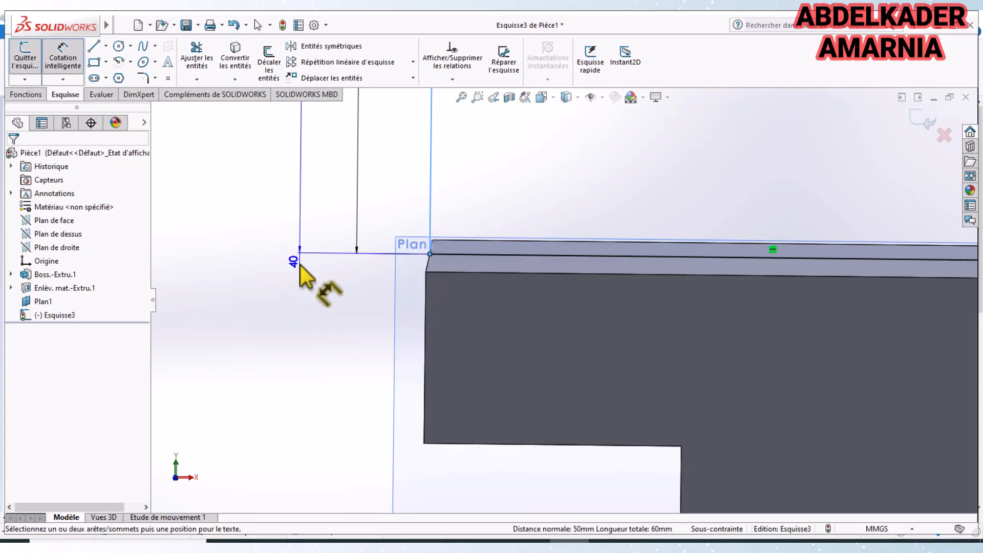
key(Escape)
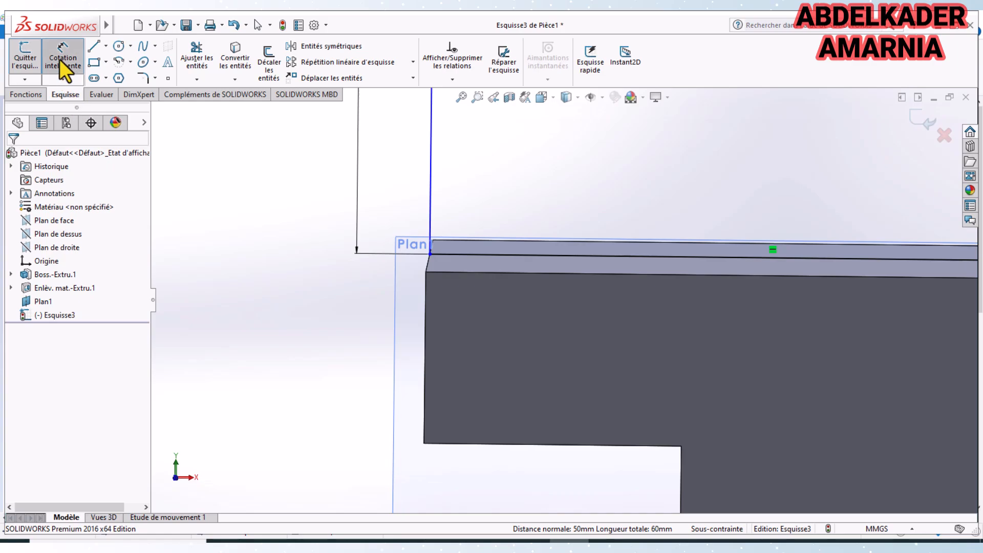
Try to add a horizontal dimension between the rectangle's left side and the block's left edge.
click(70, 83)
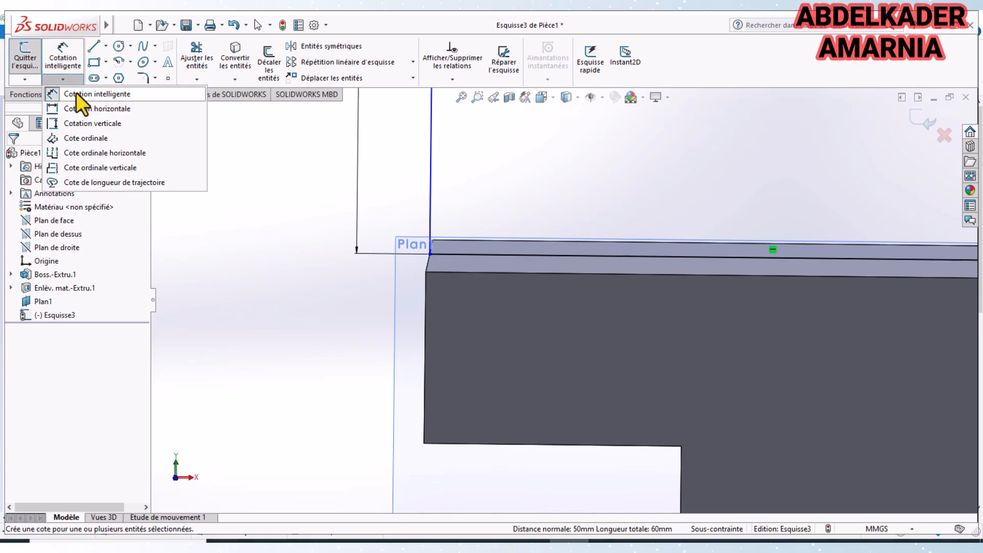
click(85, 107)
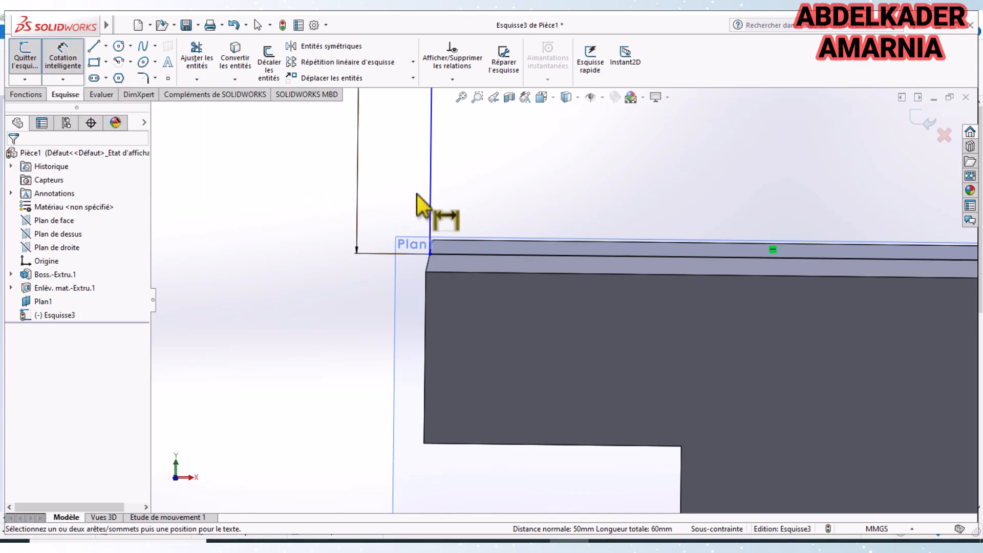
click(429, 201)
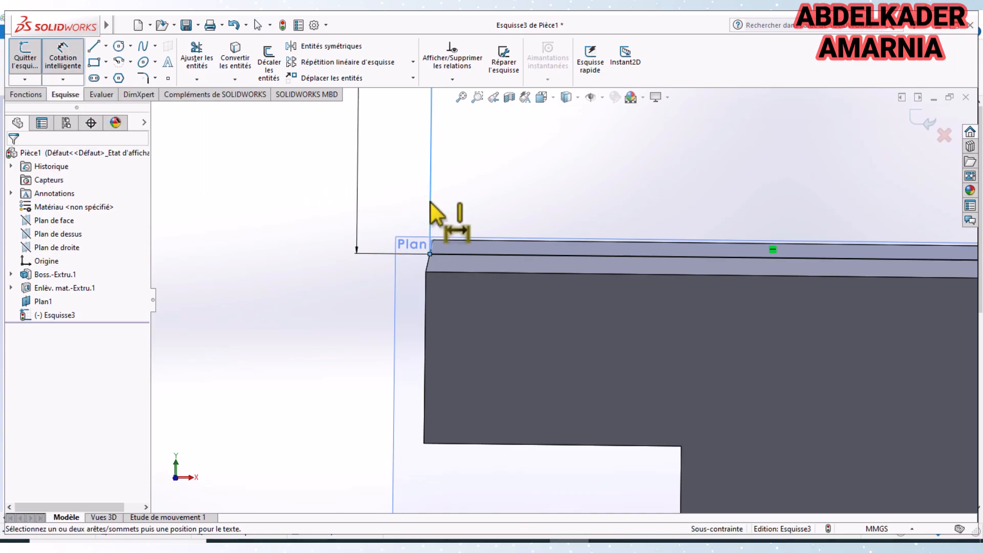
click(426, 314)
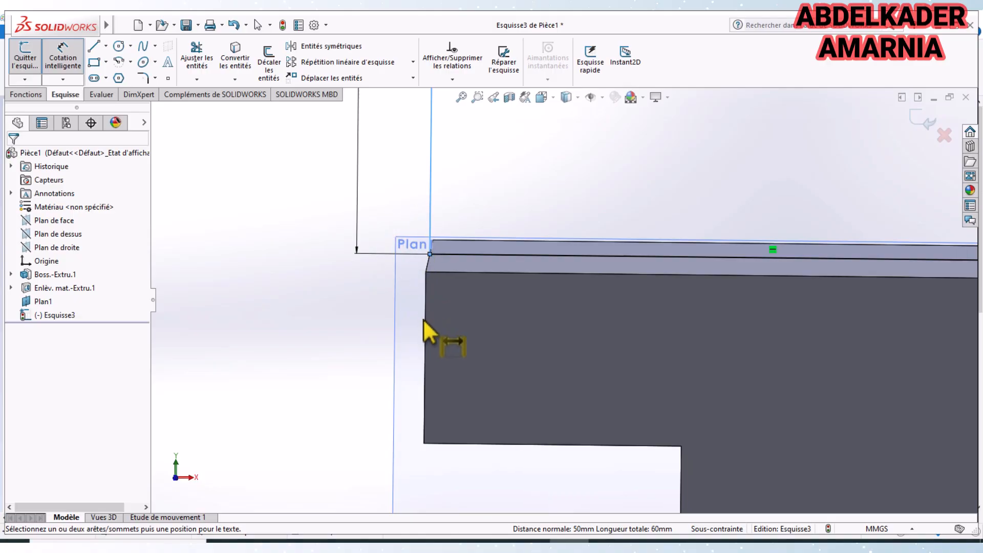
Close the sketch, start a boss extrusion of the 40 mm high rectangle and inspect the direction of its preview.
scroll(446, 329, up, 4)
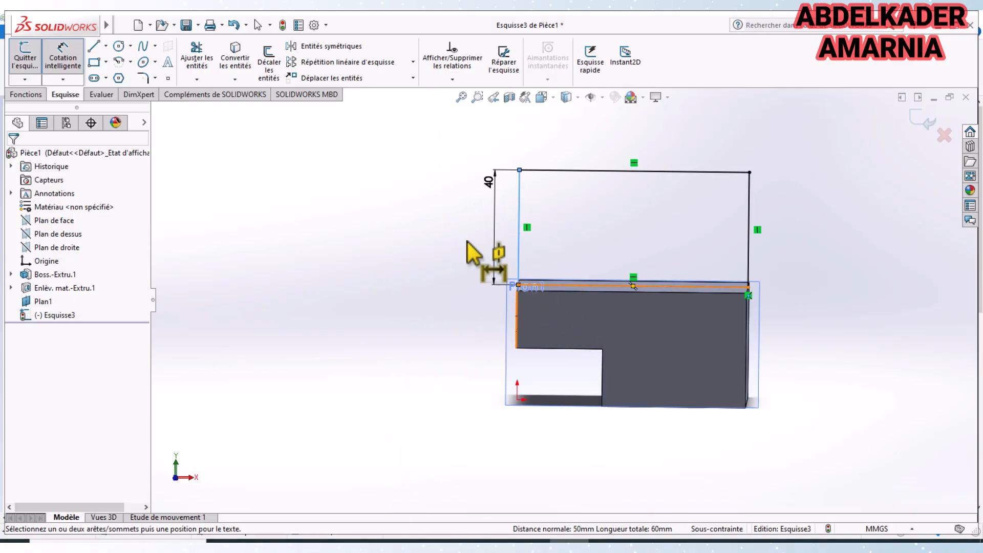
click(23, 55)
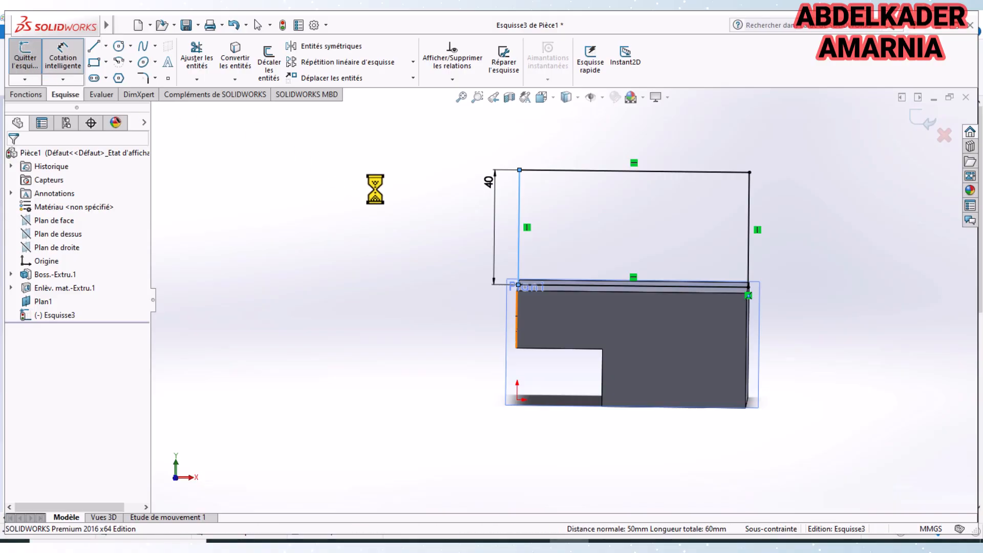
middle_drag(390, 214, 484, 372)
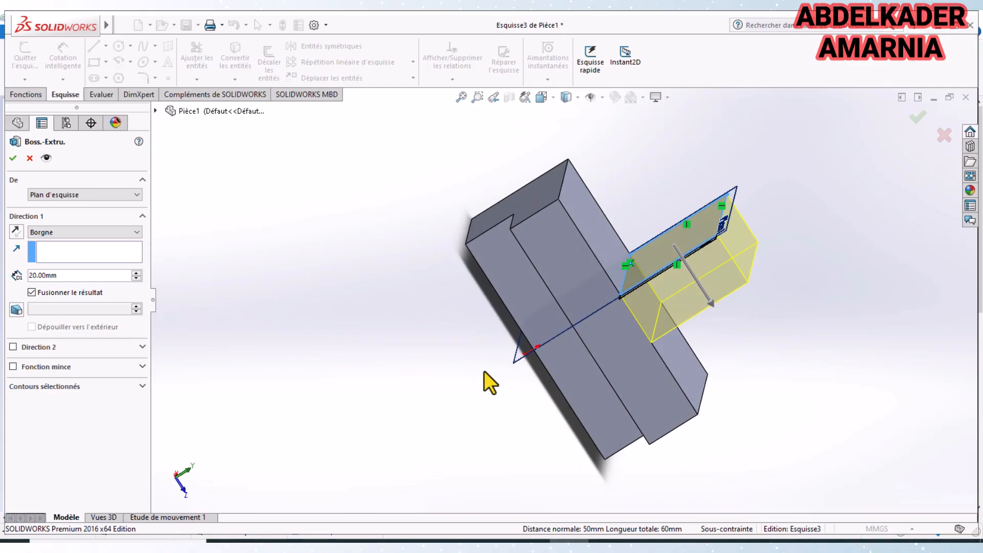
middle_drag(374, 307, 336, 336)
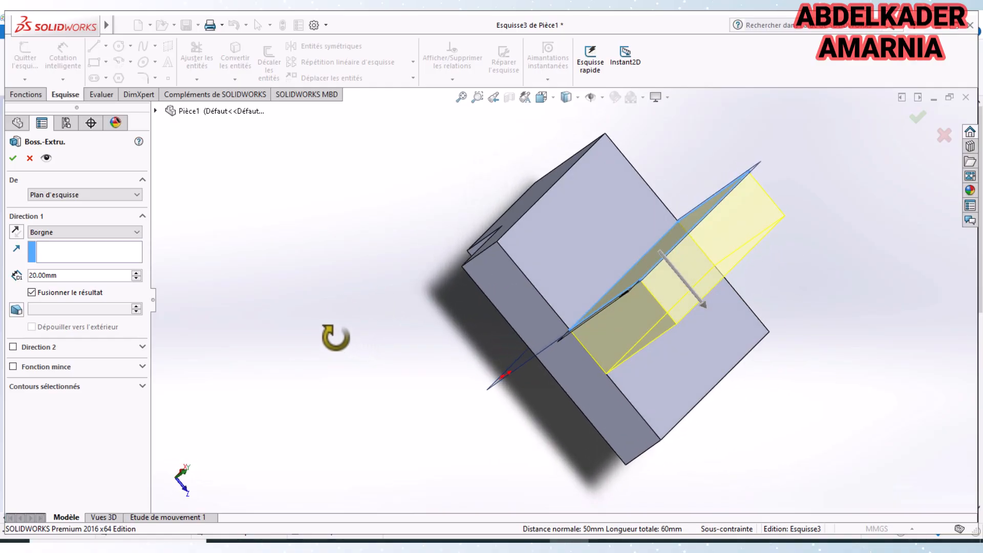
middle_drag(626, 382, 582, 324)
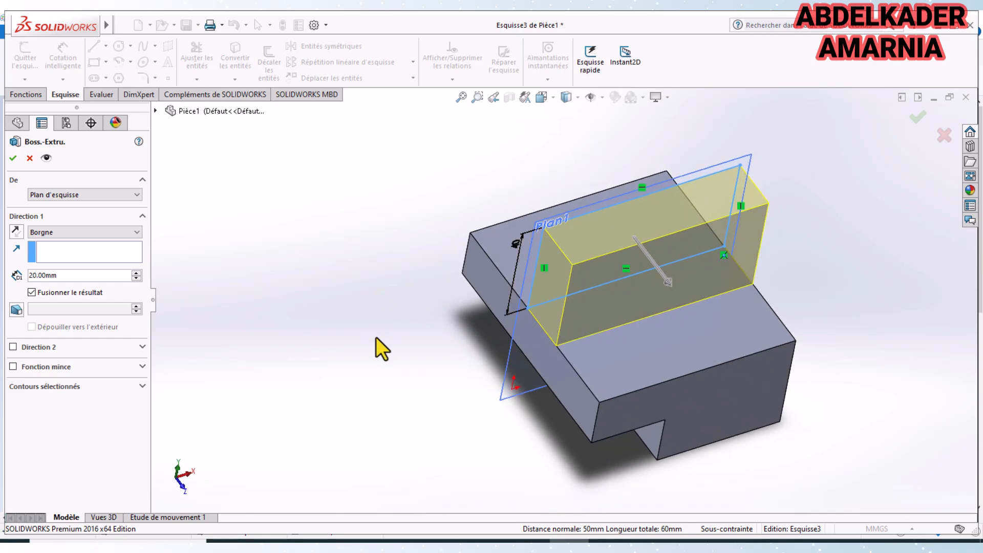
middle_drag(376, 338, 421, 354)
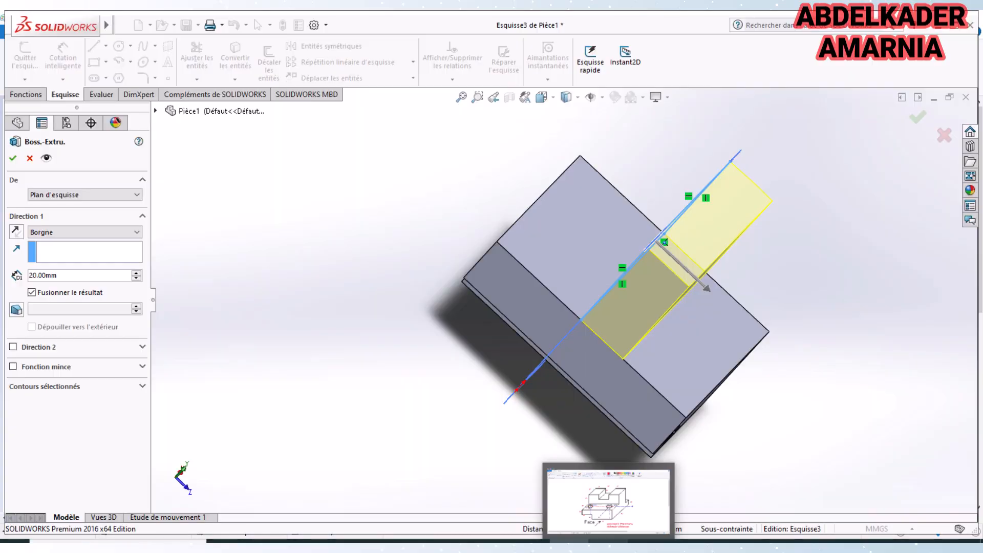
Check the raised block's depth in the Paint reference drawing, return to SOLIDWORKS and finish the boss extrusion with a depth of 30 mm.
click(608, 540)
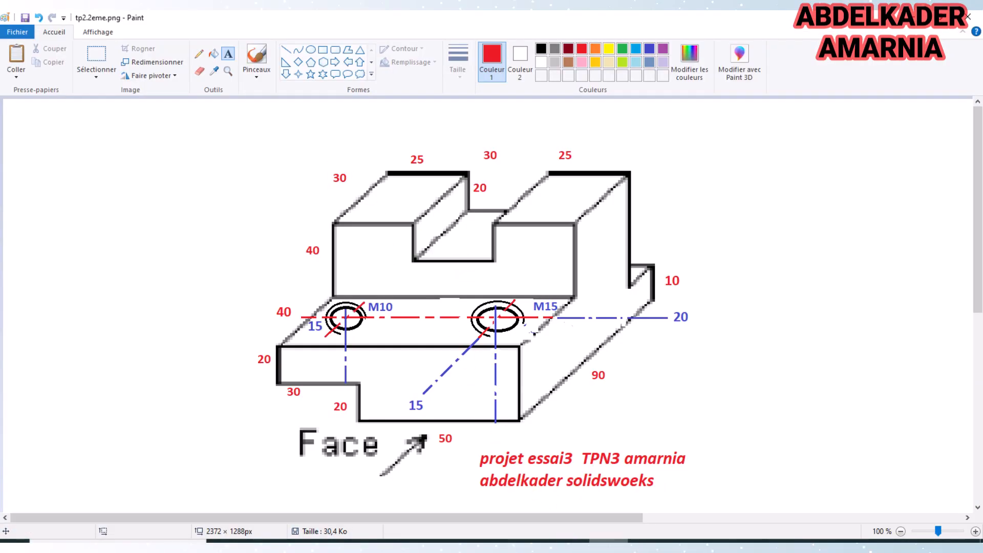
click(570, 540)
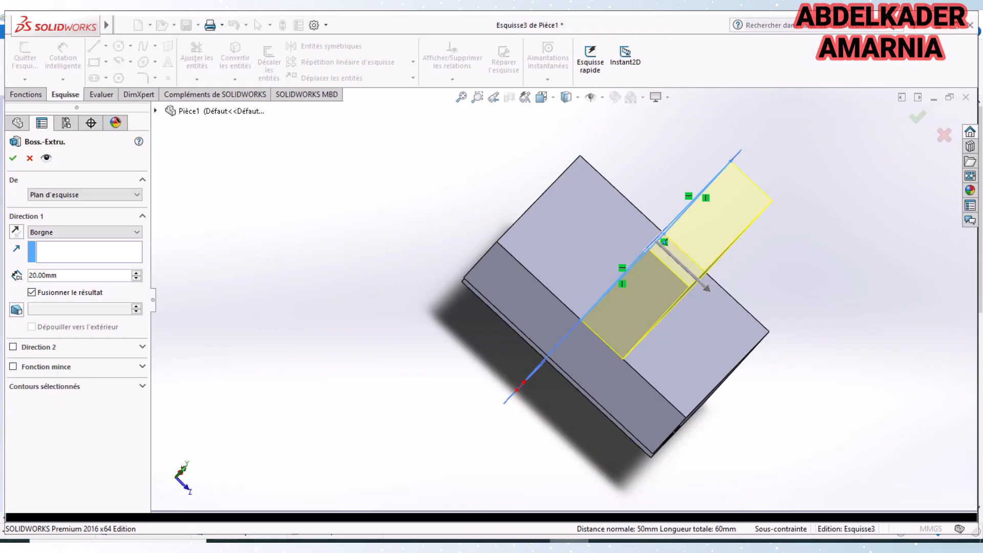
click(75, 274)
drag(75, 274, 1, 265)
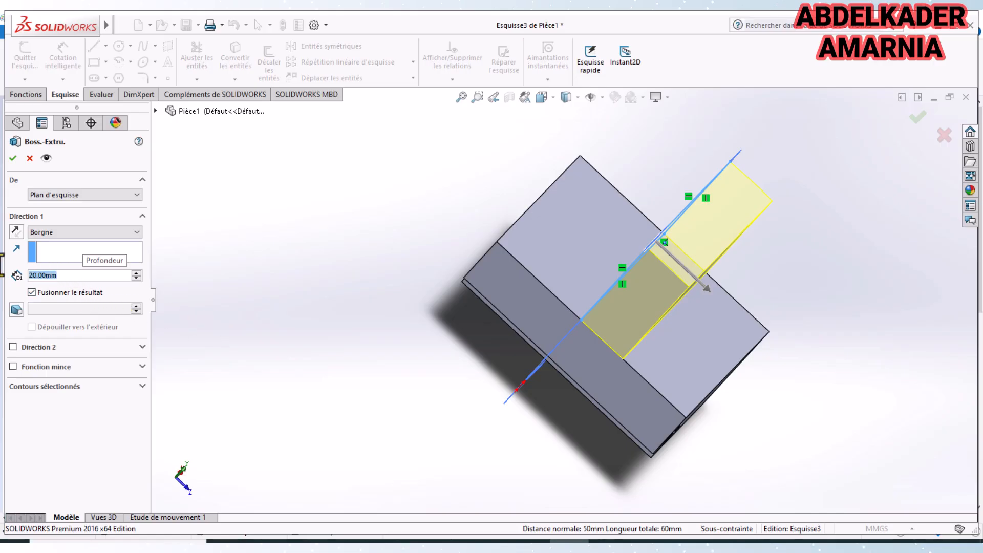
text(30)
key(Return)
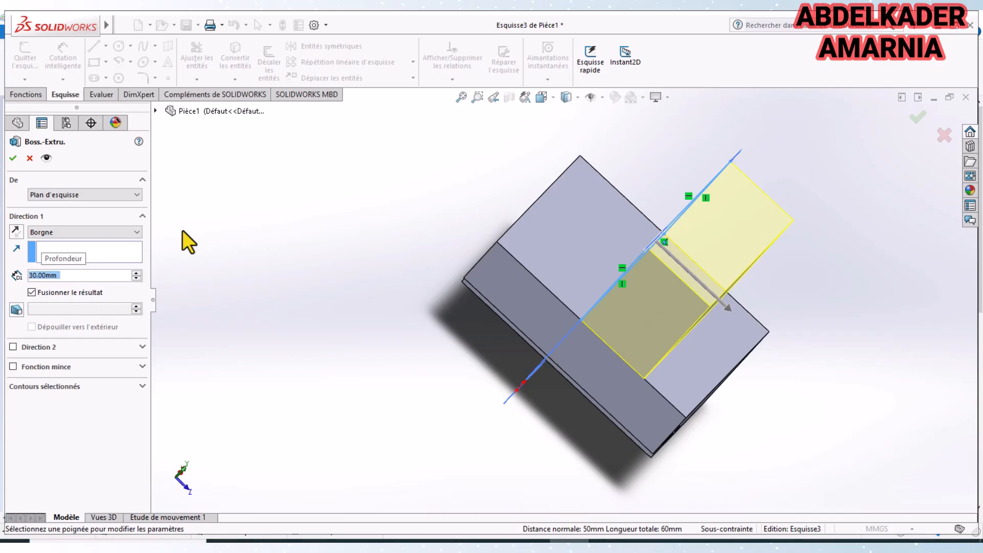
right_click(194, 230)
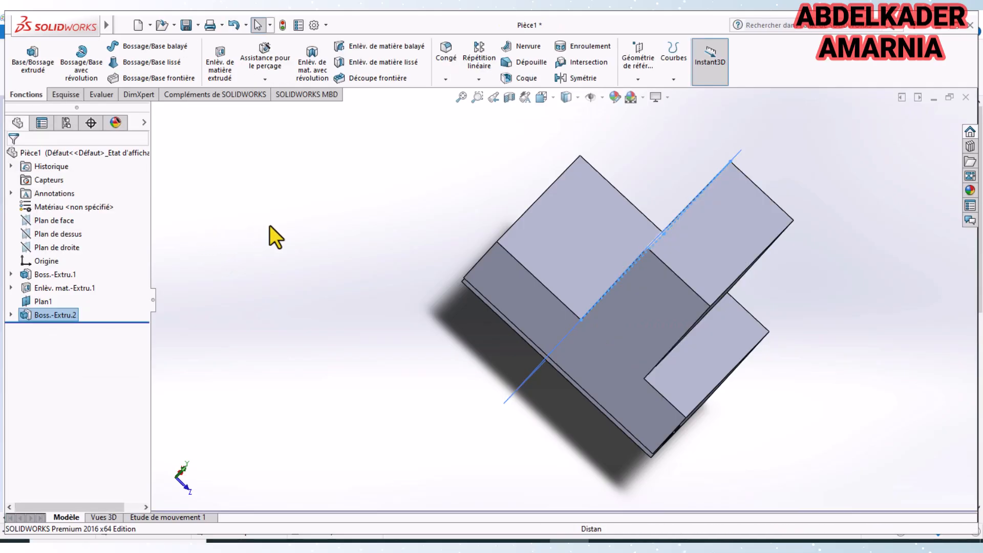
Examine the part with its raised block from several sides and in isometric view.
middle_drag(275, 234, 235, 235)
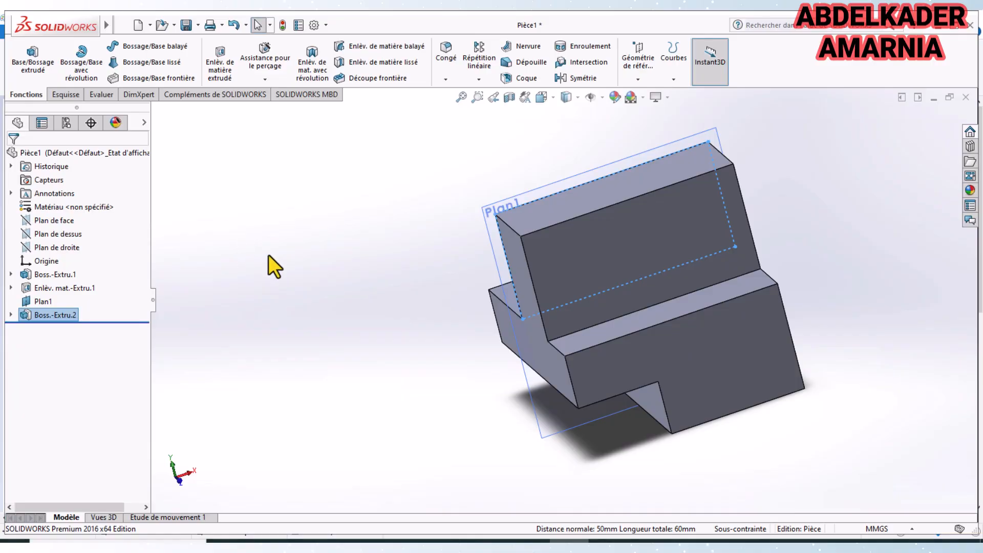
middle_drag(349, 318, 378, 329)
middle_drag(289, 246, 274, 308)
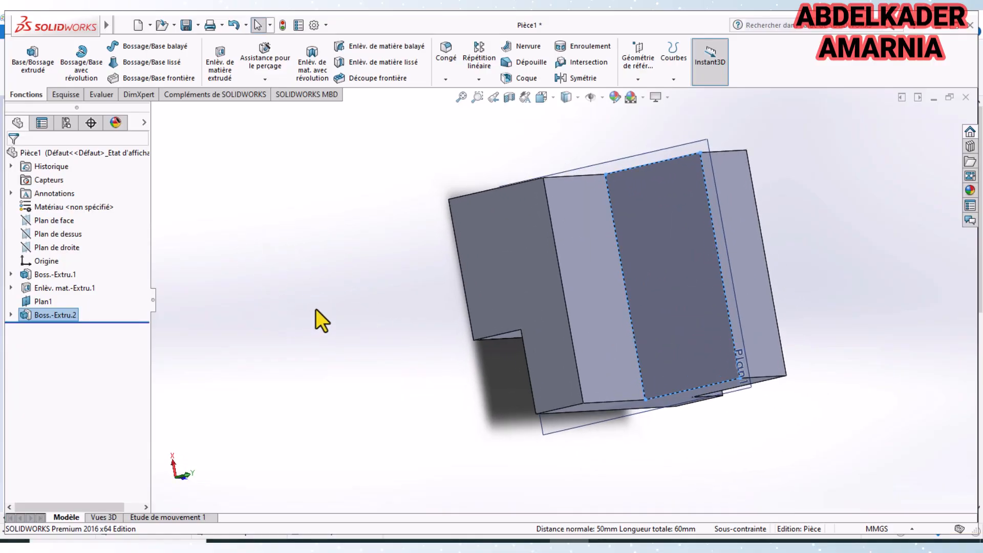
click(551, 97)
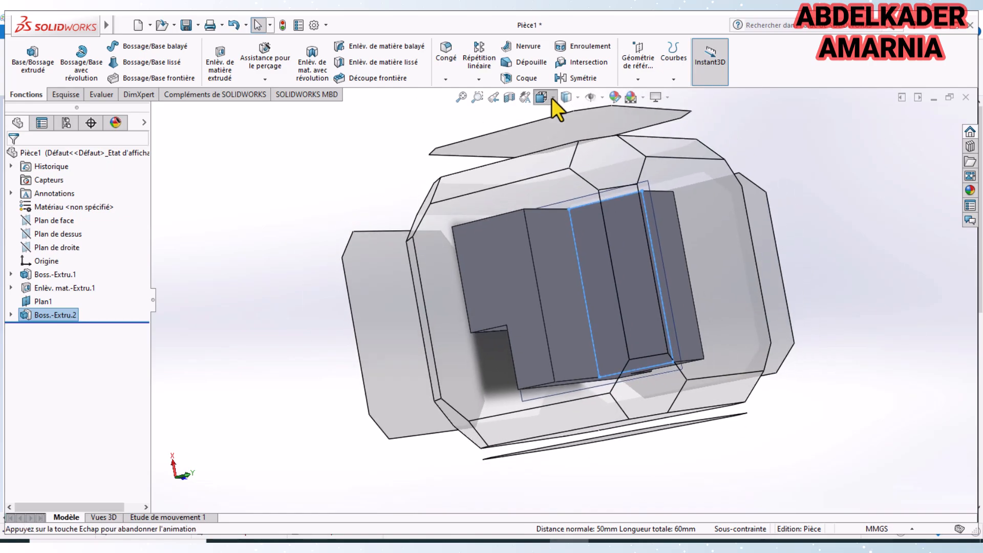
click(611, 131)
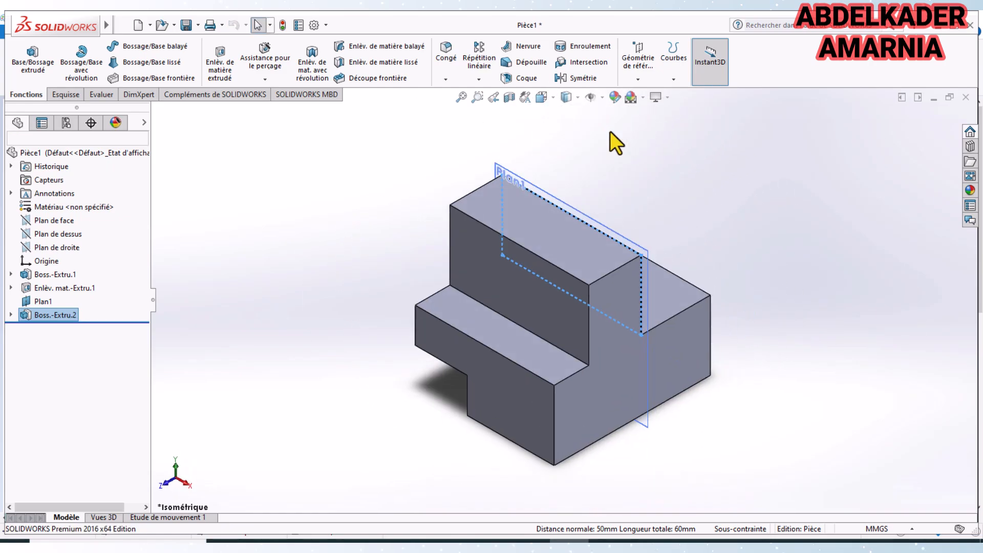
middle_drag(716, 373, 652, 366)
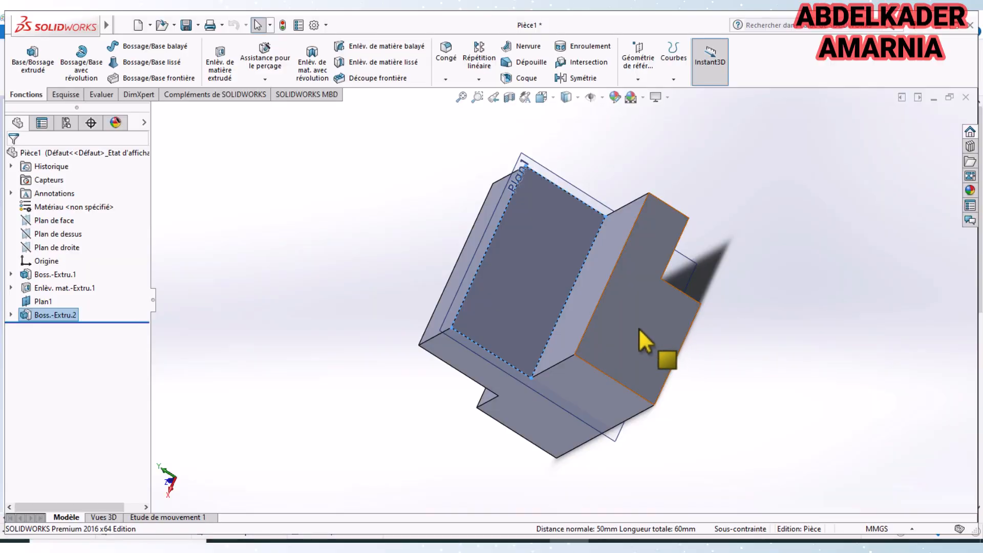
middle_drag(367, 263, 389, 288)
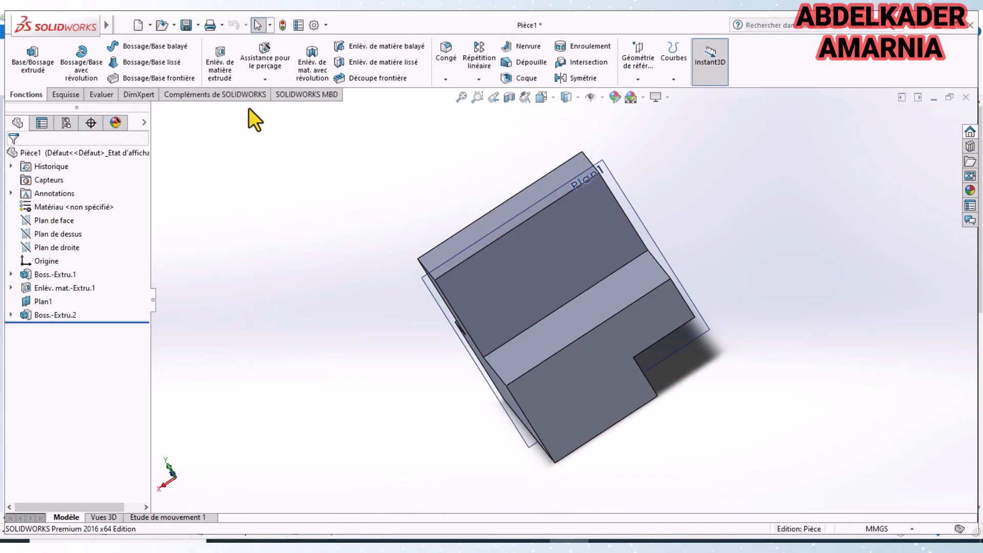
Start an extruded cut on the raised block's large front face and sketch a rectangle about 31 mm high across its upper edge.
middle_drag(382, 213, 433, 202)
click(236, 72)
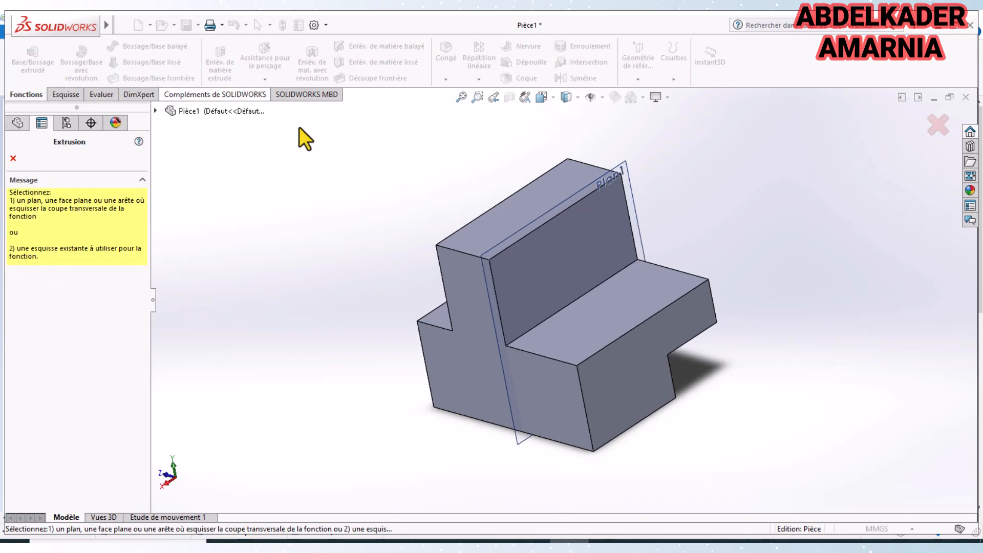
click(564, 271)
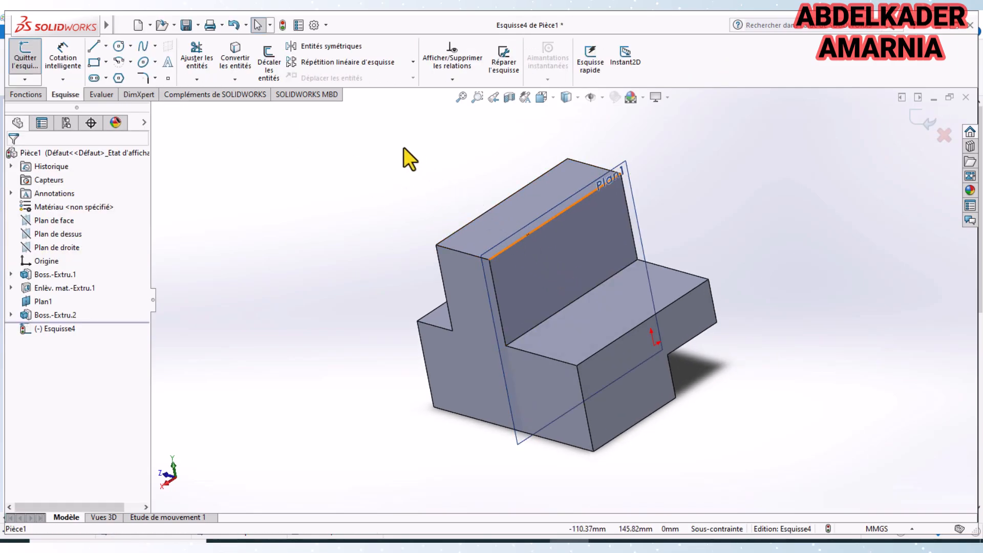
click(552, 98)
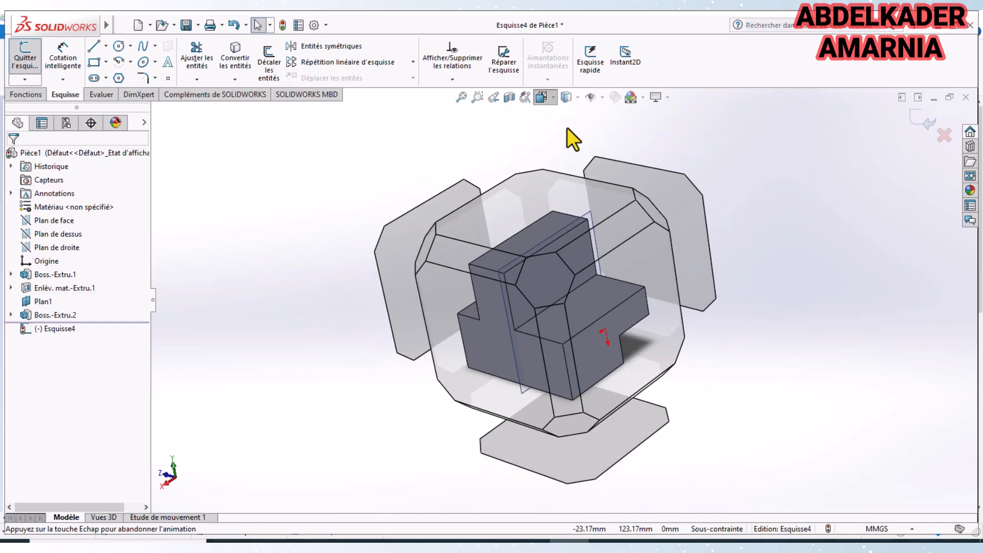
click(611, 172)
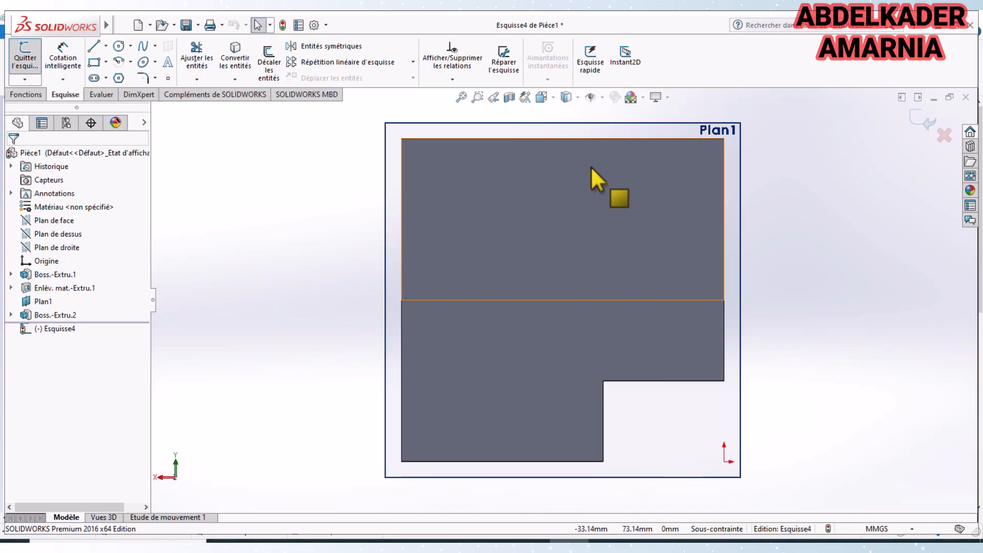
click(94, 62)
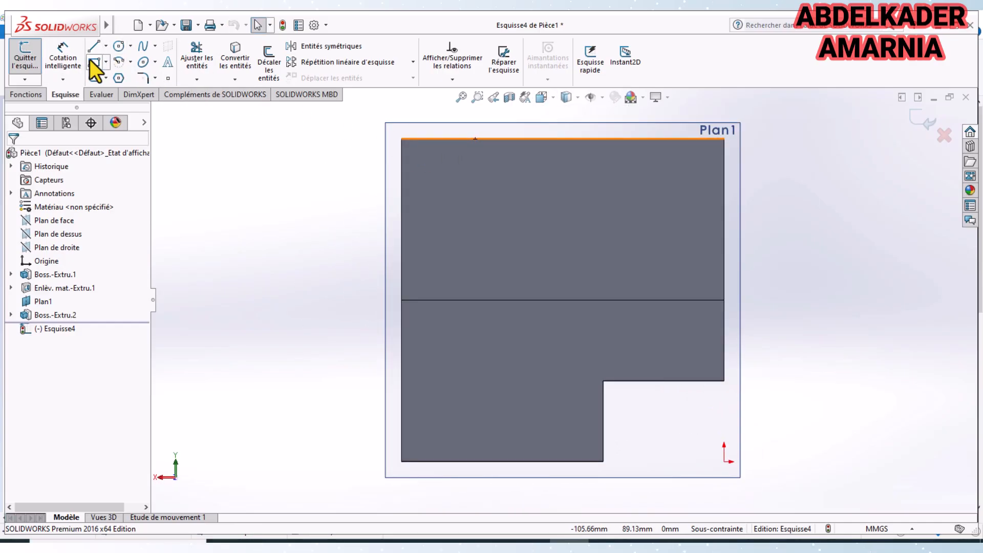
mouse_move(518, 114)
mouse_down()
mouse_move(625, 226)
mouse_move(620, 240)
mouse_up()
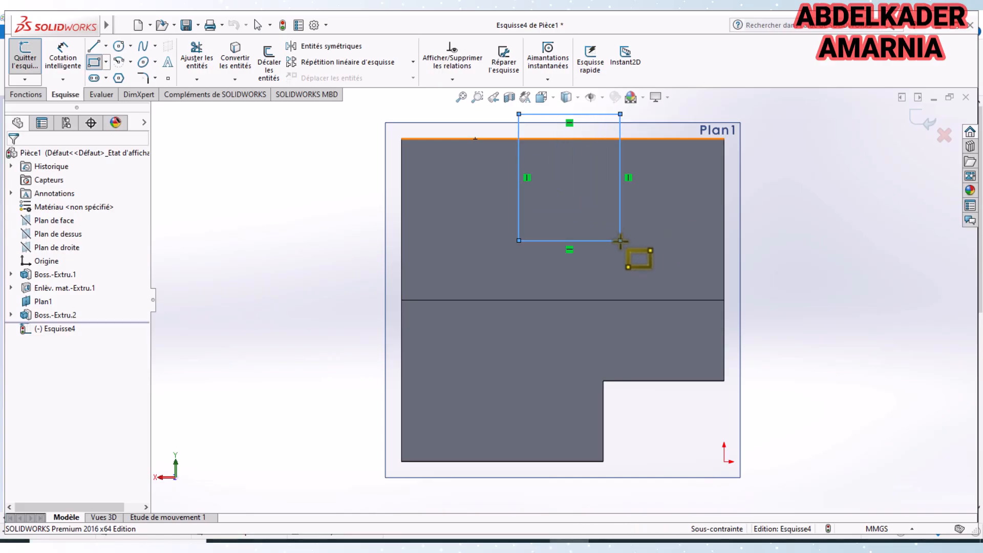
Dimension the rectangle's left side 25 mm from the raised block's left edge.
click(65, 48)
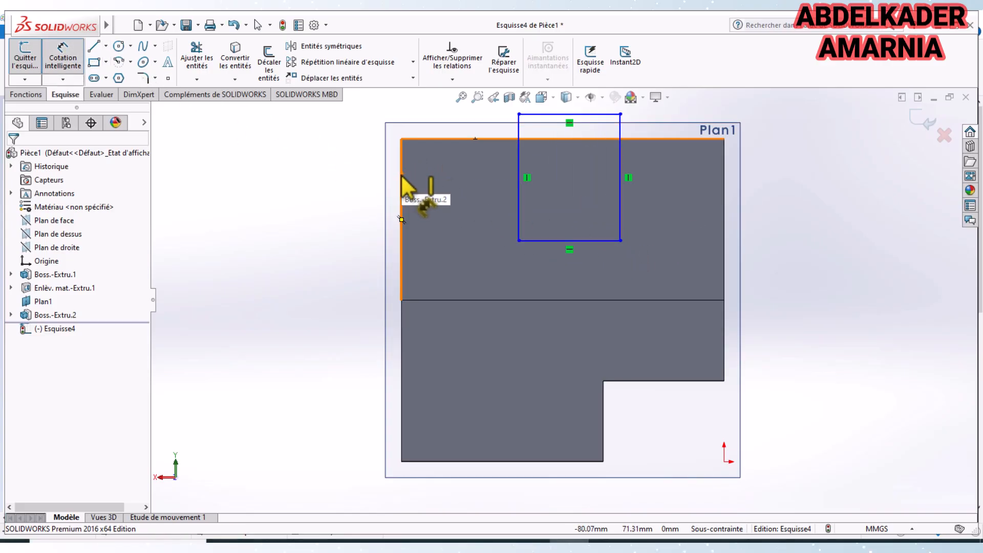
click(518, 192)
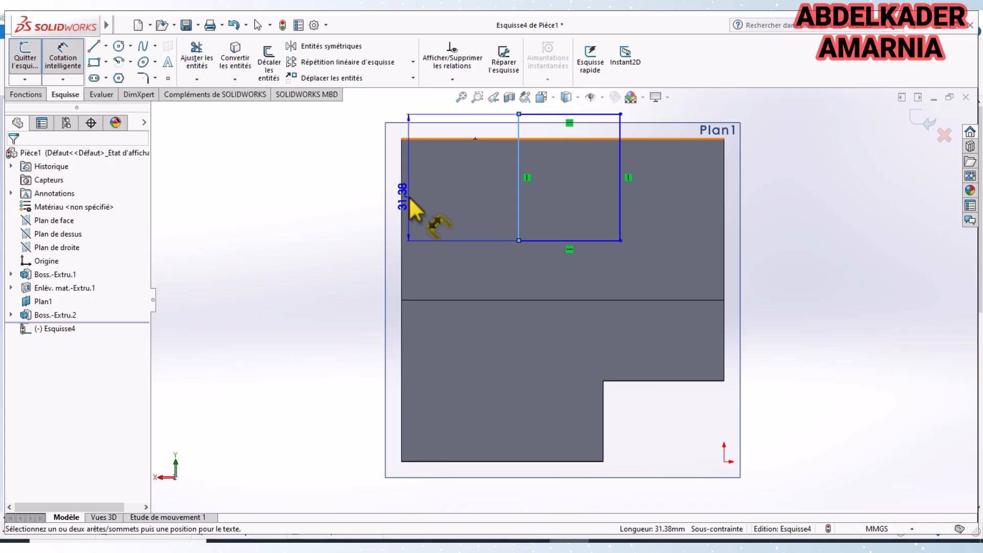
click(403, 197)
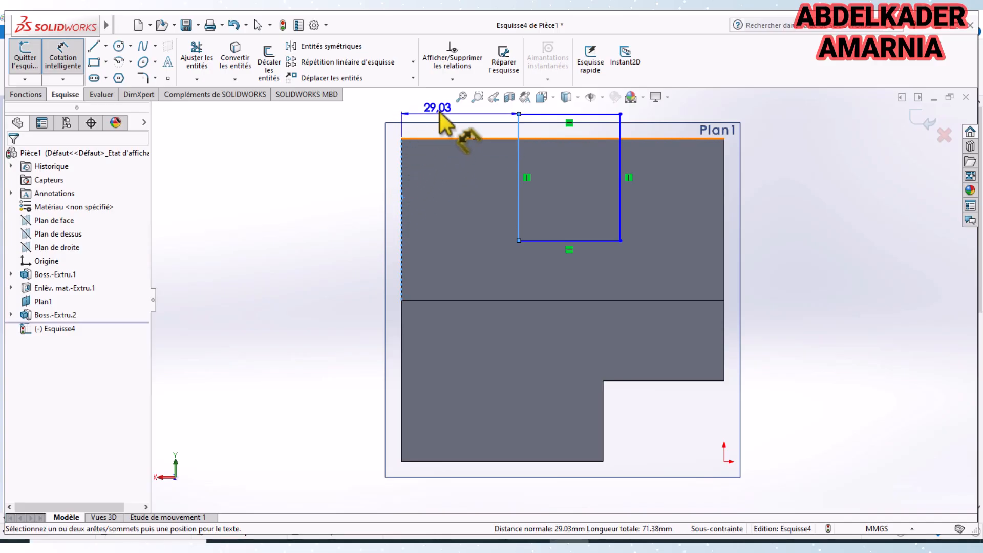
click(440, 109)
text(25)
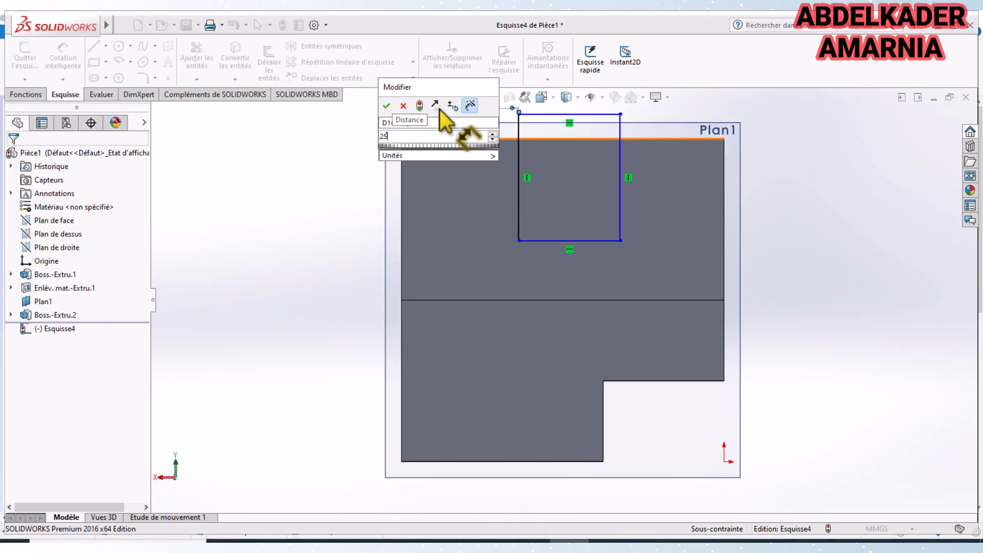
key(Return)
Dimension the rectangle's right side 25 mm from the raised block's right edge.
click(604, 180)
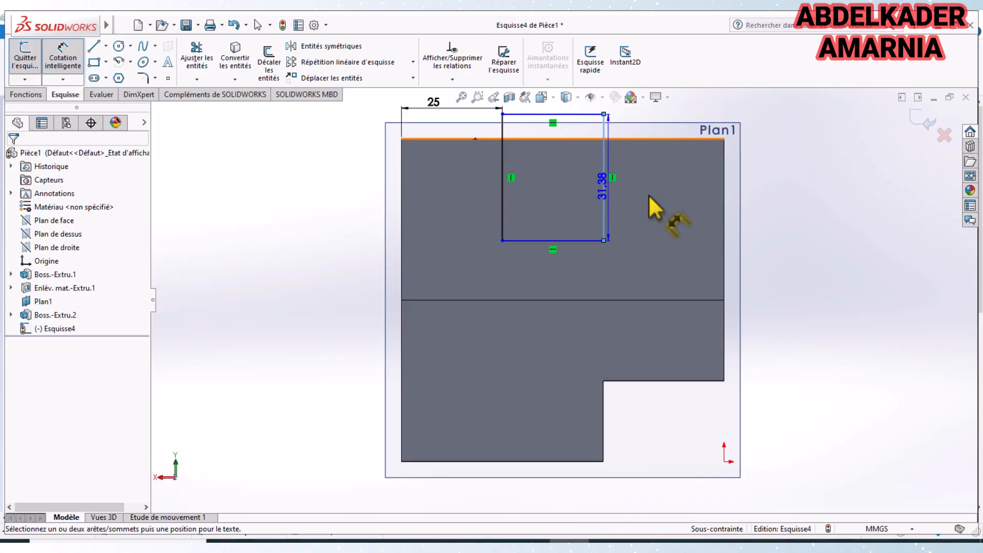
click(723, 203)
click(685, 134)
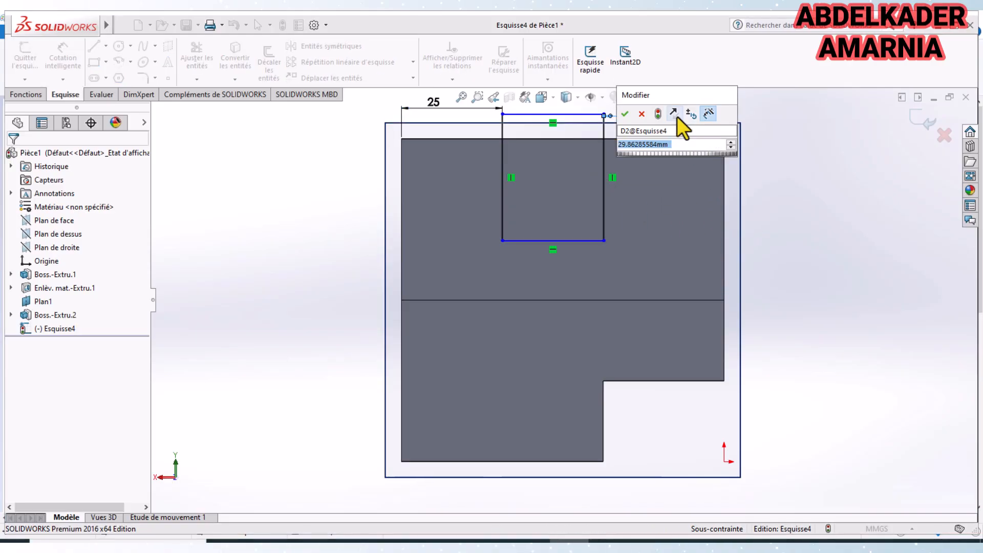
text(25)
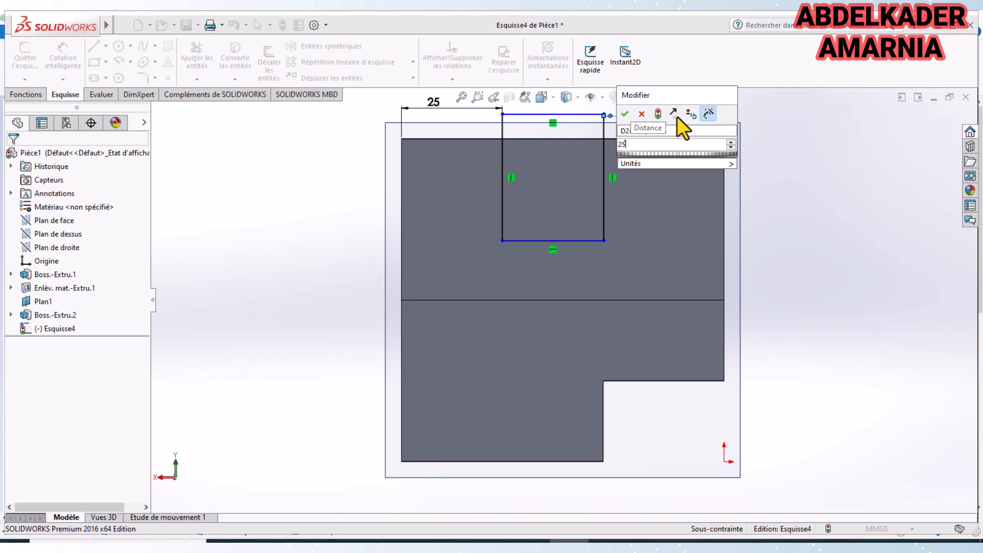
key(Return)
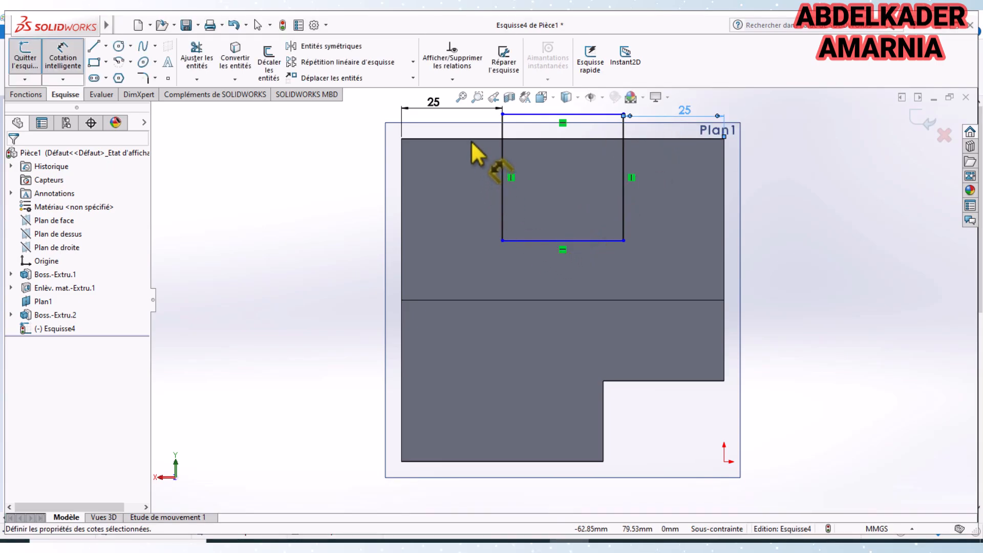
Dimension the rectangle's bottom side 20 mm below the raised block's upper edge.
click(542, 241)
click(543, 139)
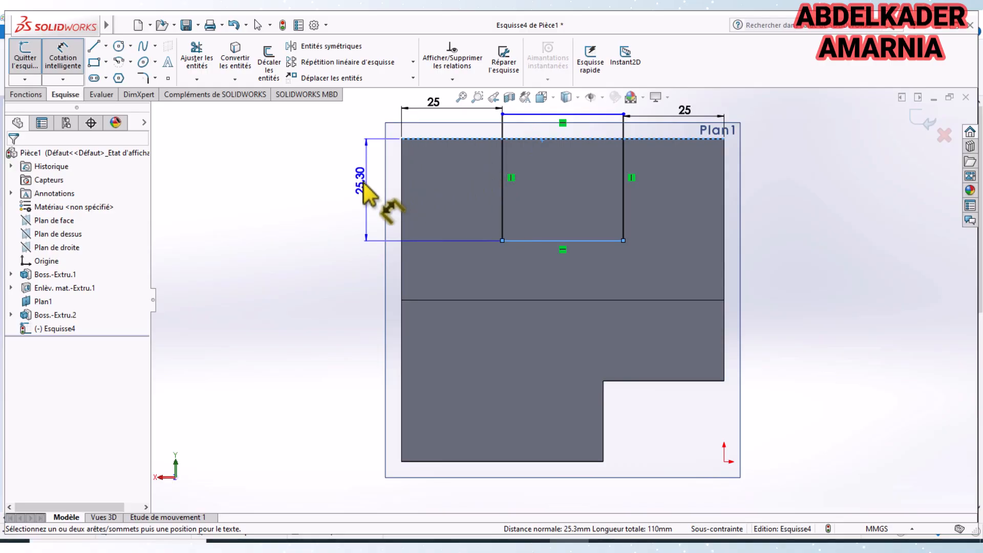
click(361, 184)
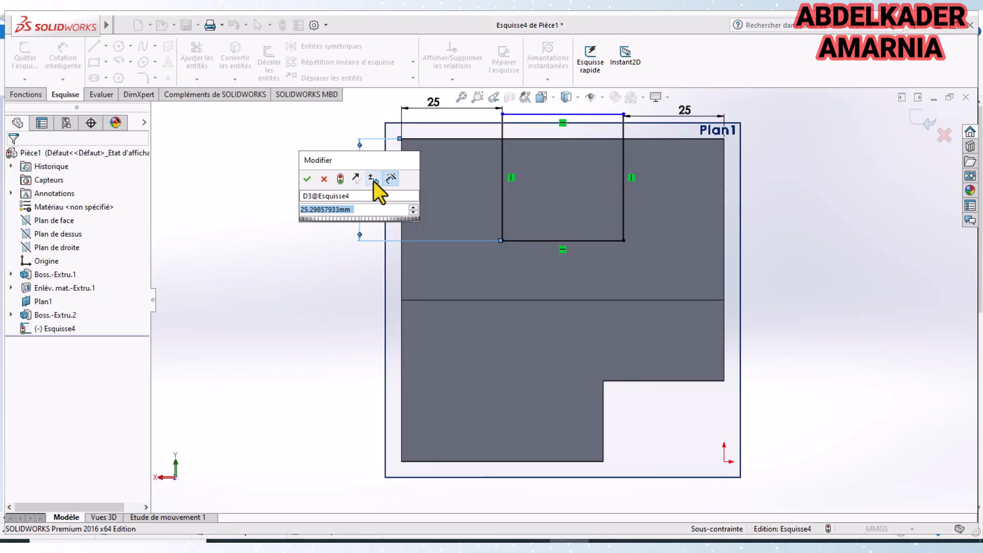
text(20)
key(Return)
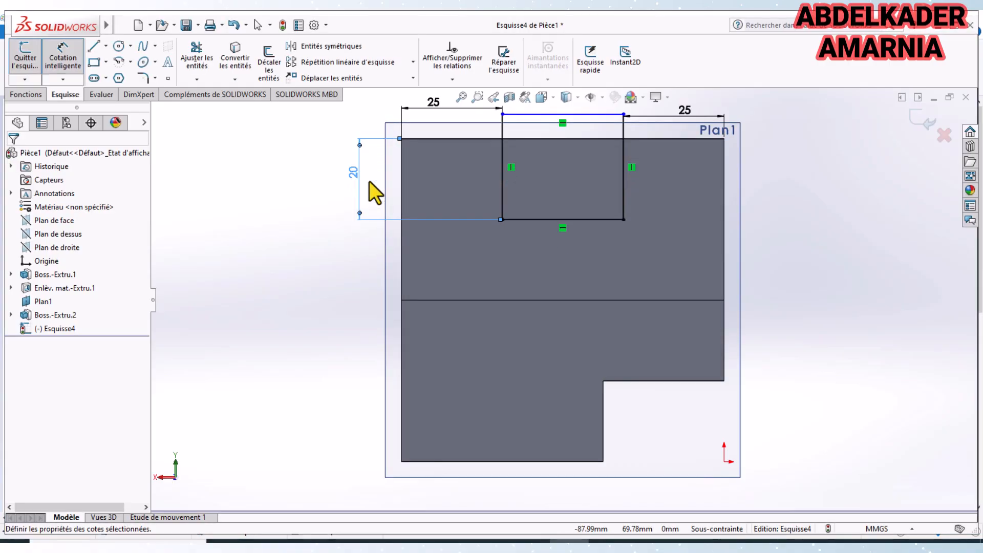
Close the sketch and cut the slot through the raised block with the end condition A travers tout.
click(17, 56)
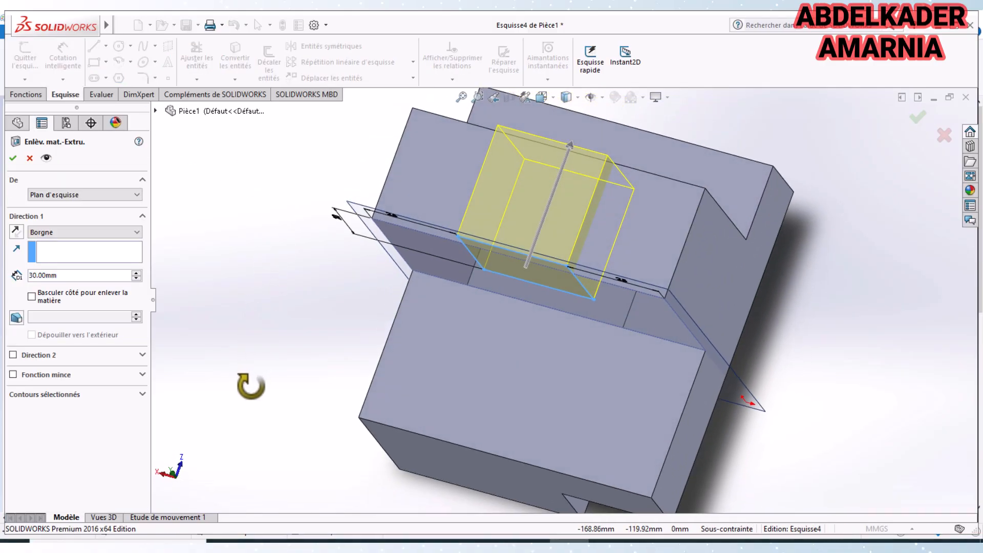
click(87, 231)
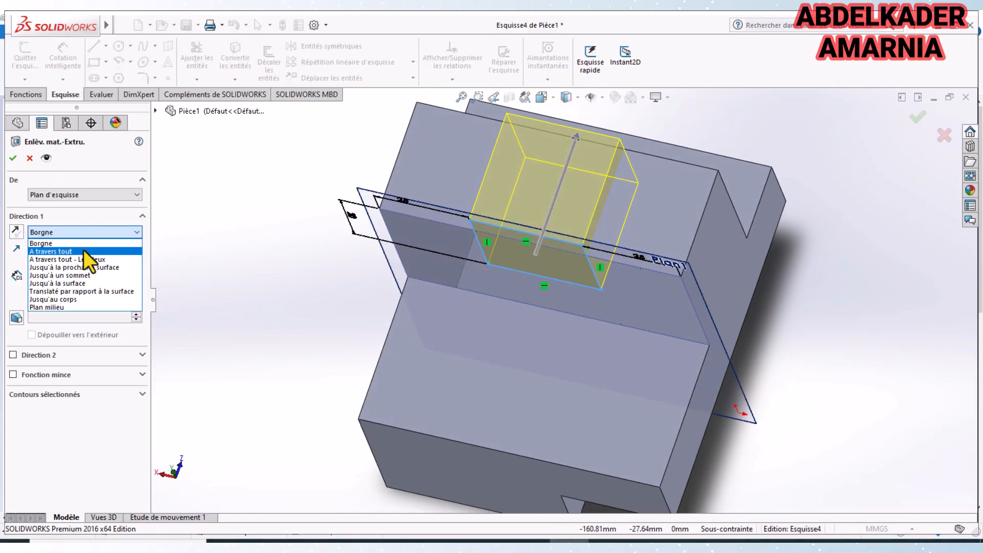
click(83, 250)
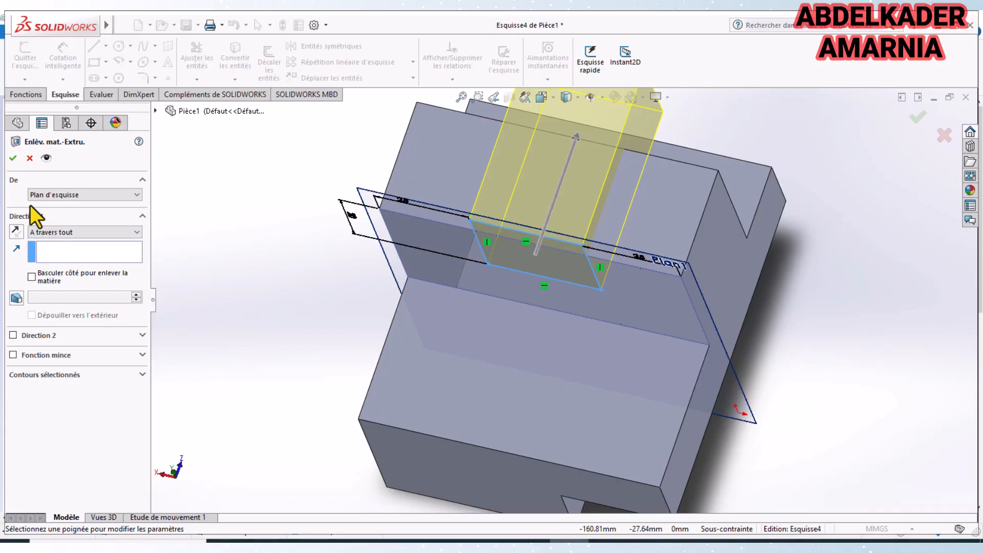
click(13, 158)
middle_drag(247, 281, 260, 164)
Switch to Paint to check the reference drawing's dimensions, and return to the SOLIDWORKS part.
click(608, 540)
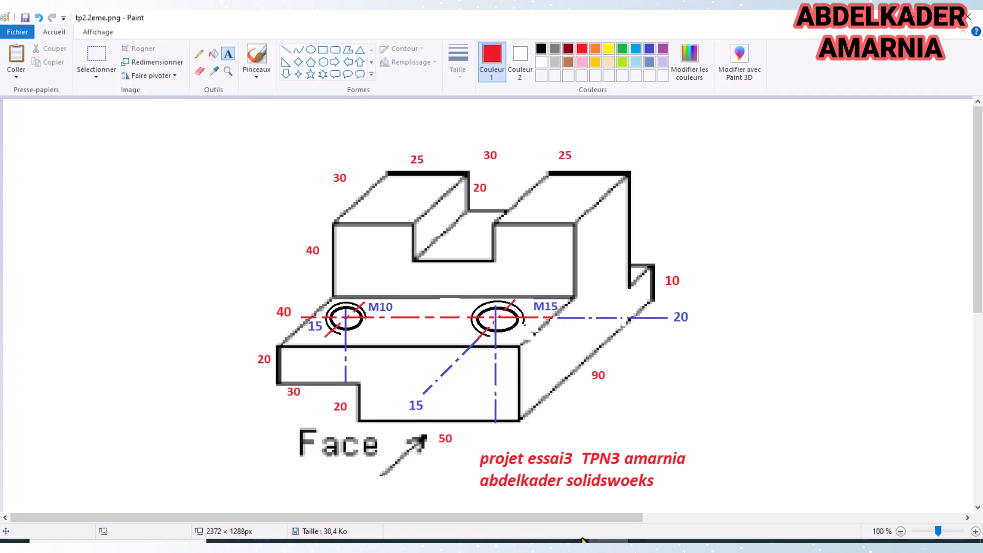
mouse_move(608, 543)
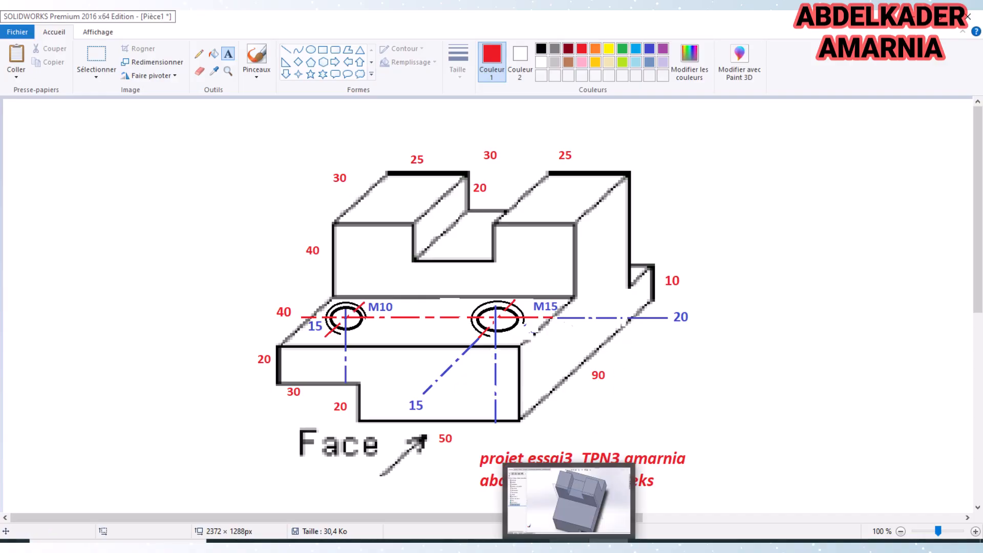
click(569, 546)
Start an extruded cut with a sketch on the upper face of the ledge behind the raised block, viewed straight on.
middle_drag(766, 345, 752, 329)
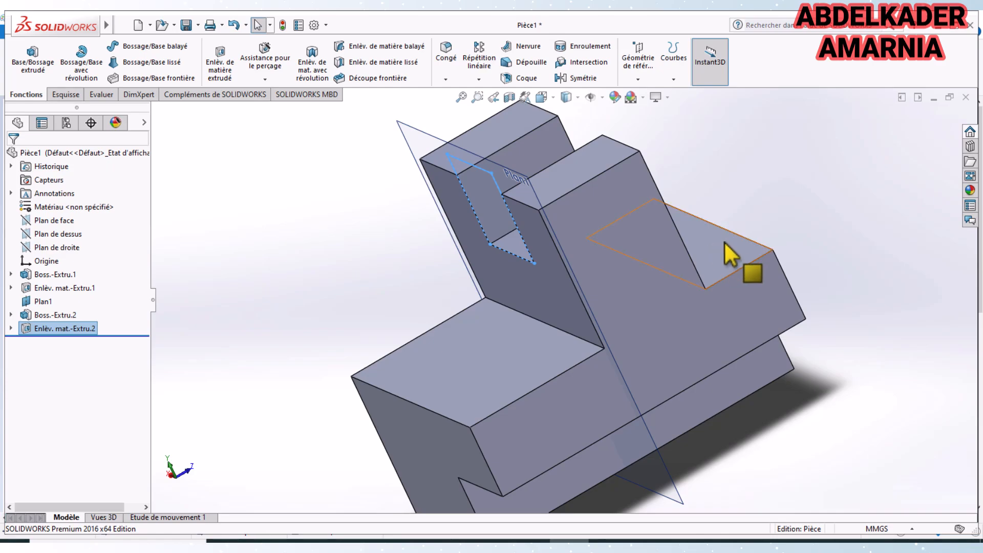
click(231, 67)
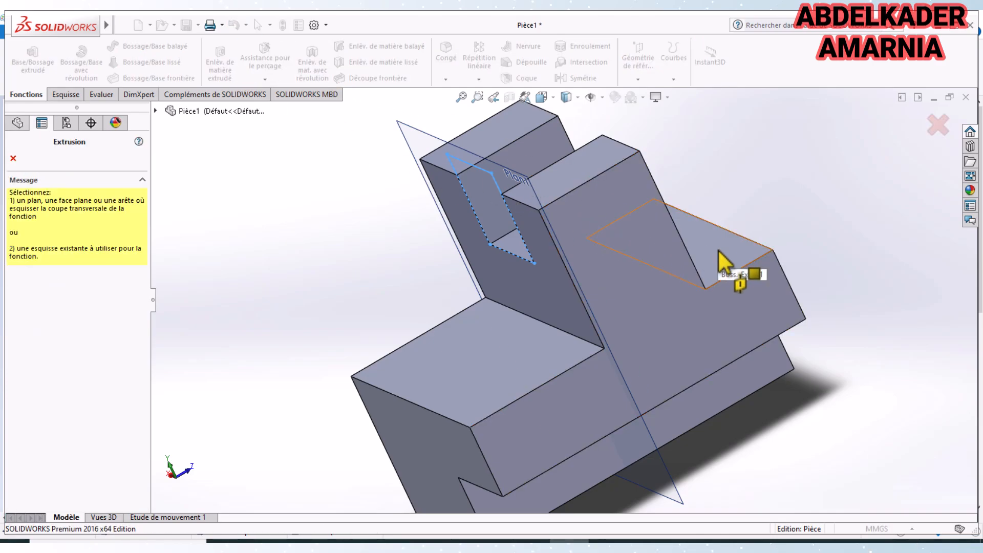
middle_drag(753, 227, 721, 253)
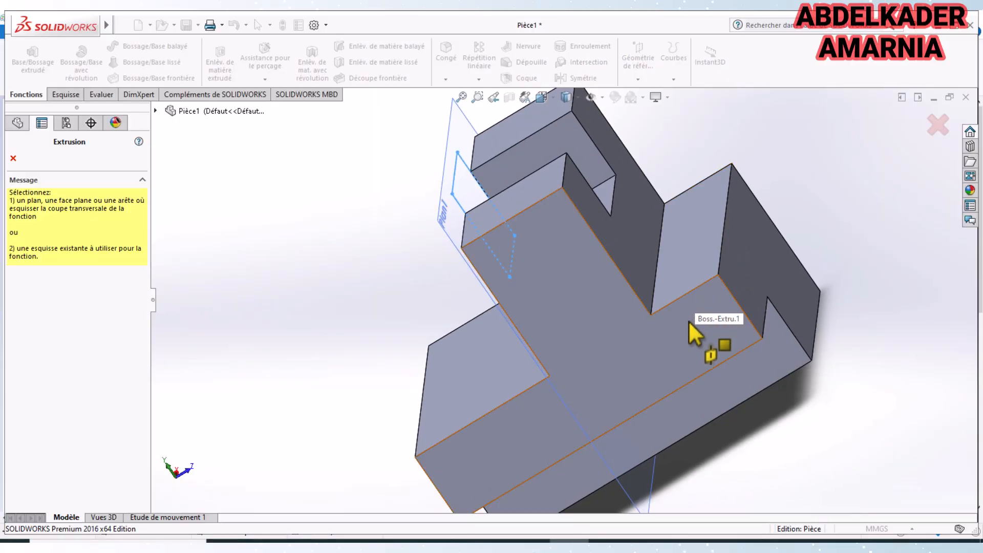
click(688, 241)
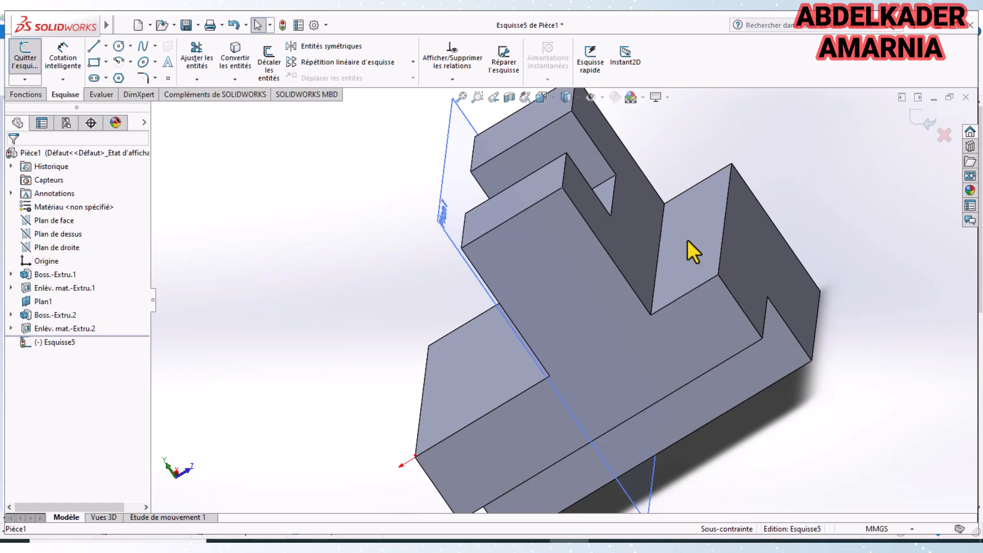
click(553, 98)
click(610, 165)
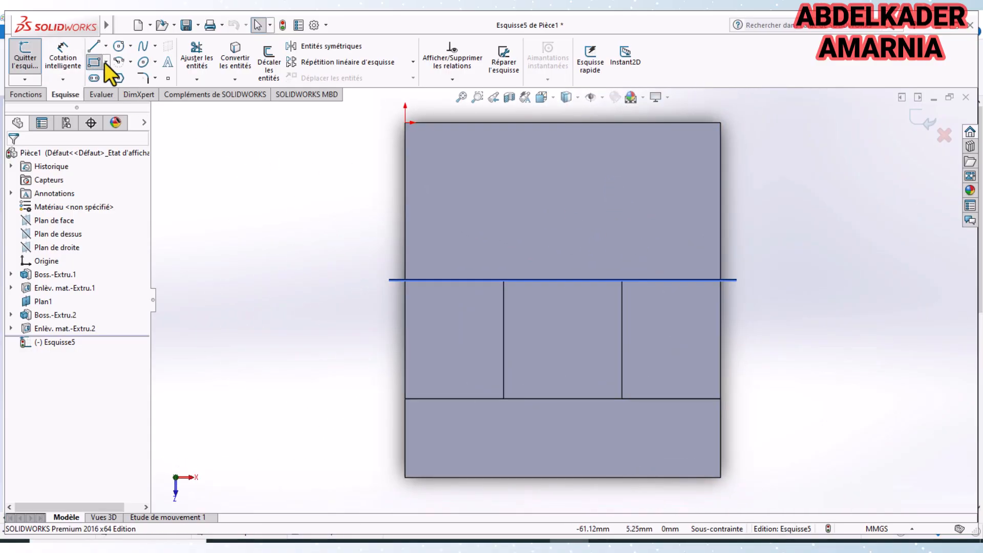
Sketch an 80 × 20 mm corner rectangle covering the whole rear ledge face, snapped to its opposite corners.
click(100, 62)
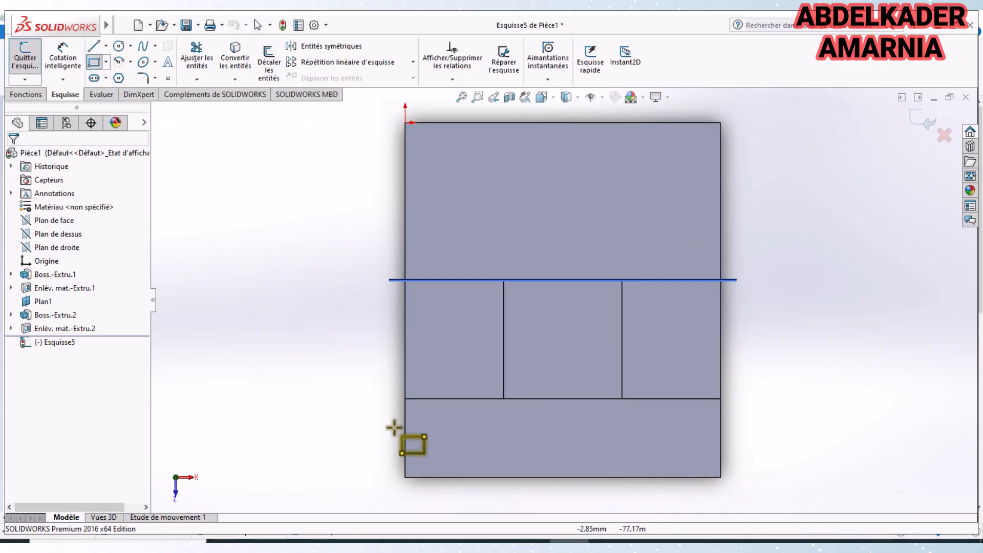
click(405, 478)
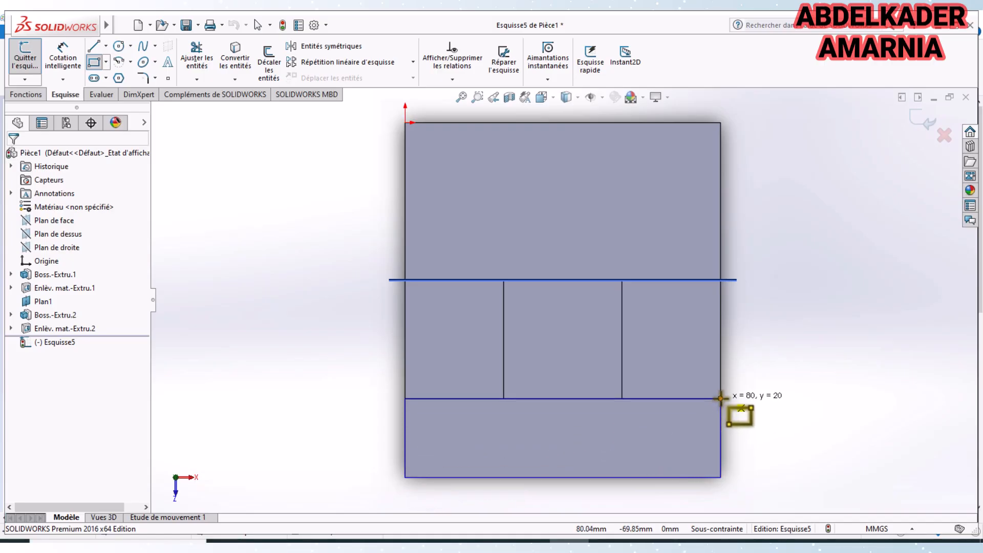
scroll(720, 398, down, 5)
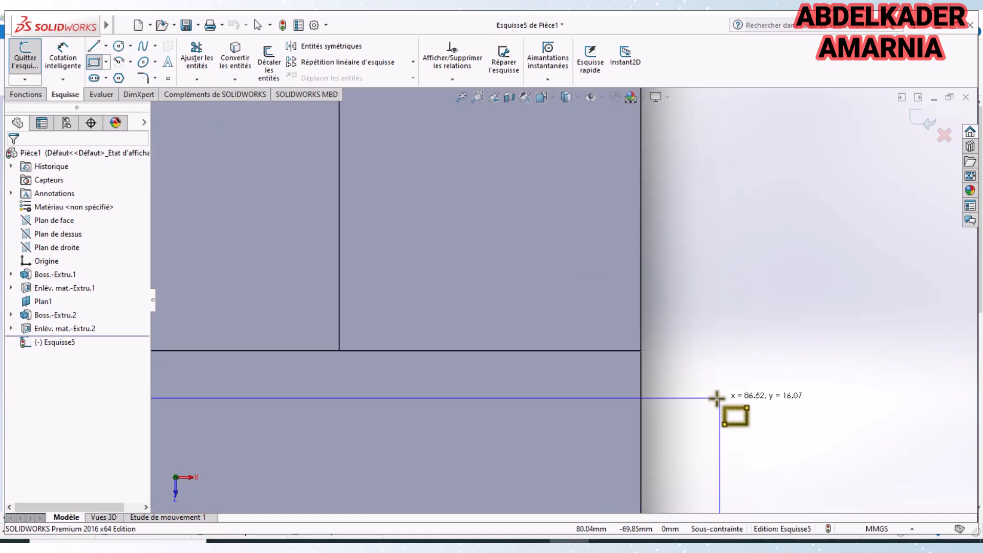
click(640, 352)
scroll(420, 371, up, 4)
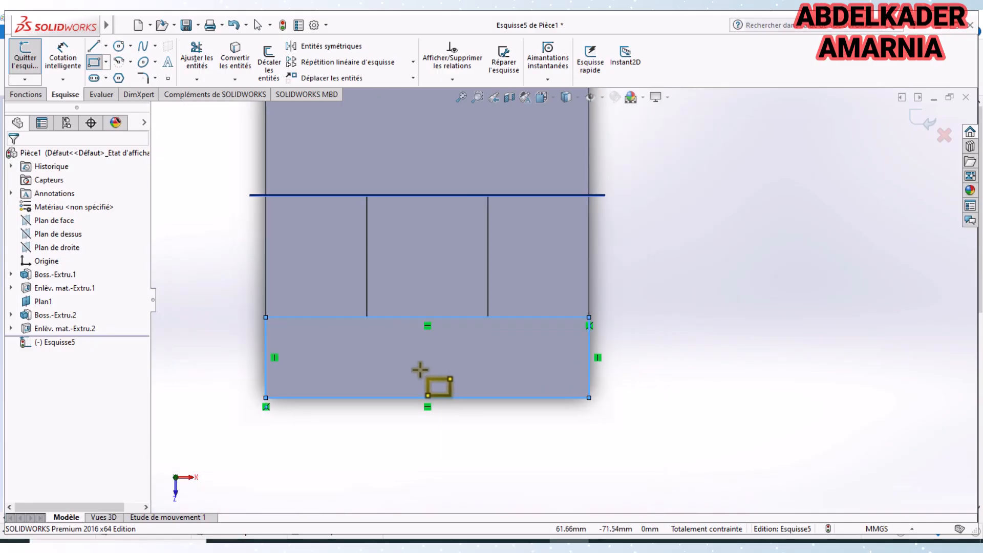
scroll(420, 370, up, 1)
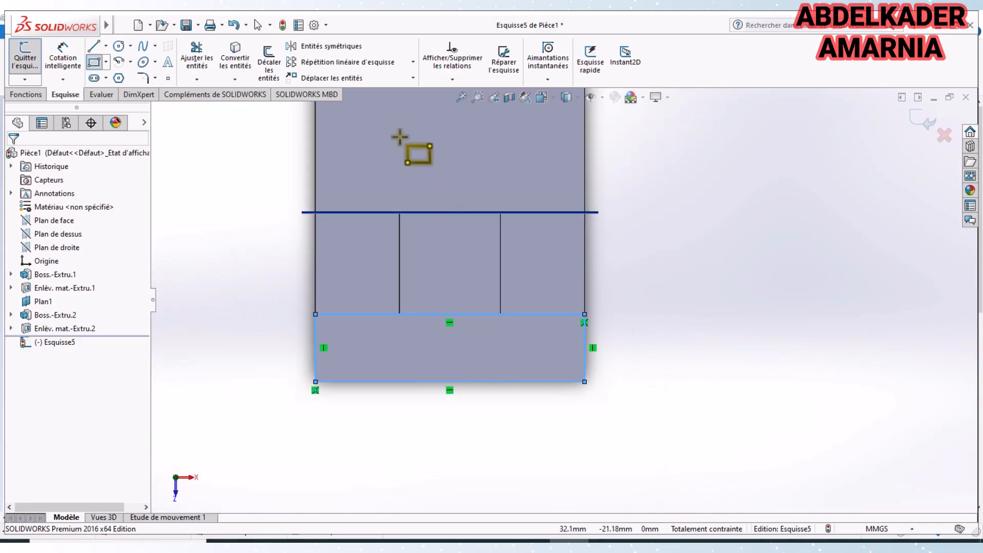
Close the sketch and cut the rear ledge to a Borgne depth of 30 mm, checking the reference drawing in Paint.
click(26, 57)
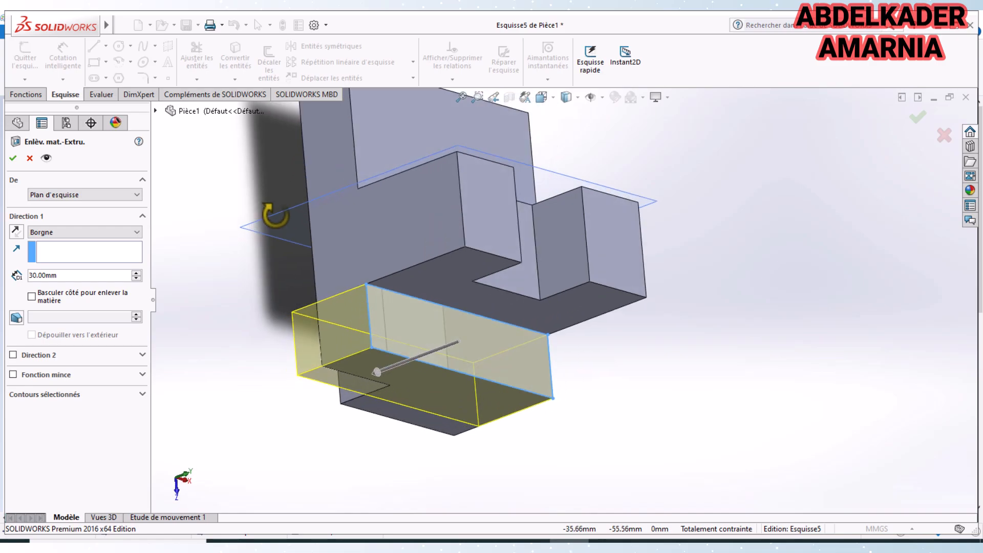
double_click(108, 278)
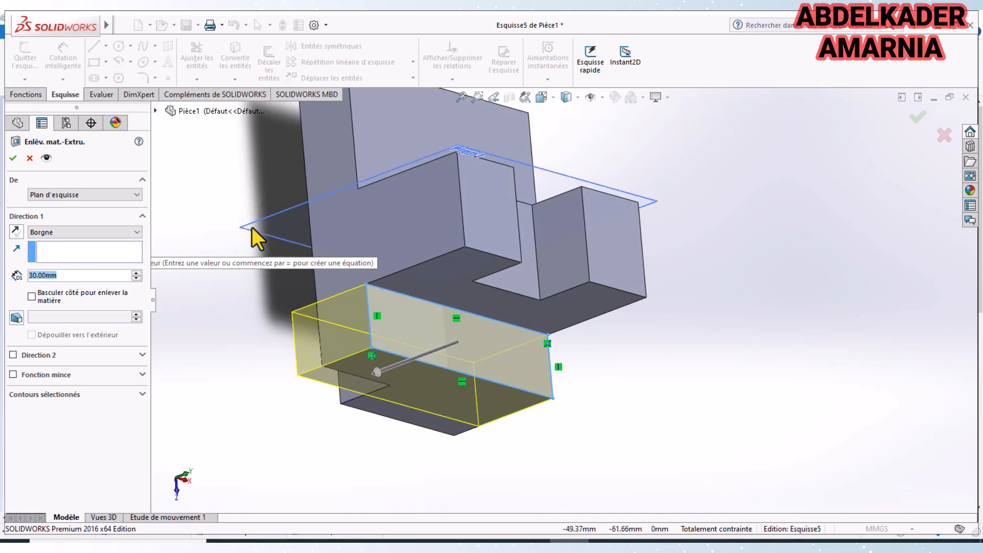
text(30)
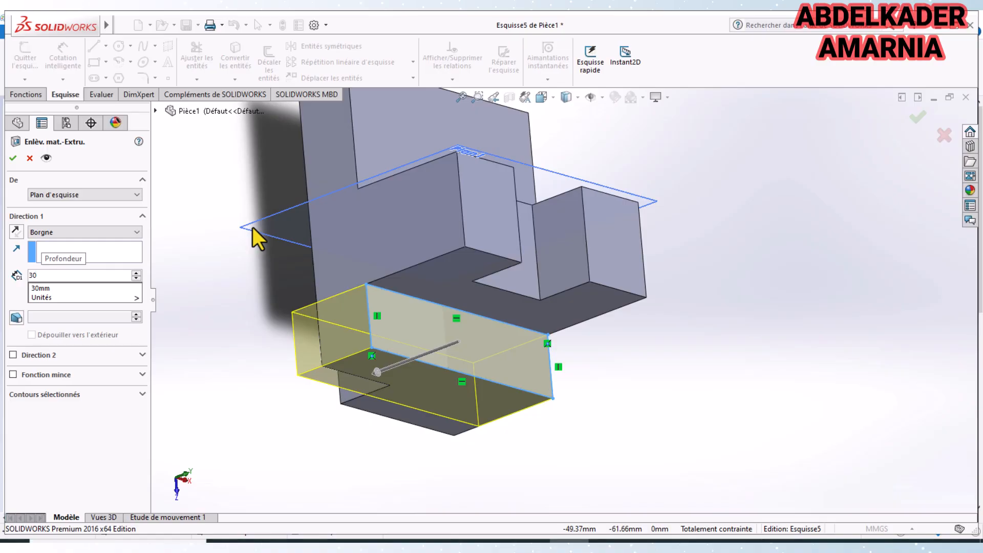
key(Return)
middle_drag(253, 228, 211, 227)
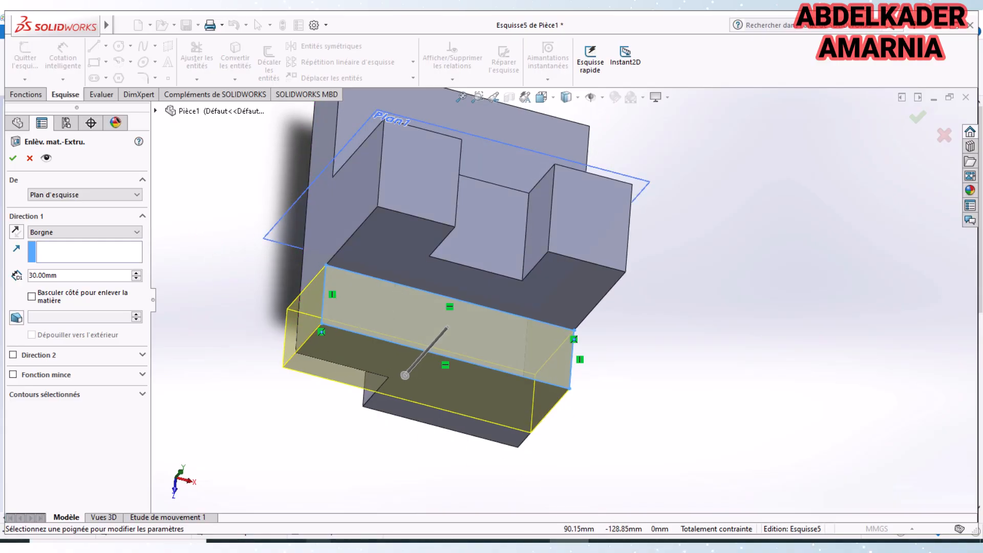
key(alt+Tab)
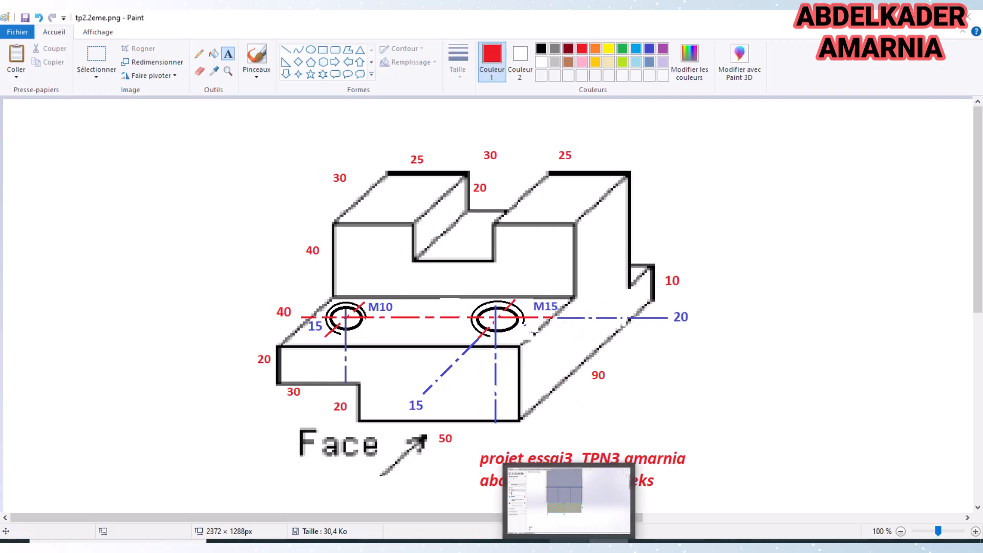
click(564, 483)
middle_drag(562, 410, 566, 355)
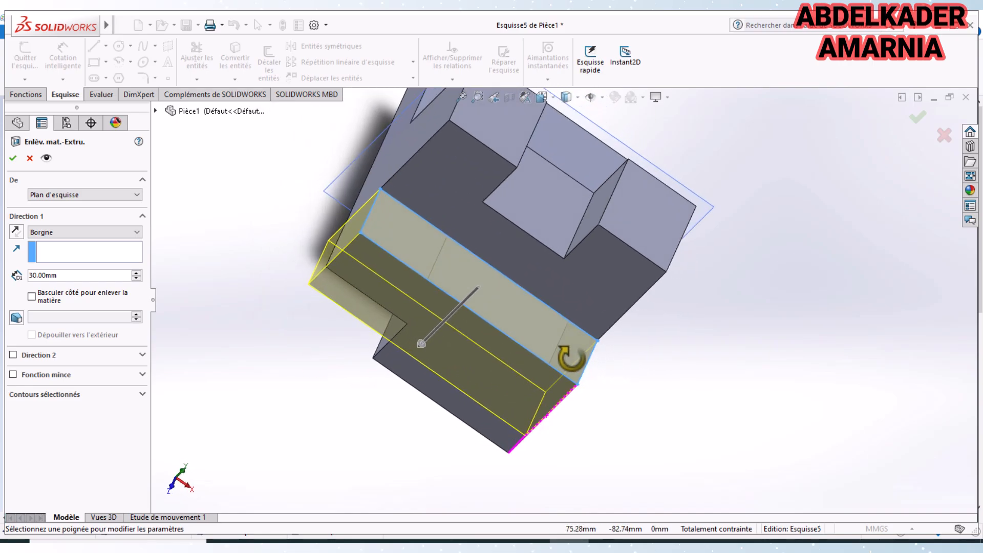
click(13, 159)
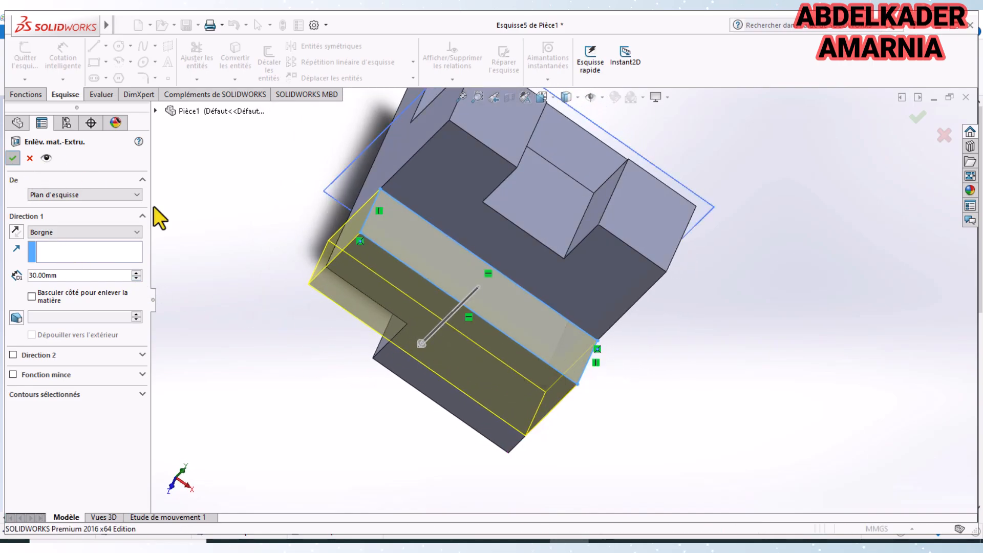
Open the sketch of Enlèv. mat.-Extru.1, the cut along the base's lower edge, for editing.
middle_drag(312, 337, 727, 307)
middle_drag(698, 259, 598, 313)
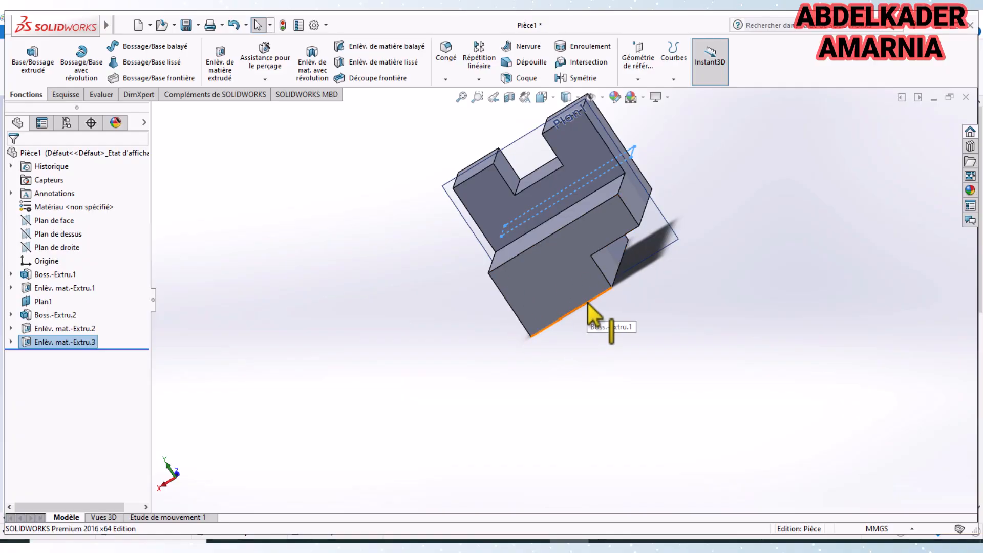
middle_drag(588, 305, 629, 297)
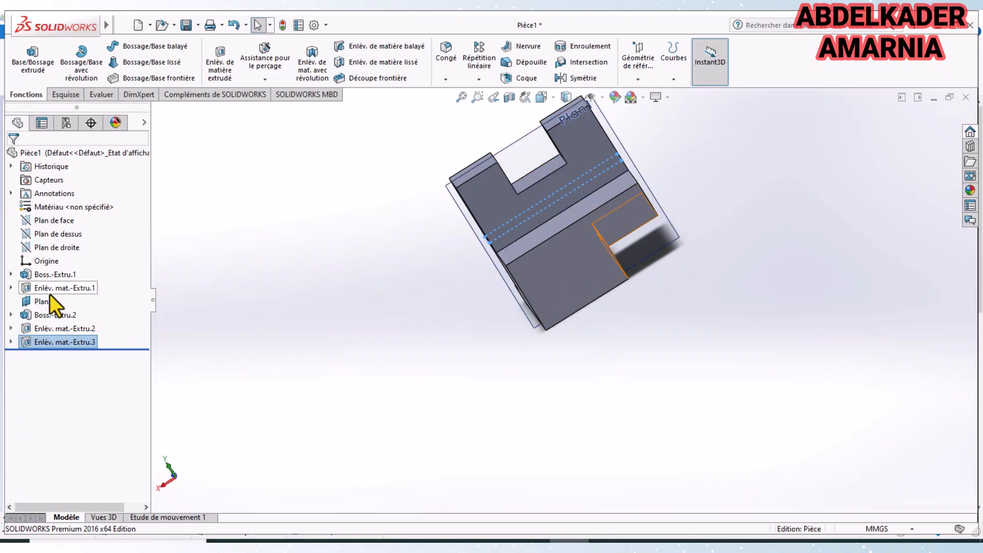
click(50, 277)
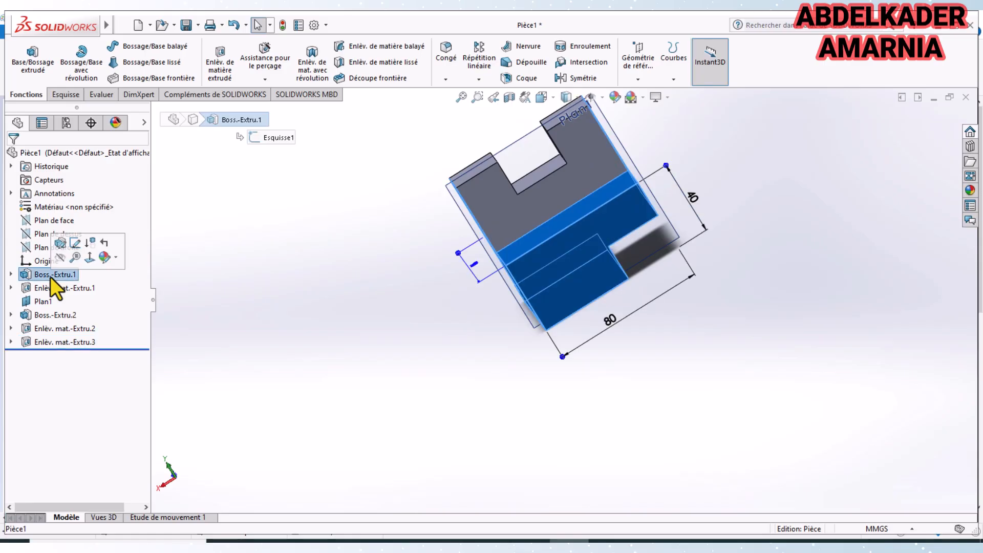
click(51, 289)
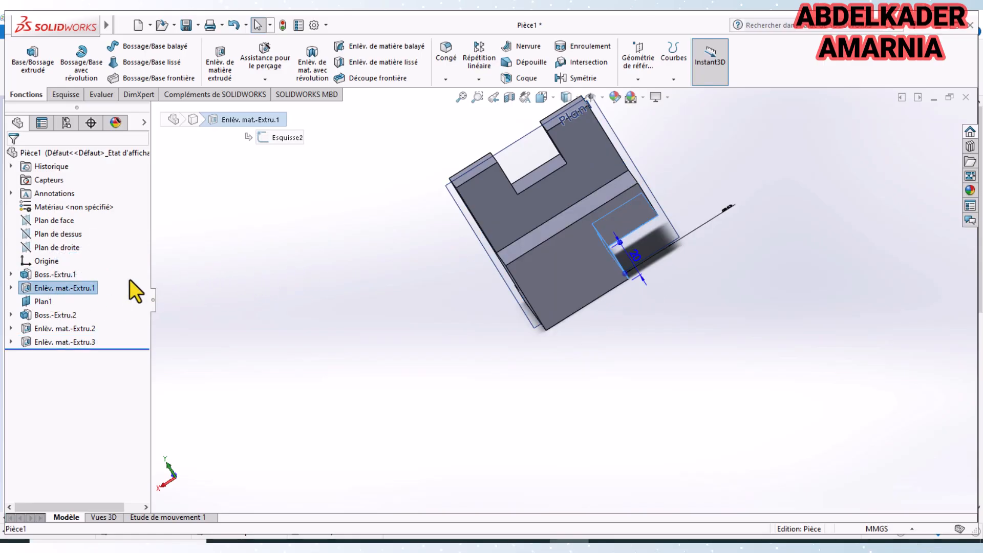
right_click(57, 290)
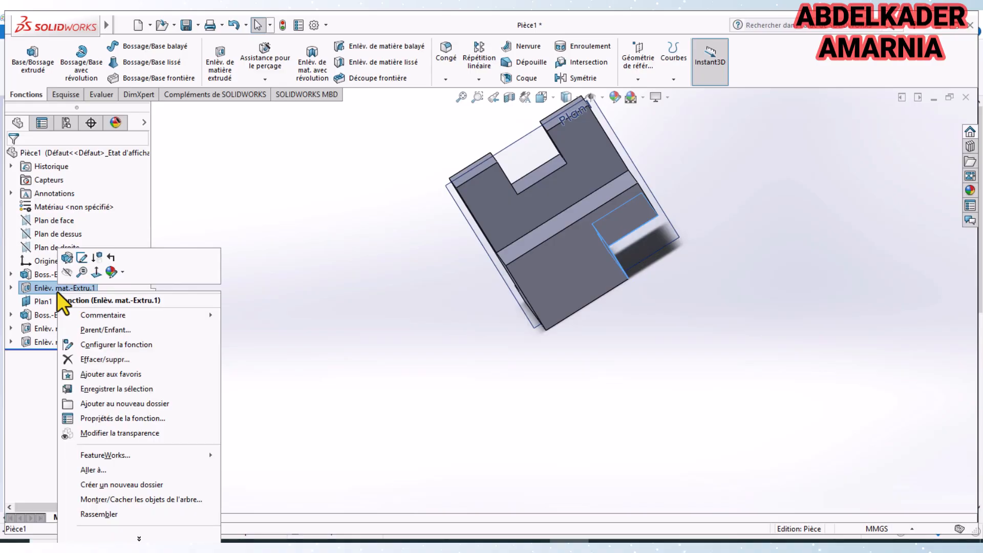
click(82, 258)
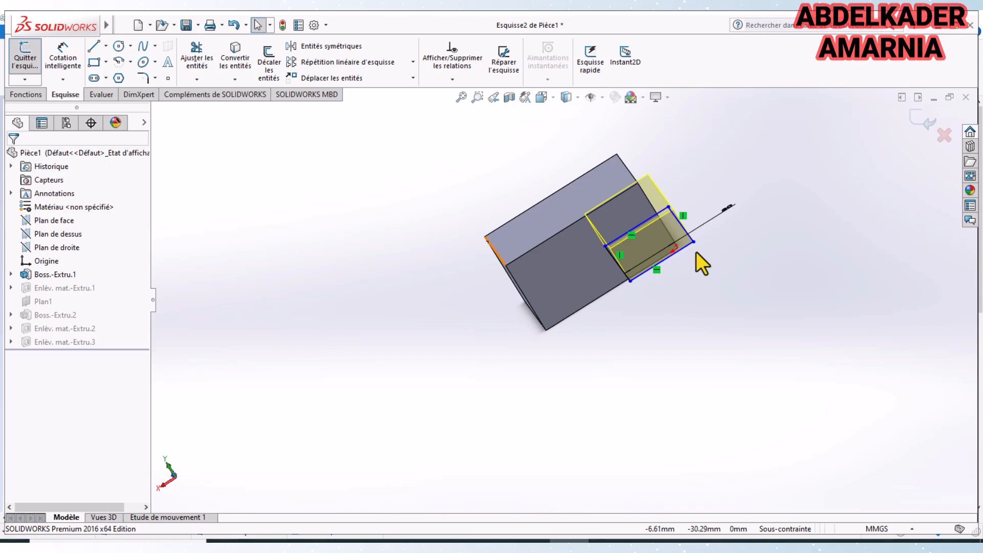
View the notch sketch straight on and compare it with the dimensions in the Paint reference drawing.
scroll(686, 258, down, 4)
scroll(629, 268, up, 2)
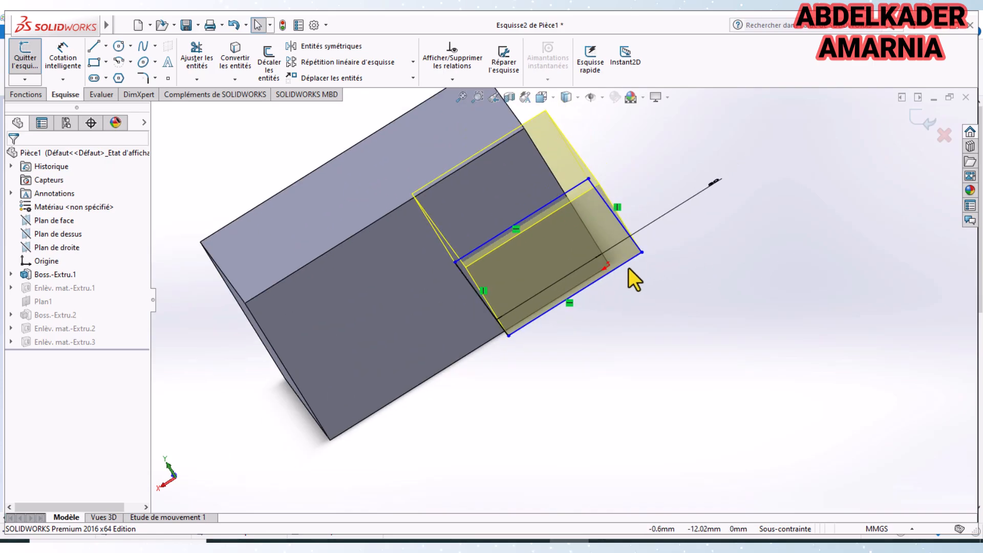
mouse_move(628, 267)
middle_down()
mouse_move(564, 281)
mouse_move(573, 213)
mouse_move(597, 213)
mouse_move(623, 187)
mouse_move(595, 219)
mouse_move(597, 246)
mouse_move(630, 237)
mouse_move(613, 246)
mouse_move(597, 220)
mouse_move(604, 181)
mouse_move(577, 169)
mouse_move(571, 191)
mouse_move(577, 171)
middle_up()
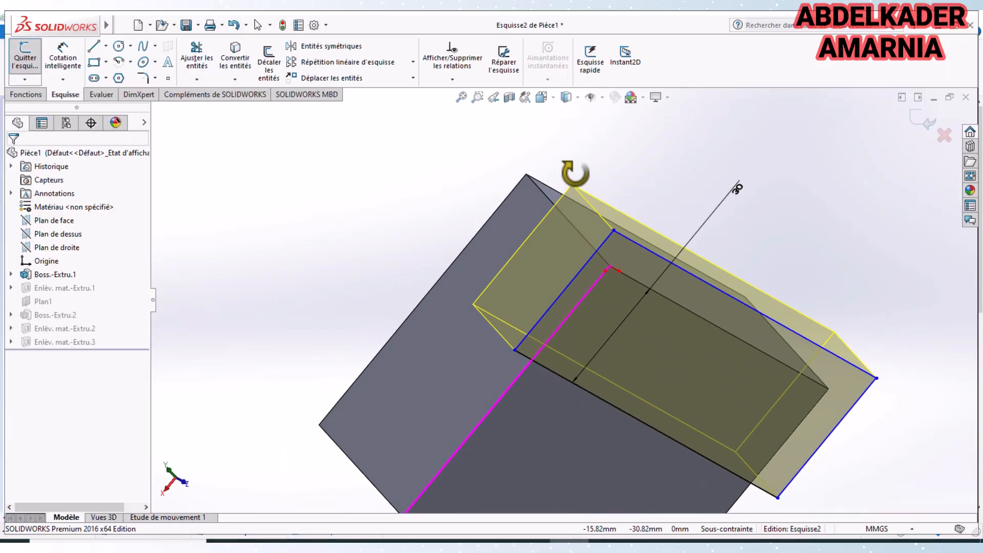
click(550, 100)
click(607, 165)
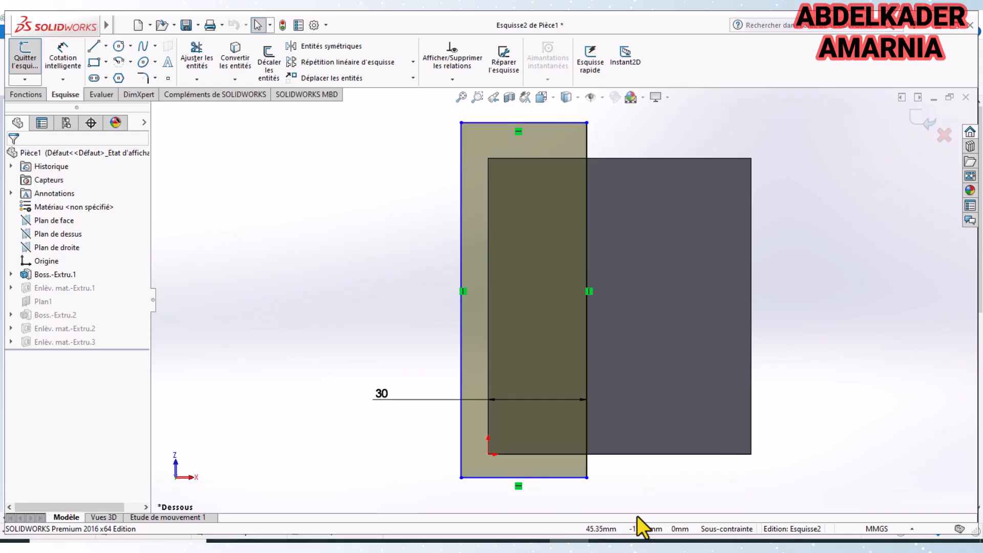
click(597, 535)
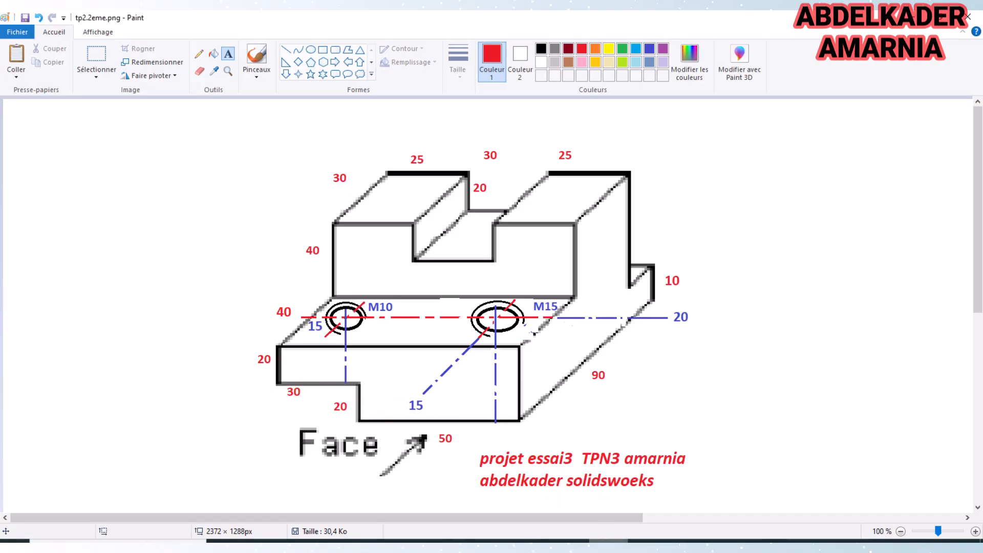
click(609, 540)
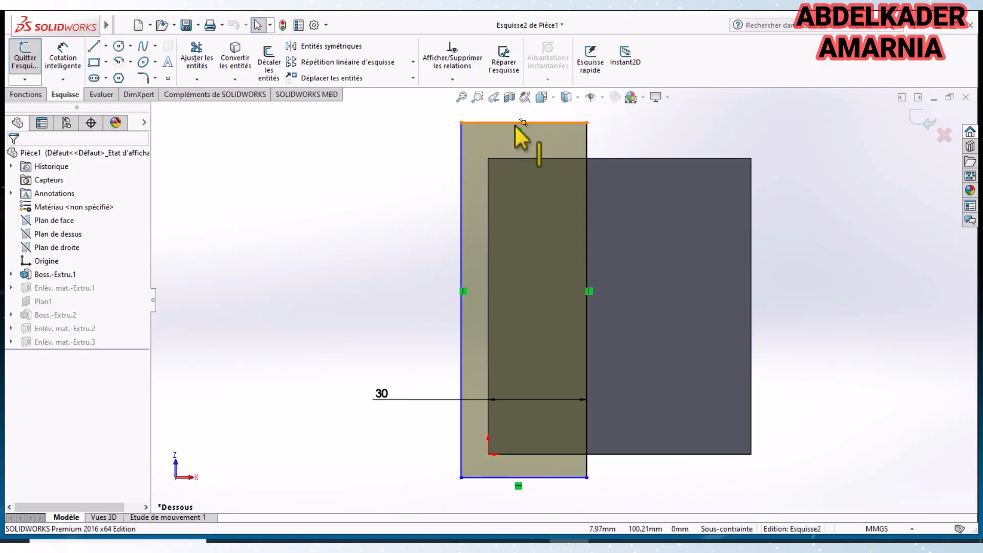
Dimension the notch rectangle's short upper side at 30 mm.
click(63, 57)
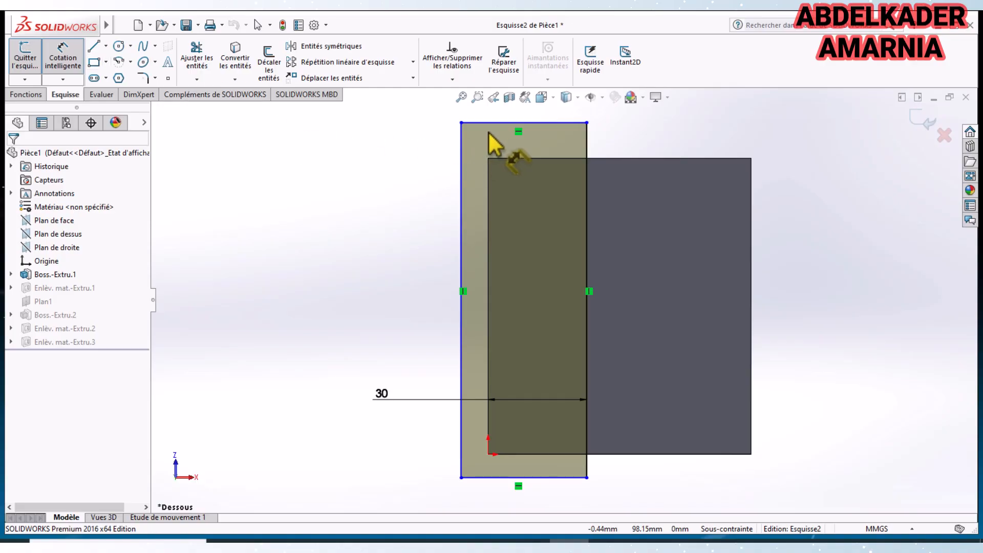
click(512, 123)
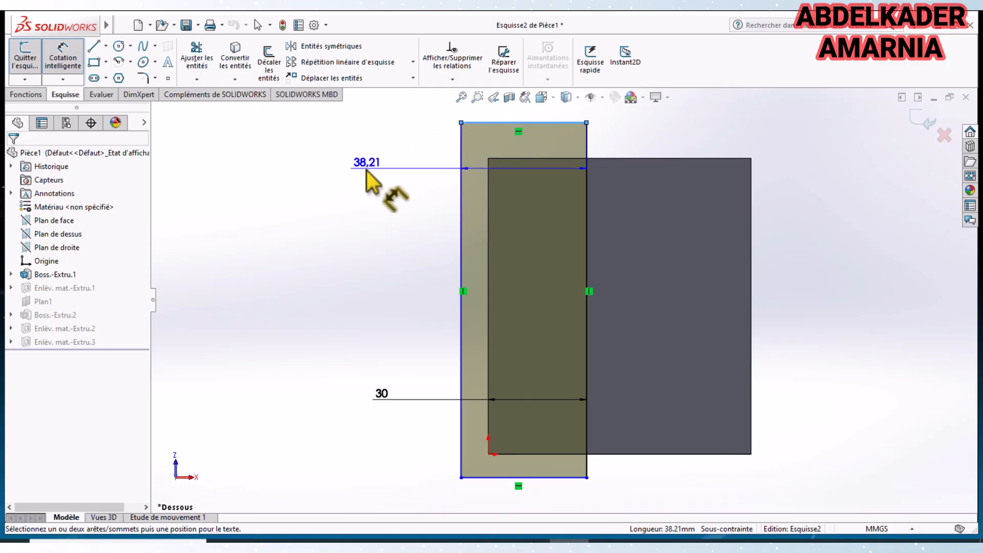
click(367, 170)
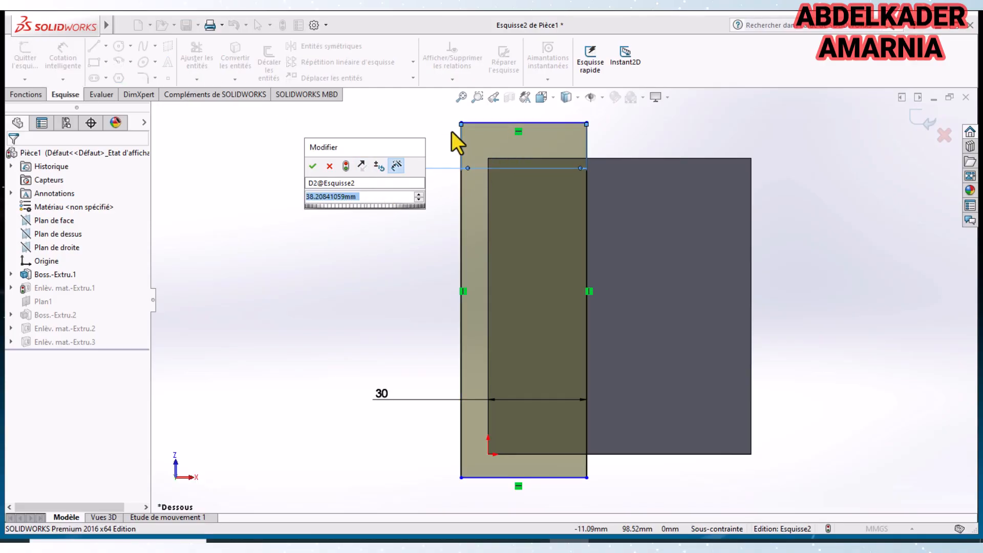
text(30)
key(Return)
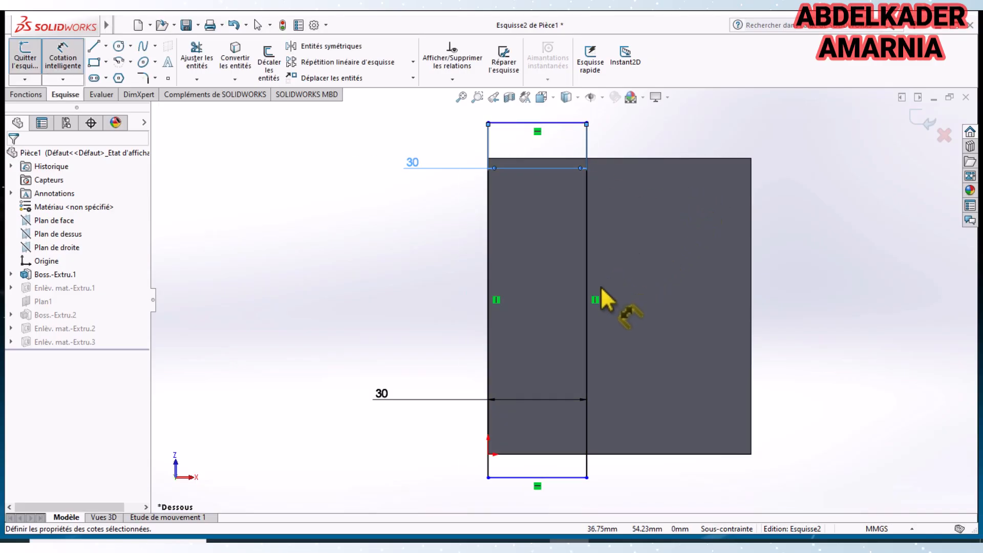
Replace the lower 30 mm dimension with one that sets the notch rectangle flush against the block's opposite long edge.
click(407, 399)
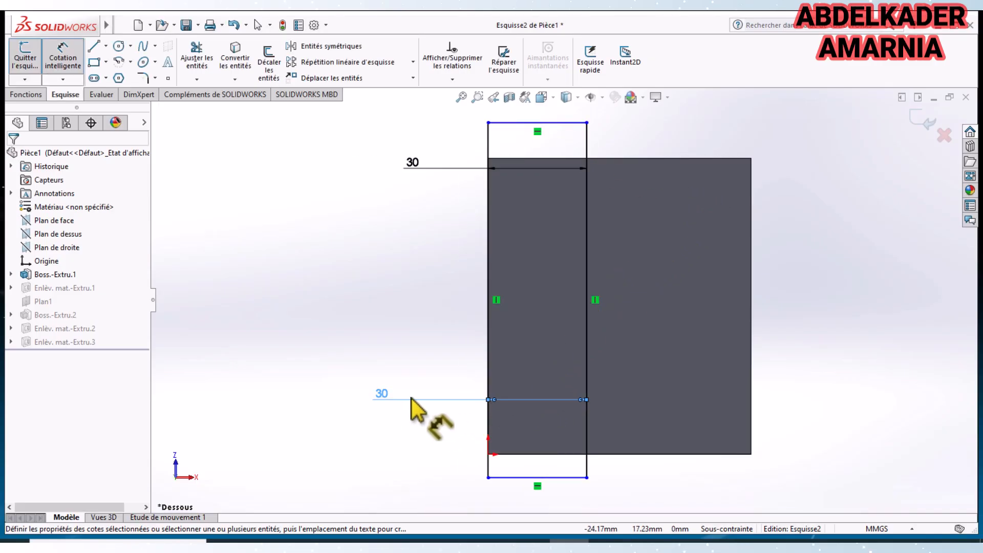
key(Delete)
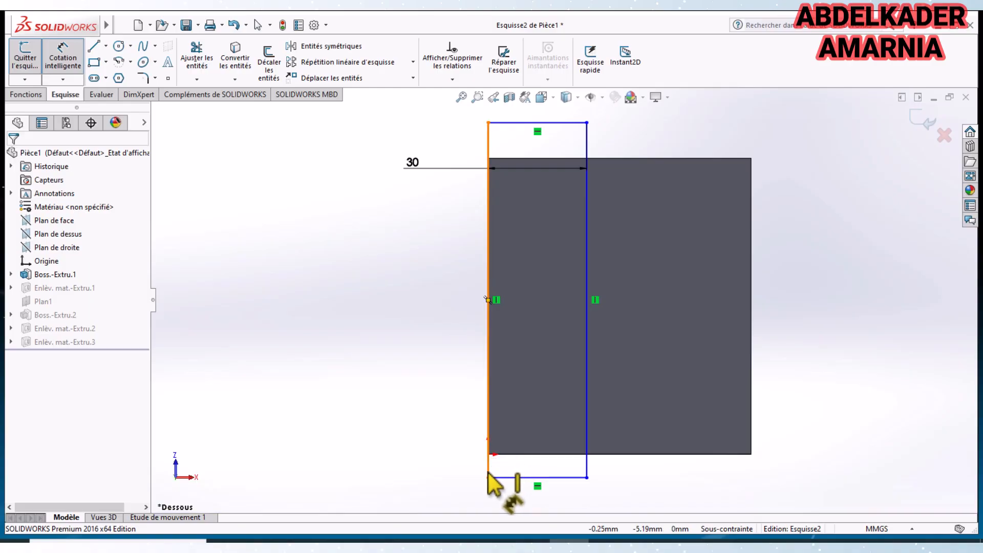
click(587, 423)
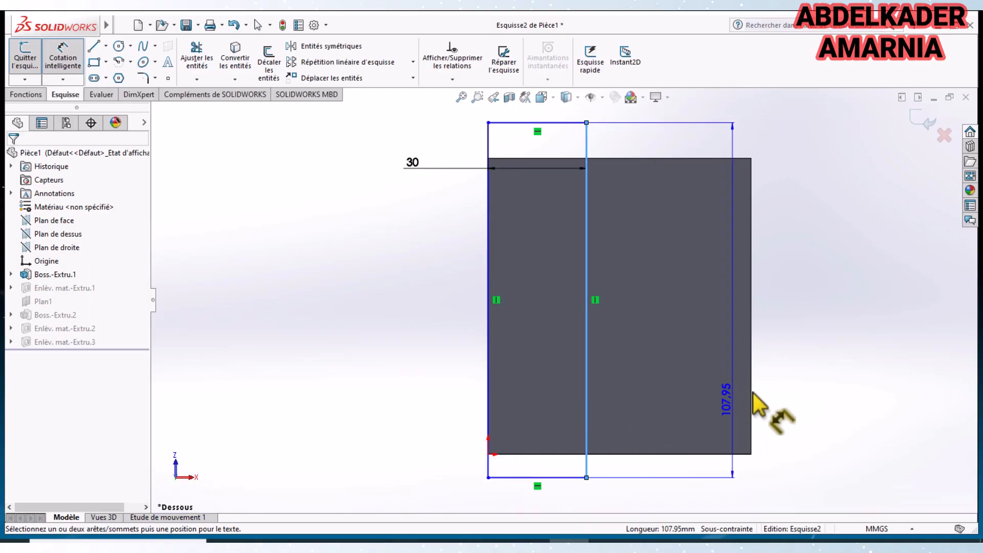
click(751, 390)
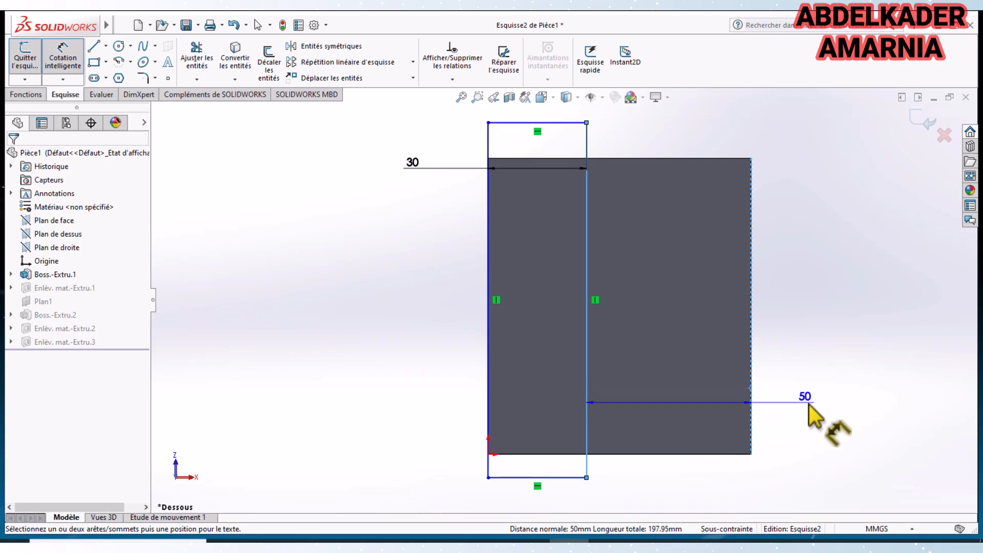
click(809, 404)
key(Escape)
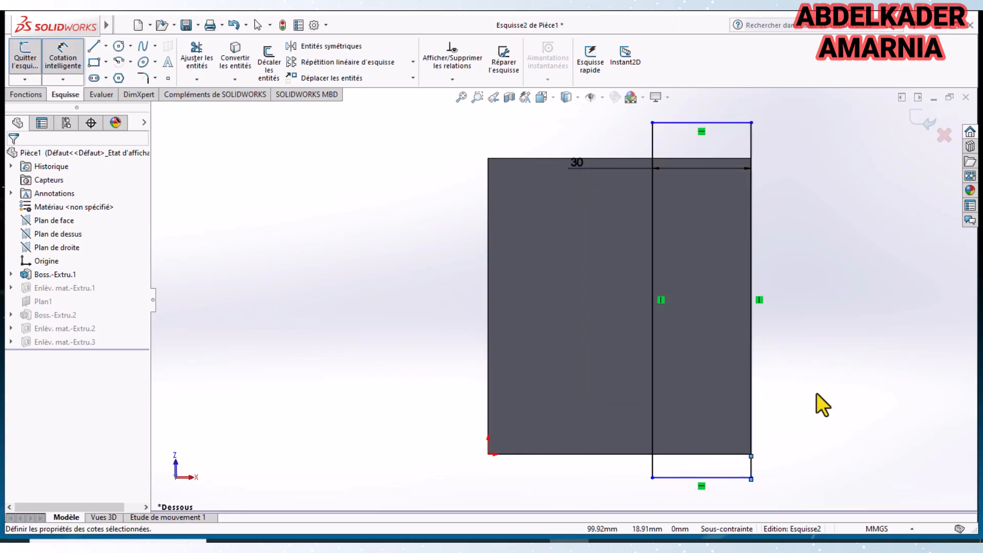
Exit the notch sketch and inspect the rebuilt notch under the front of the block.
middle_drag(816, 392, 658, 397)
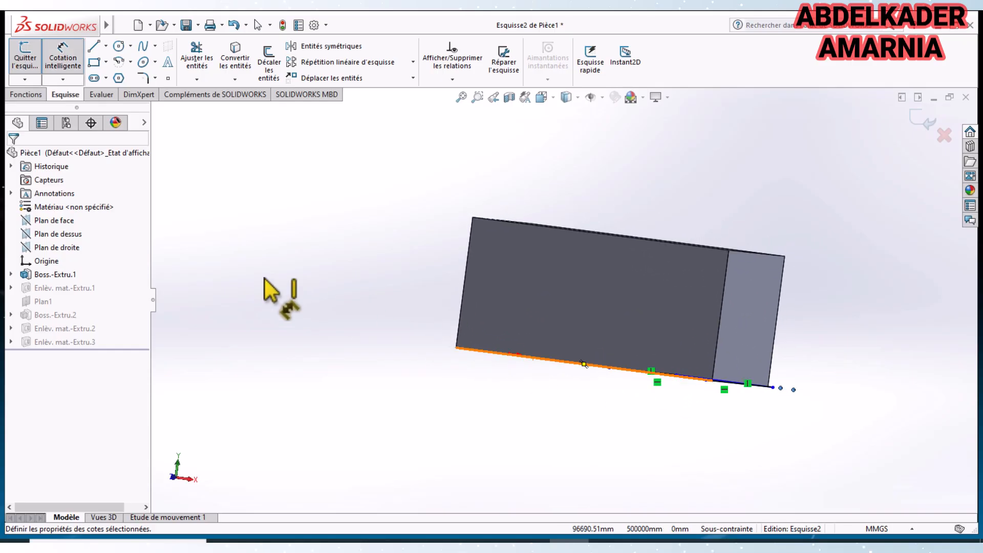
click(22, 65)
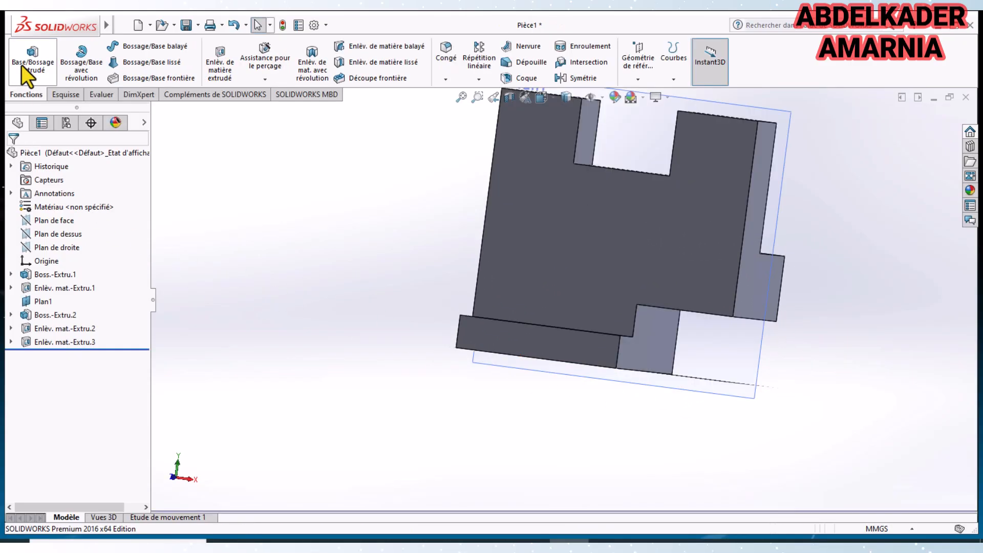
middle_drag(379, 318, 394, 425)
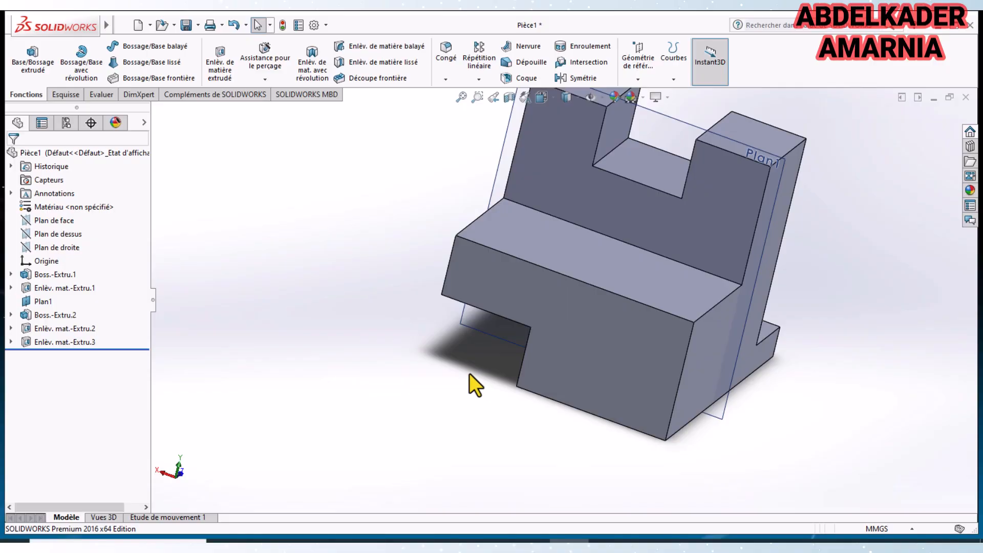
mouse_move(358, 356)
middle_down()
mouse_move(375, 378)
mouse_move(350, 362)
middle_up()
scroll(468, 272, up, 1)
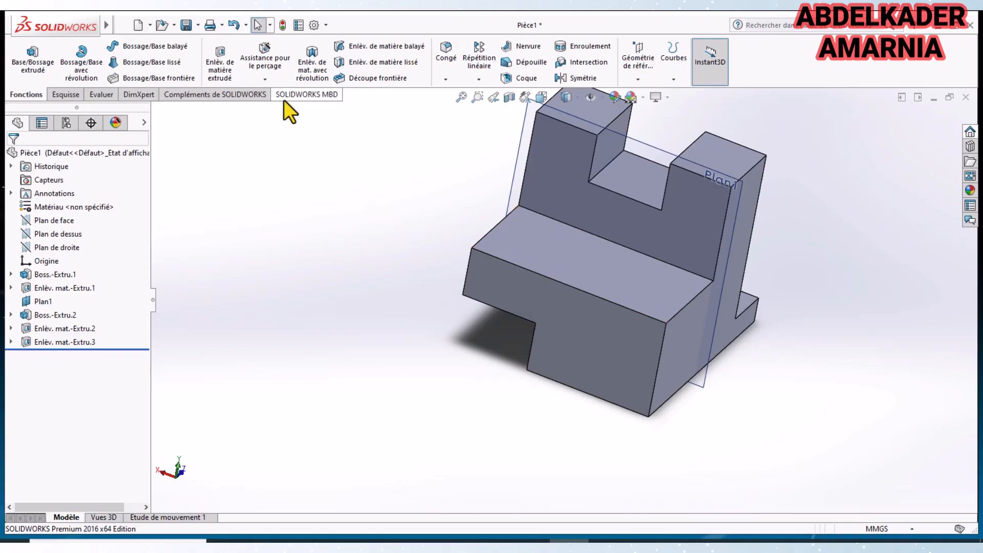
Start a Hole Wizard feature with the straight tapped hole type and set its standard to Ansi Metric.
click(260, 64)
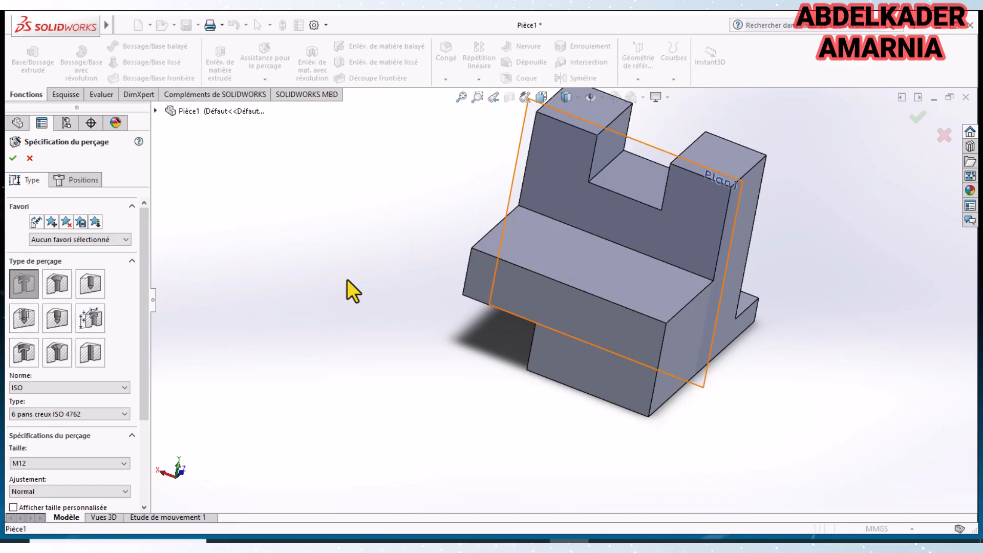
click(25, 318)
drag(144, 317, 136, 388)
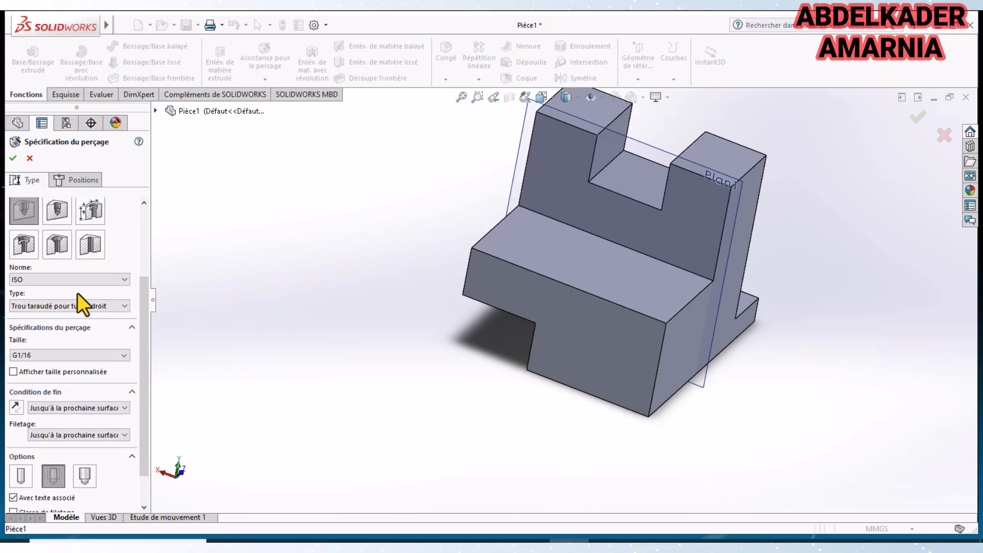
click(68, 281)
drag(125, 330, 130, 298)
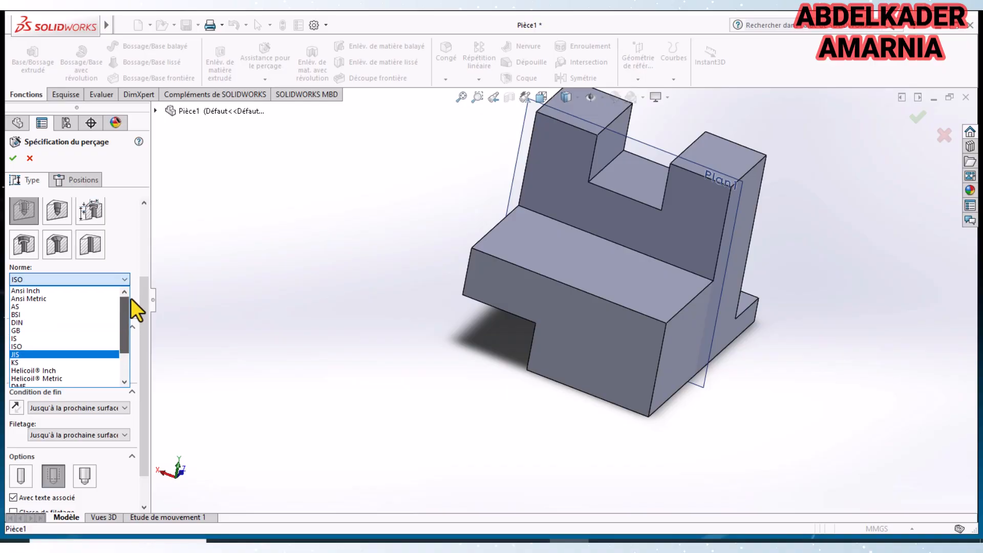
click(87, 298)
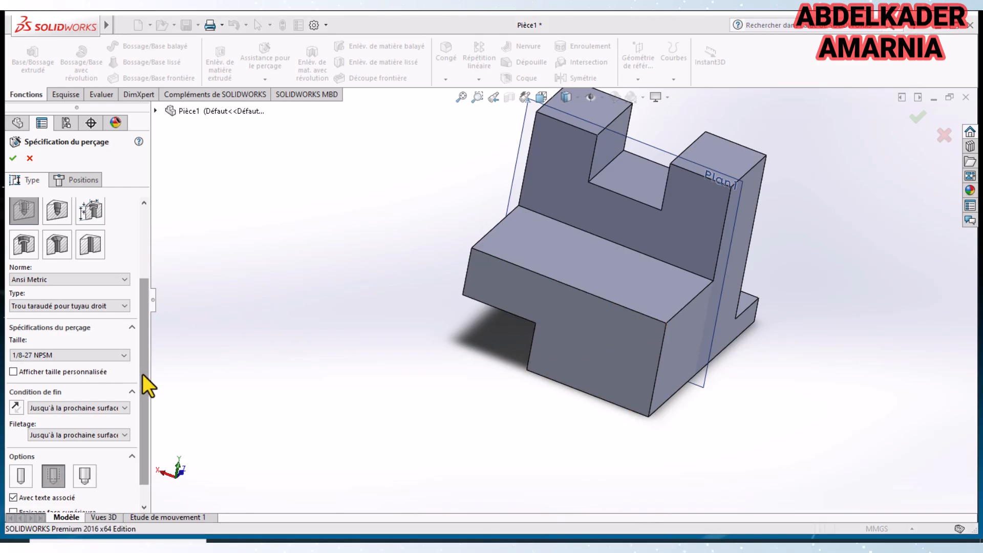
Check the thread callouts in the Paint reference drawing and browse the tapped hole sizes and types on offer in SOLIDWORKS.
scroll(146, 389, down, 2)
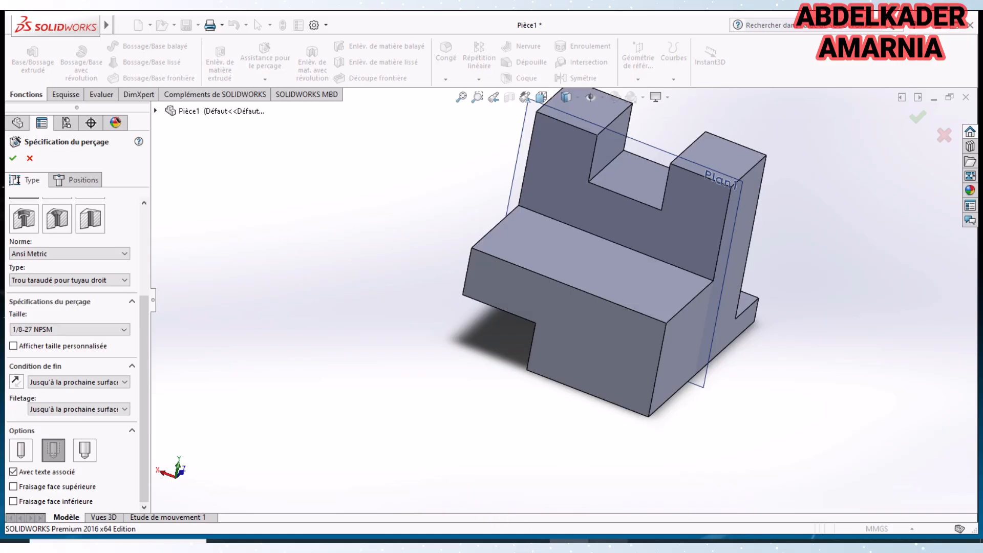
click(608, 541)
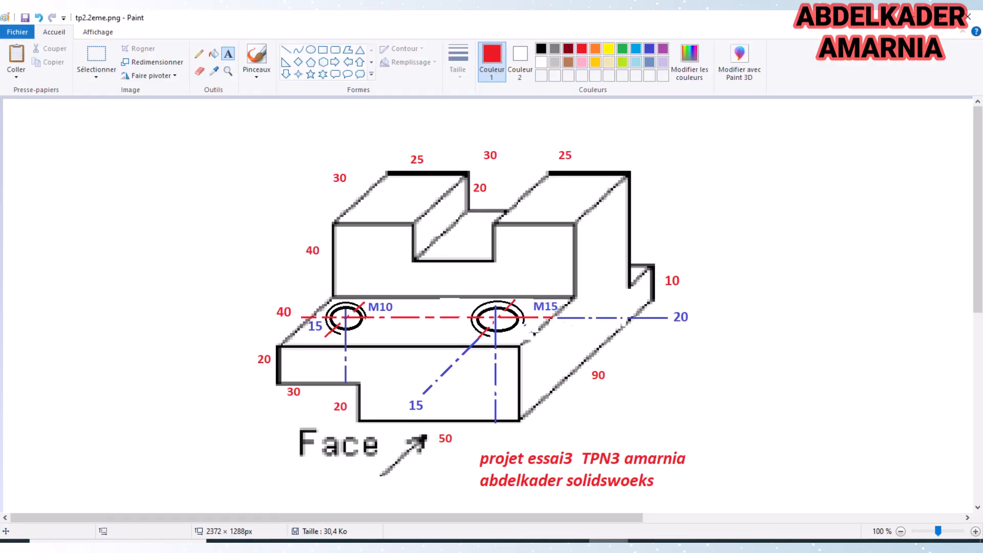
click(608, 540)
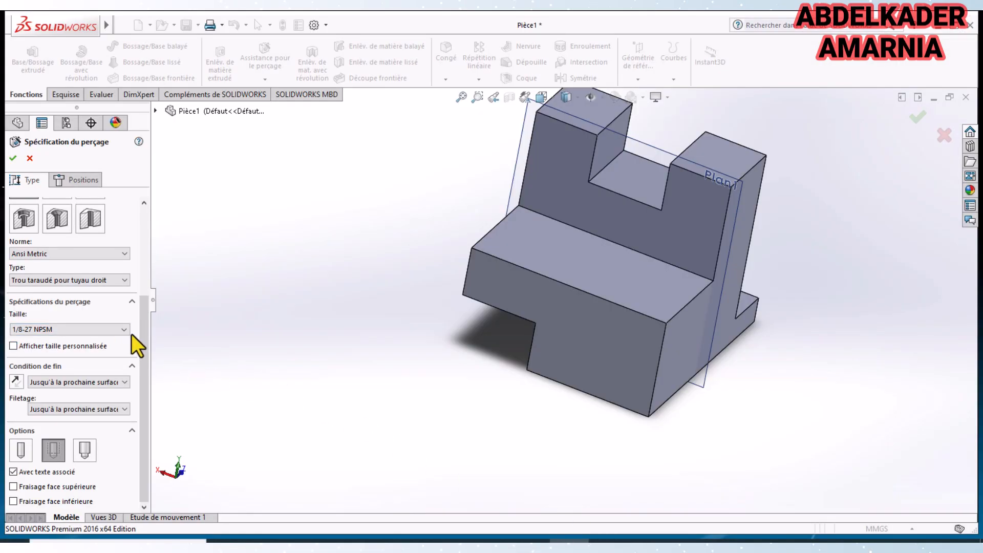
click(117, 330)
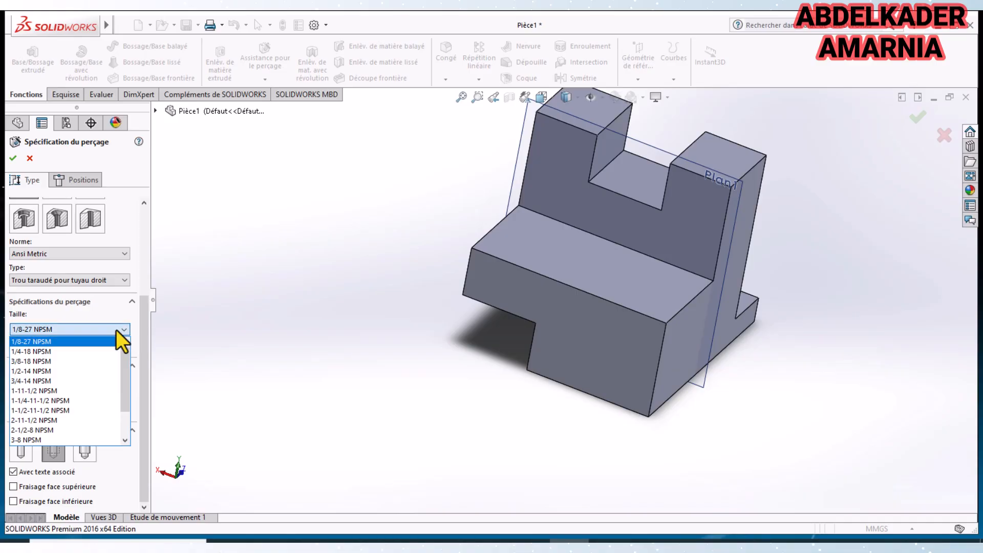
scroll(130, 382, down, 1)
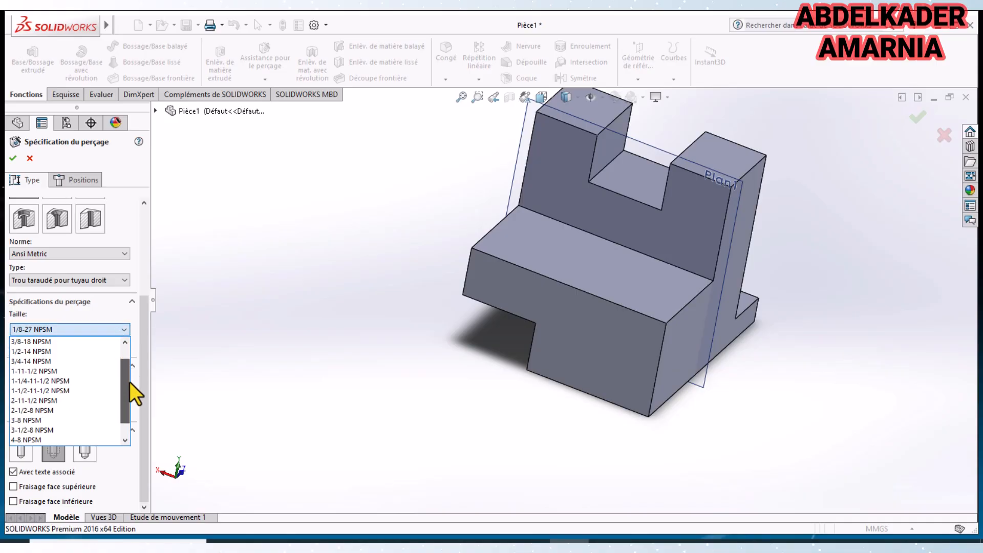
click(116, 284)
click(115, 281)
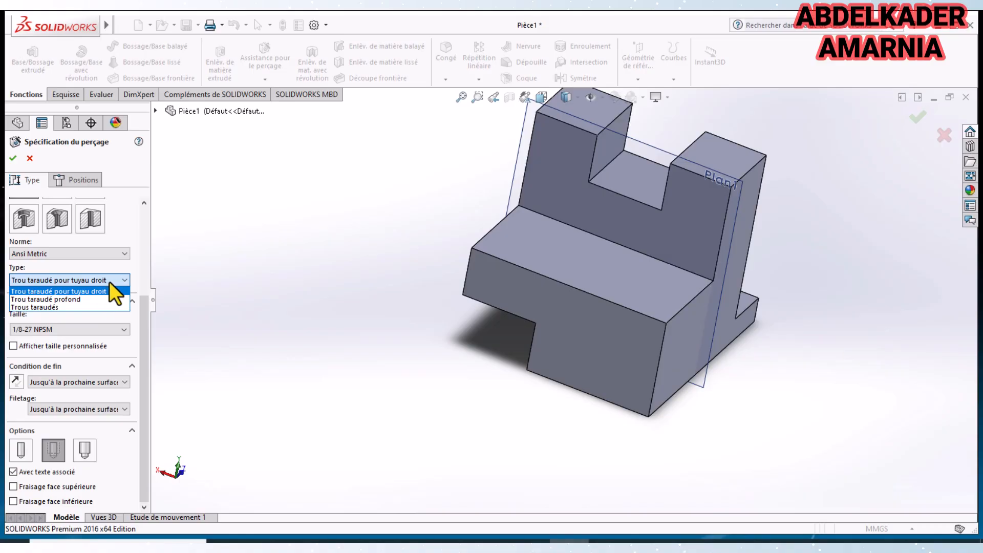
click(145, 342)
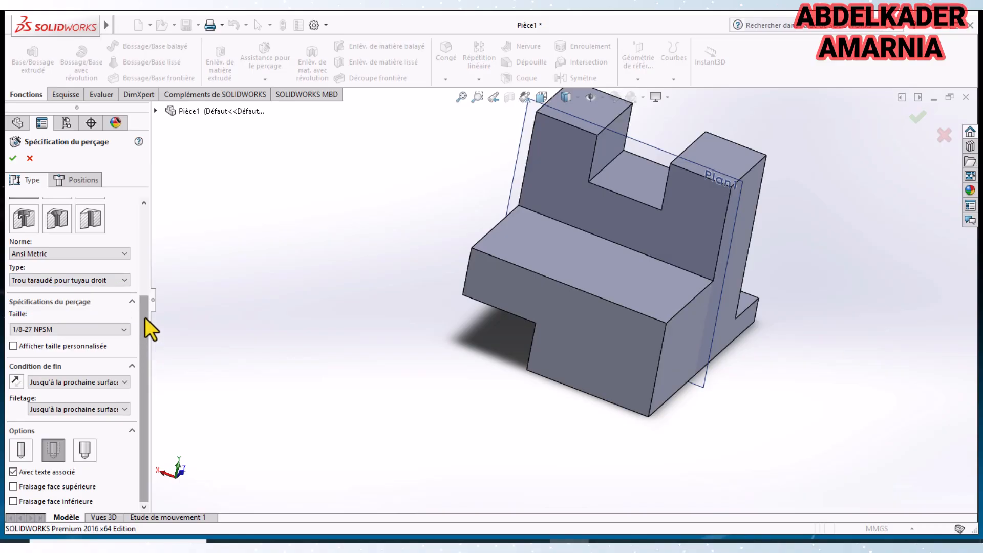
Set the hole type to Trous taraudés and its size to M14x2.0.
click(117, 279)
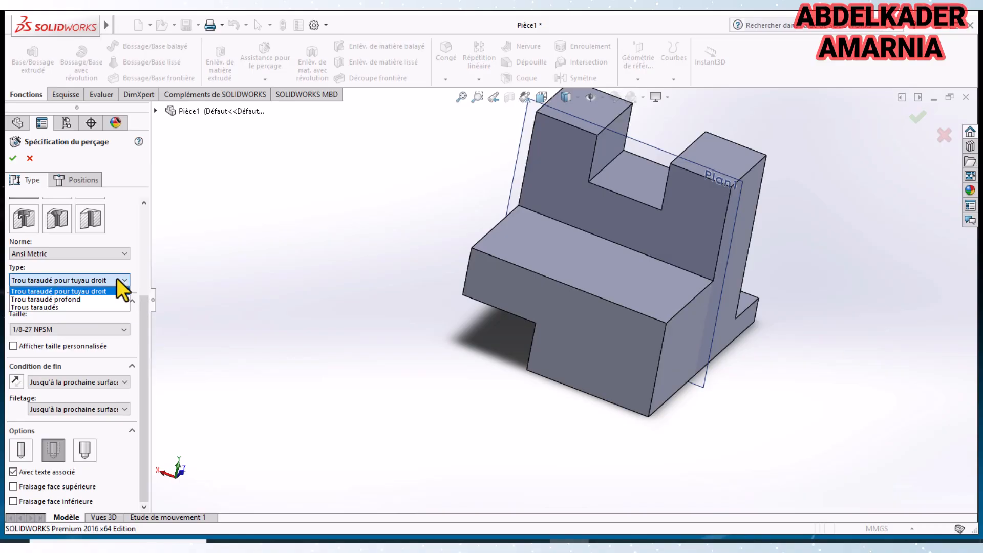
click(94, 307)
click(97, 332)
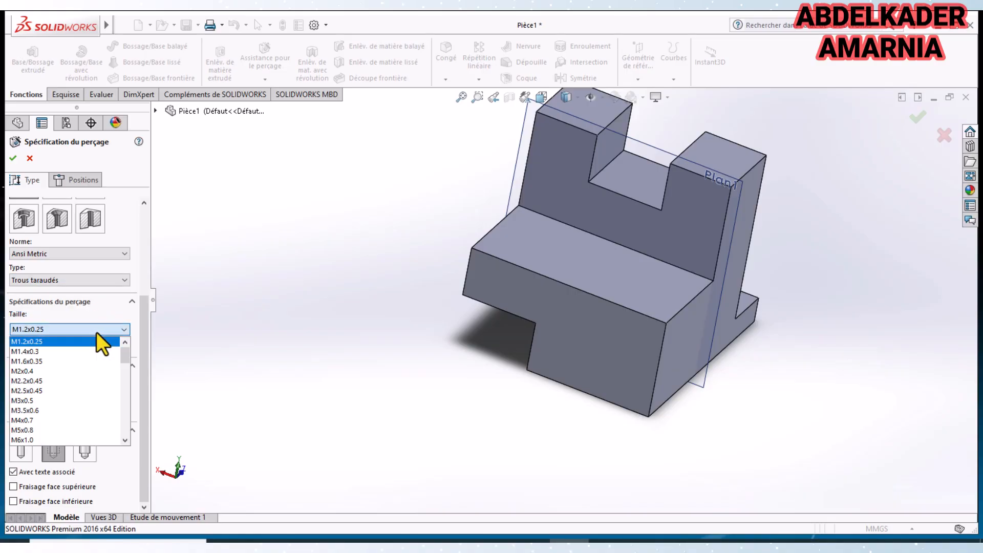
drag(122, 358, 123, 386)
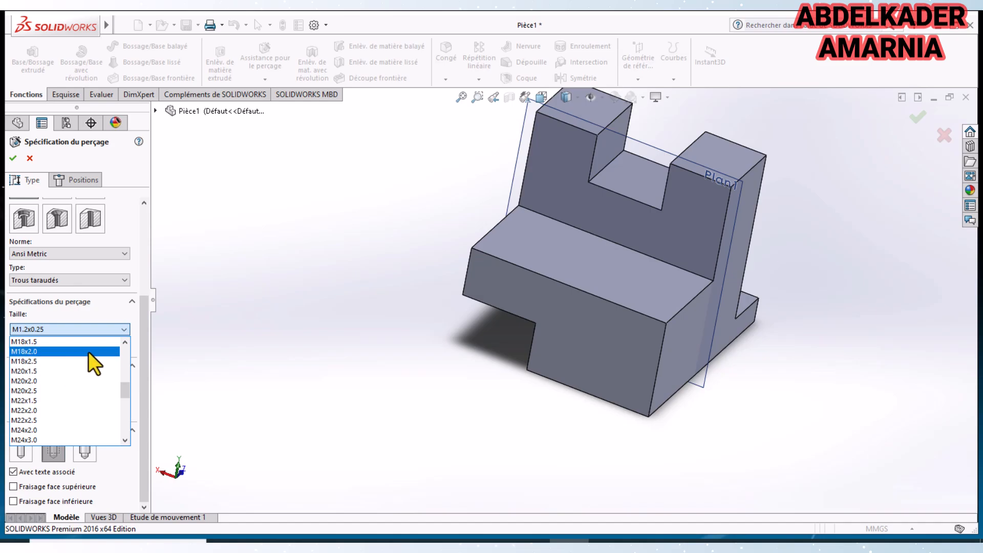
click(125, 341)
click(125, 342)
click(125, 341)
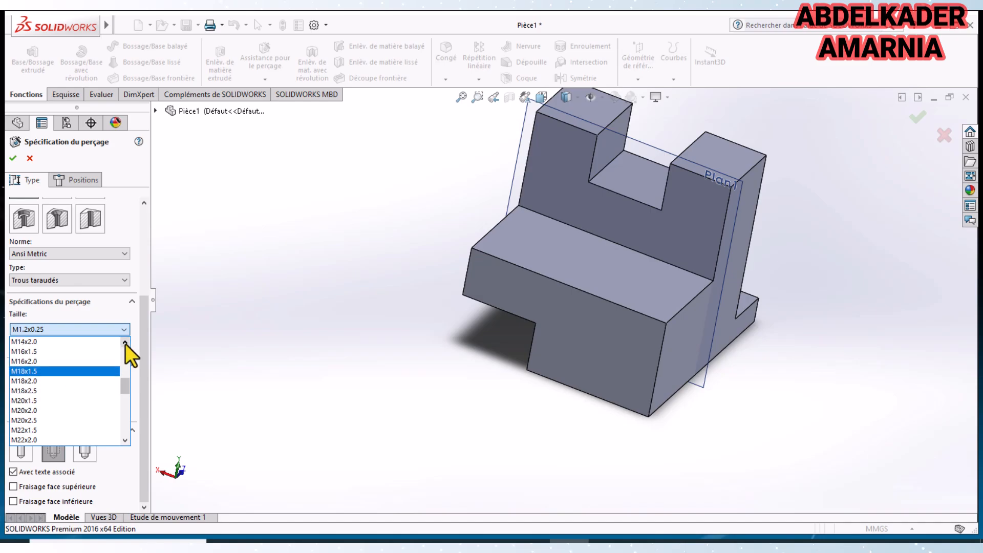
click(125, 341)
click(125, 341)
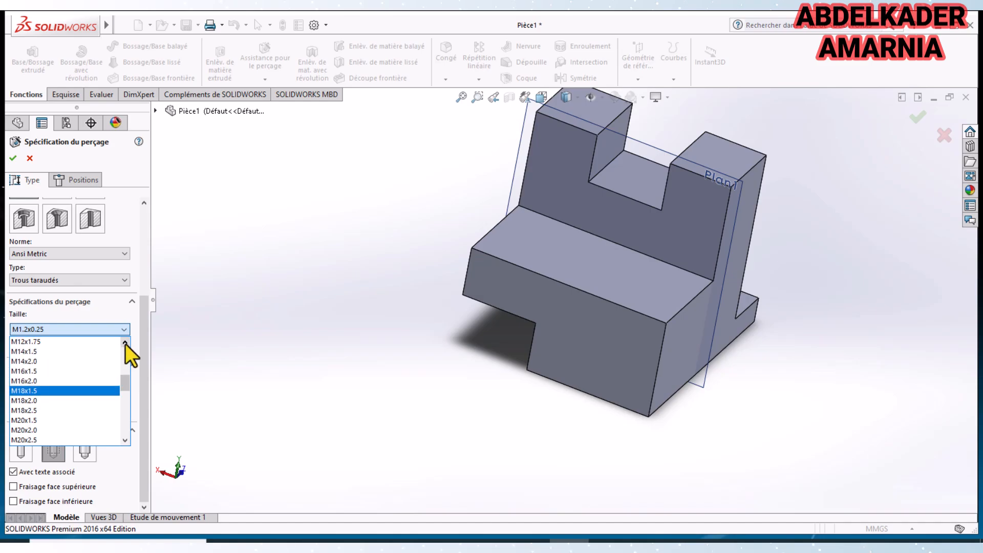
click(75, 362)
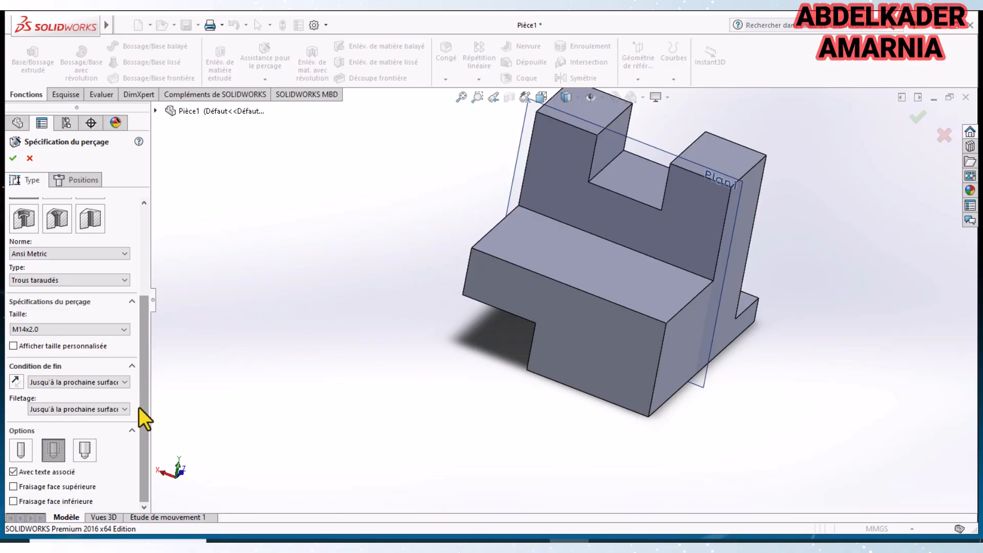
Place the tapped hole on the front ledge's top face, level with the short left edge's midpoint and about 15 mm from that edge.
click(78, 184)
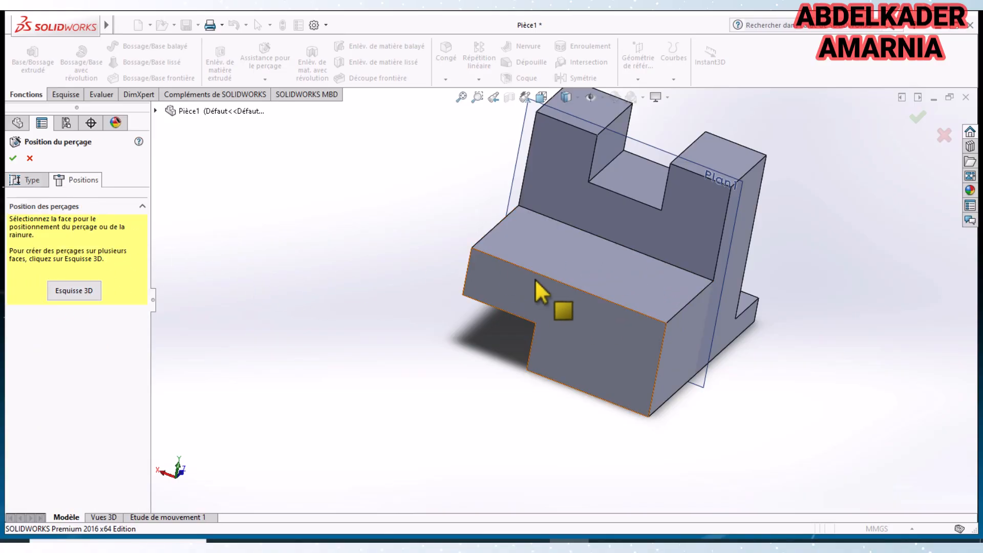
click(641, 284)
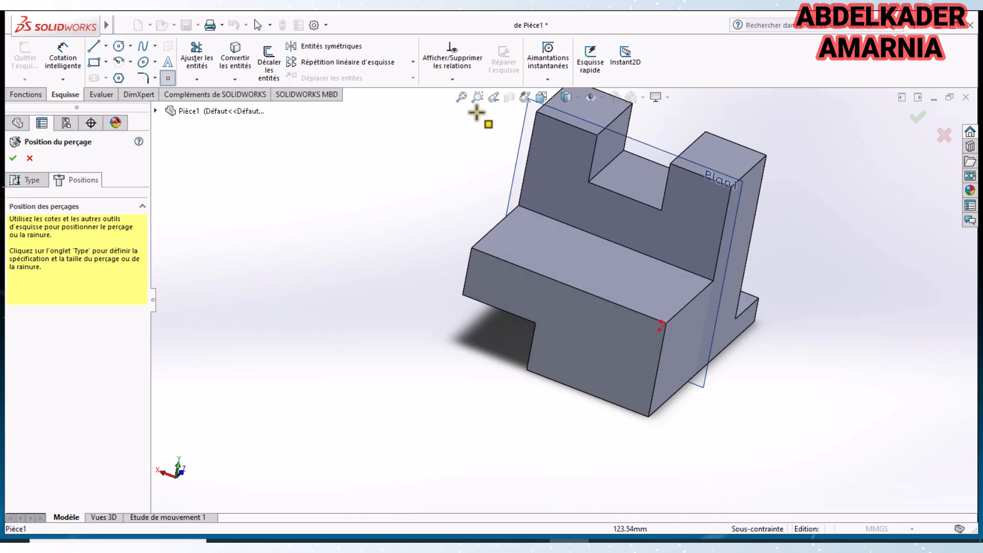
click(541, 97)
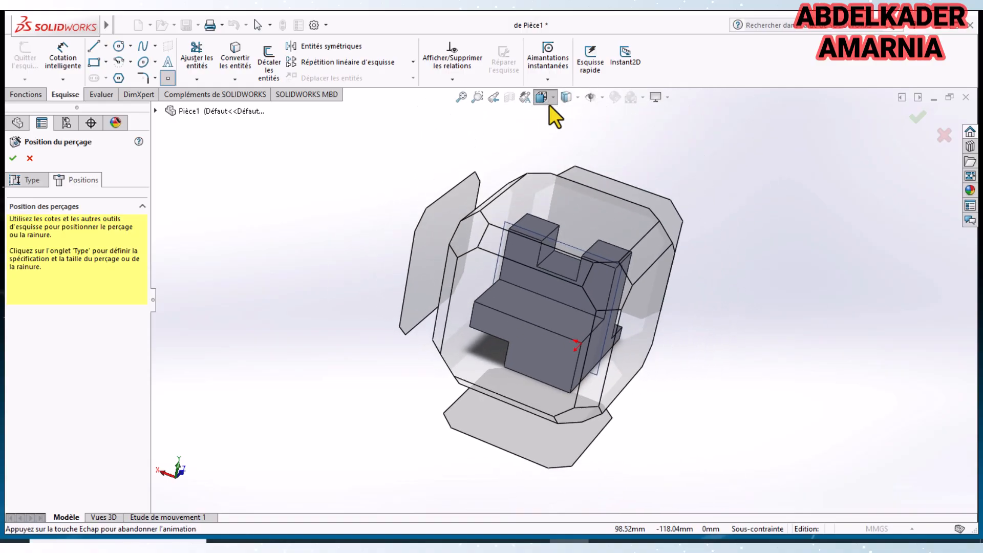
click(600, 180)
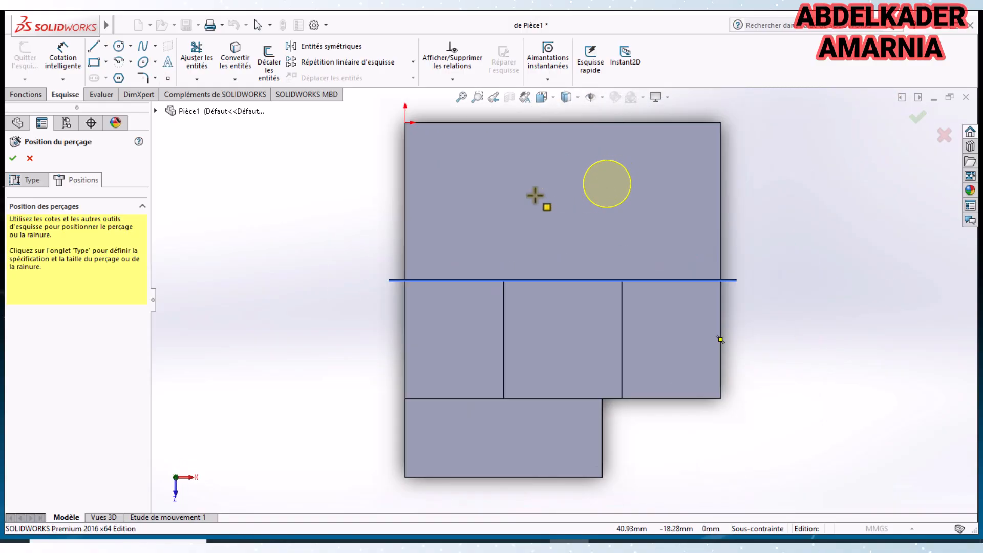
click(406, 203)
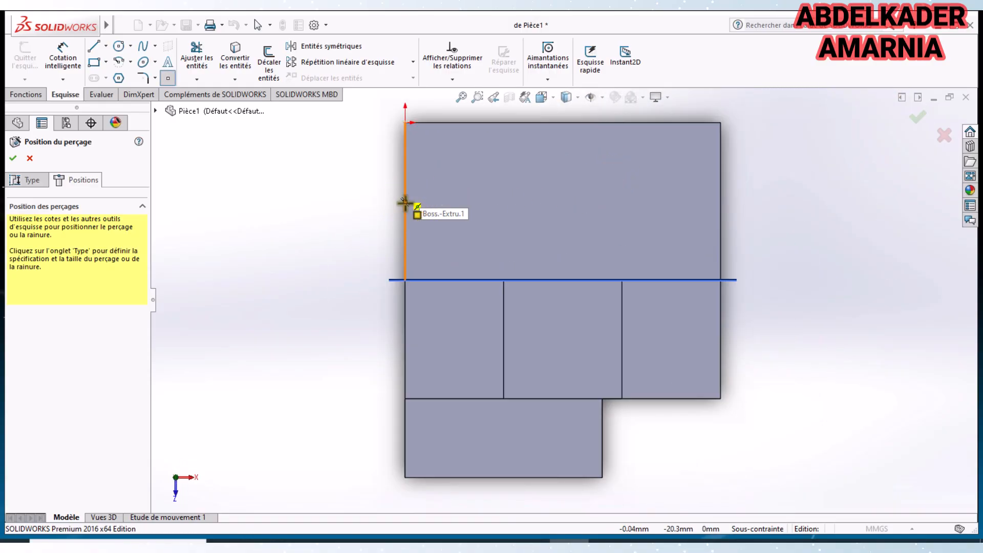
click(405, 203)
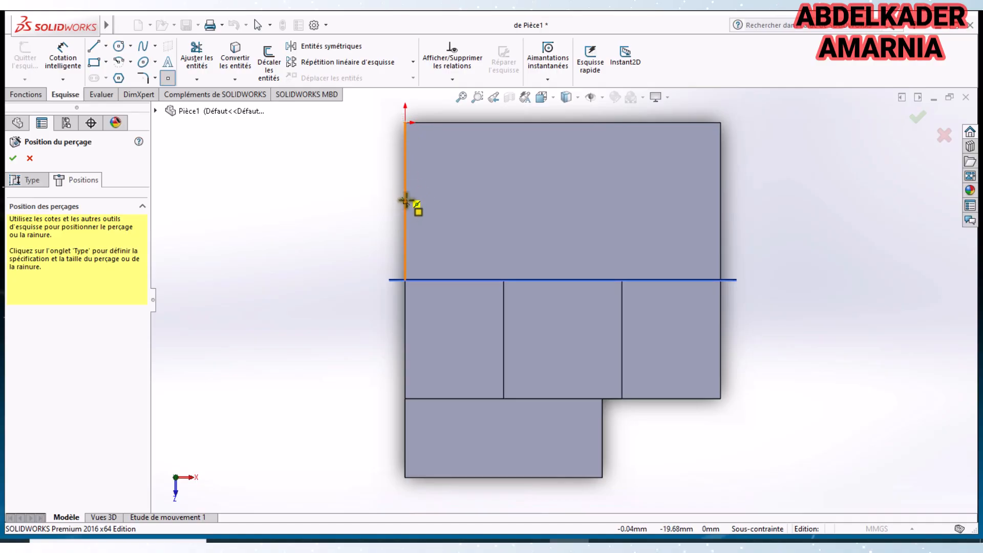
drag(405, 202, 463, 202)
Dimension the tapped hole's centre 15 mm from the short left edge of the ledge's top face.
click(62, 58)
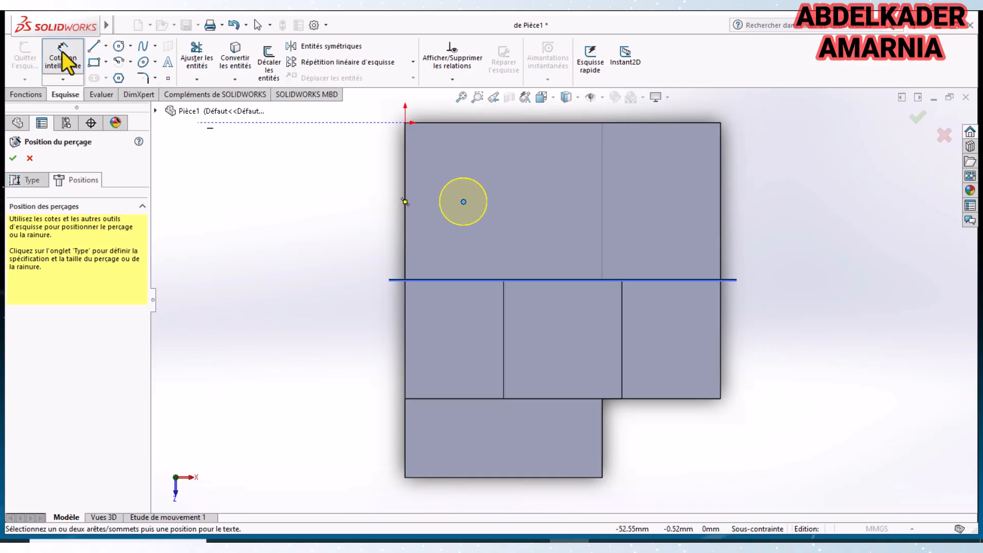
click(463, 202)
click(405, 211)
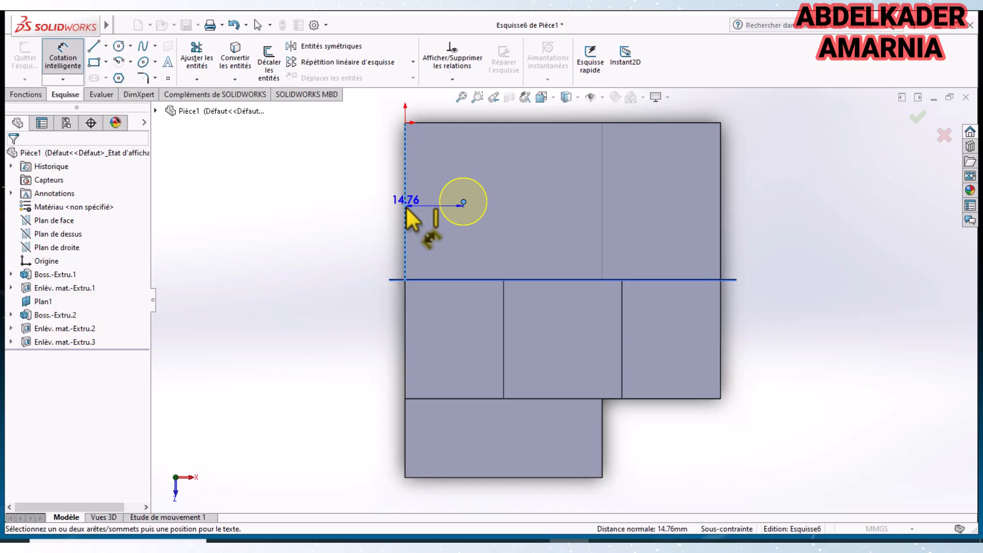
click(354, 208)
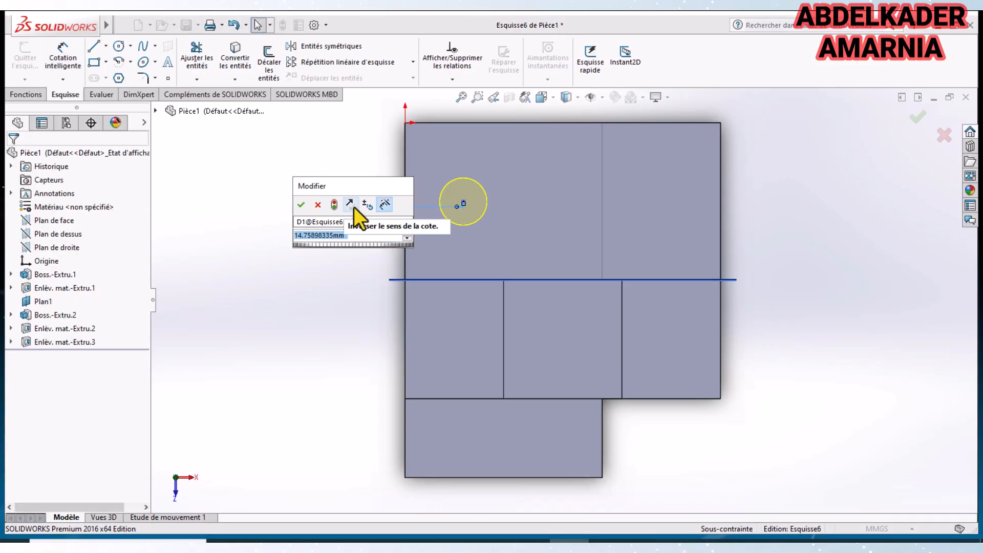
text(15)
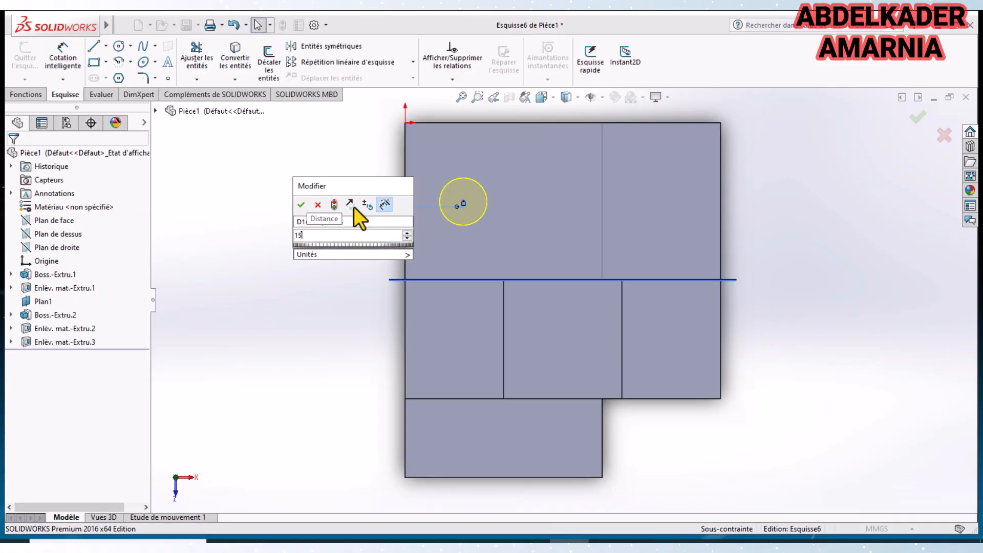
key(Return)
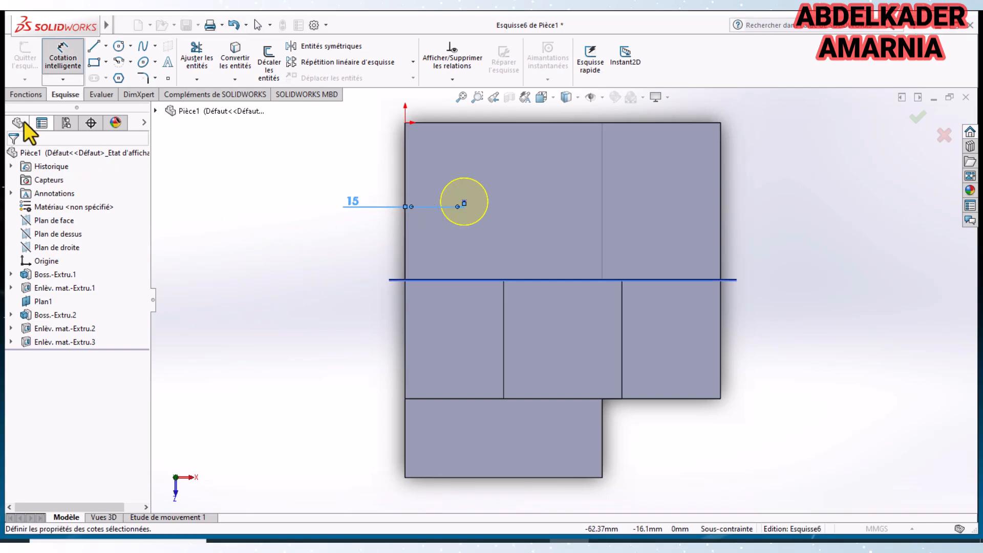
click(63, 63)
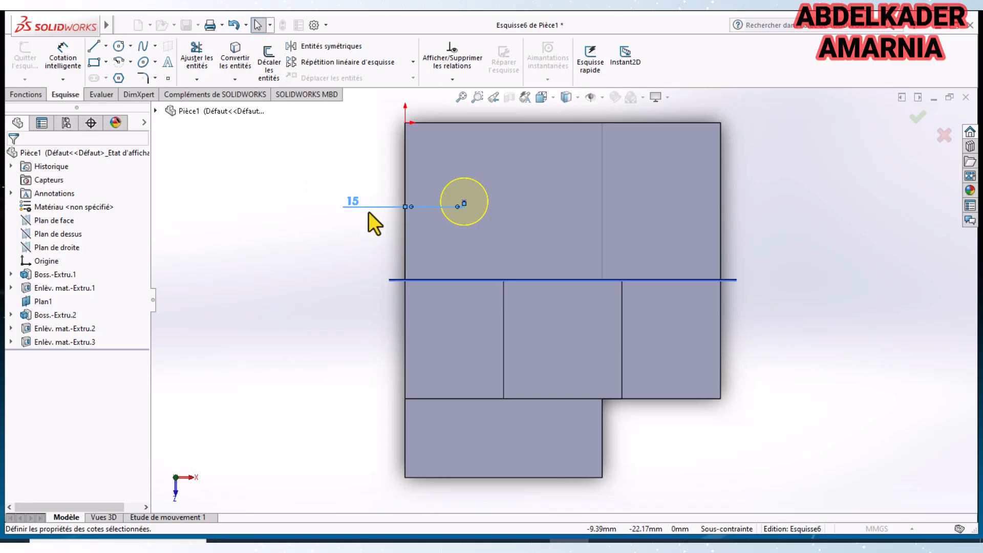
Accept the hole position and complete the M14x2.0 tapped hole.
middle_drag(369, 210, 346, 199)
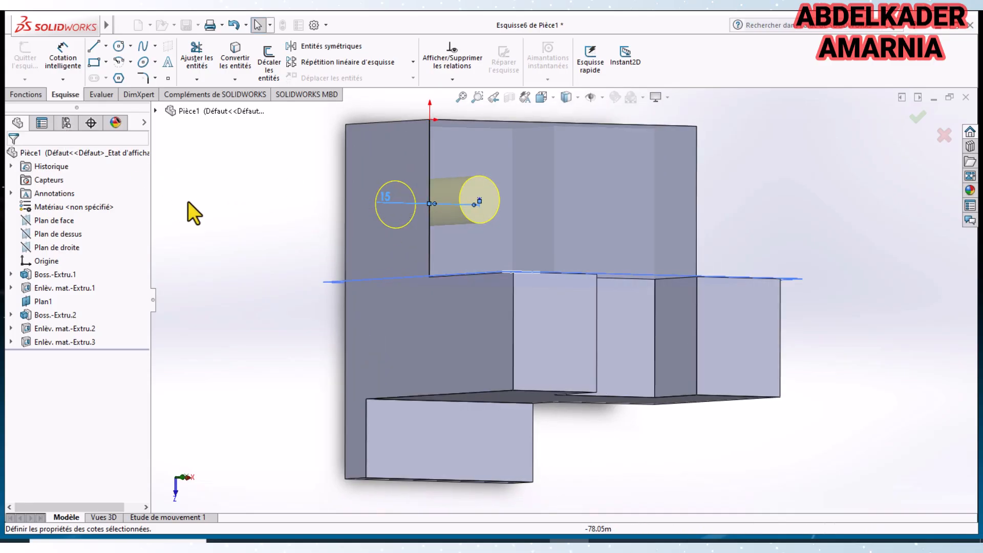
click(22, 95)
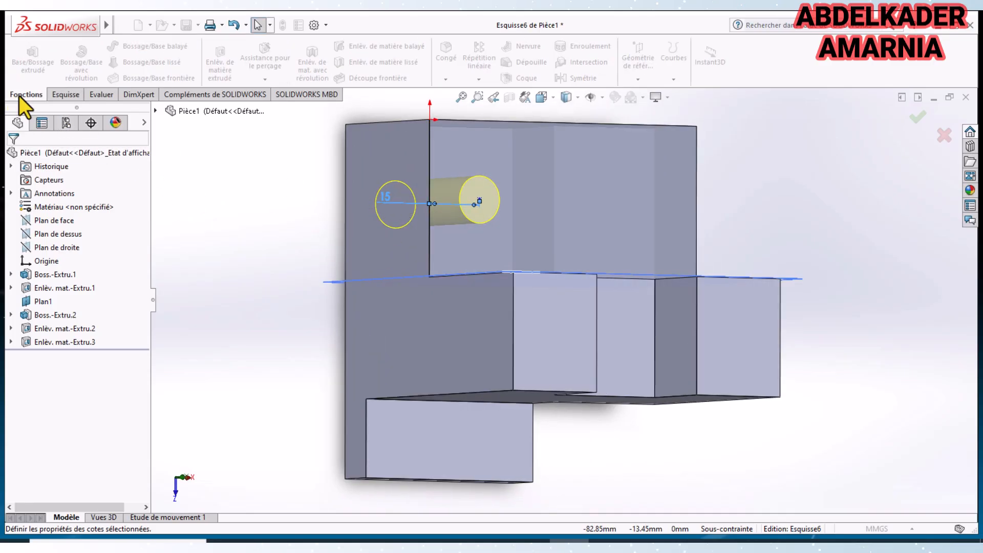
click(39, 124)
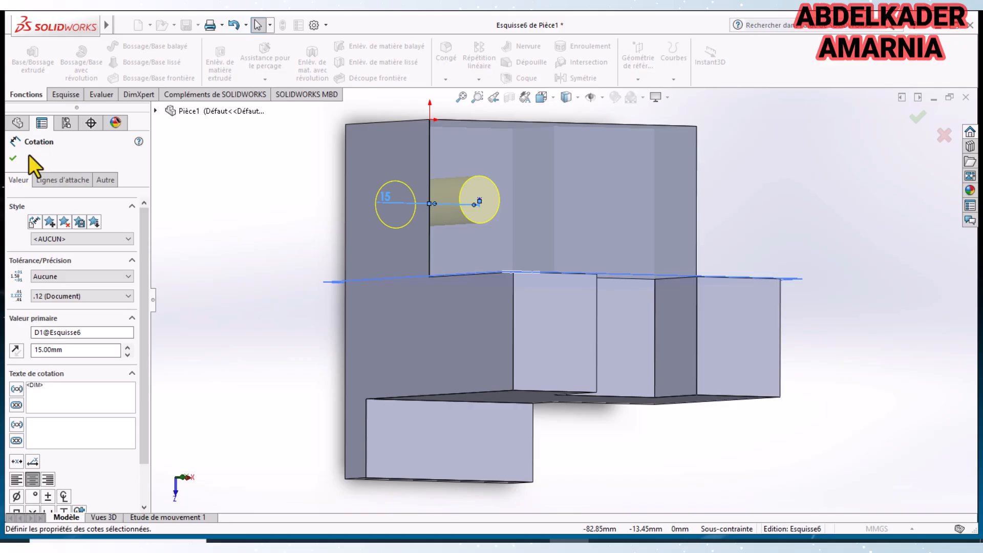
click(13, 158)
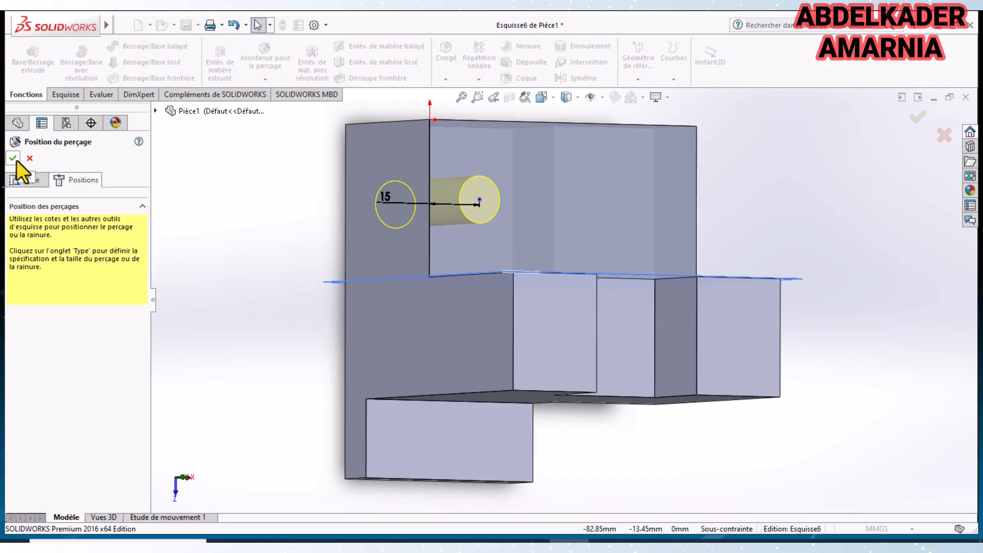
click(13, 158)
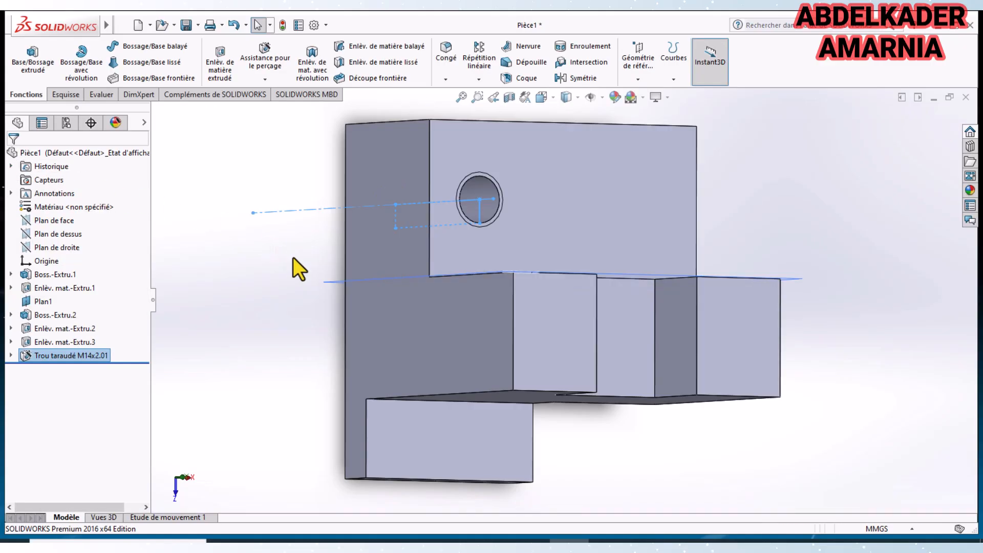
Start a second Hole Wizard tapped hole and check the thread callouts in the Paint reference drawing.
middle_drag(293, 257, 477, 379)
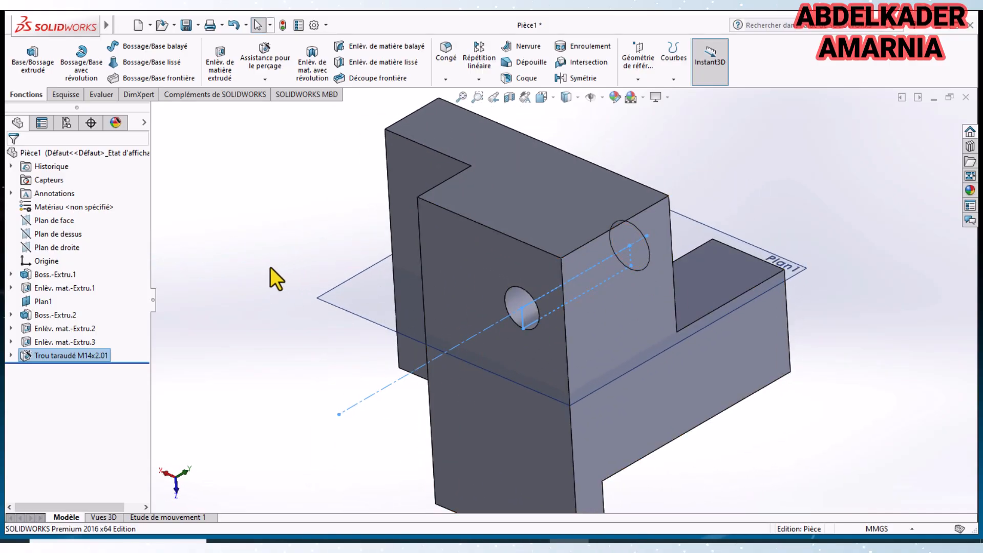
middle_drag(271, 266, 253, 350)
middle_drag(262, 238, 353, 229)
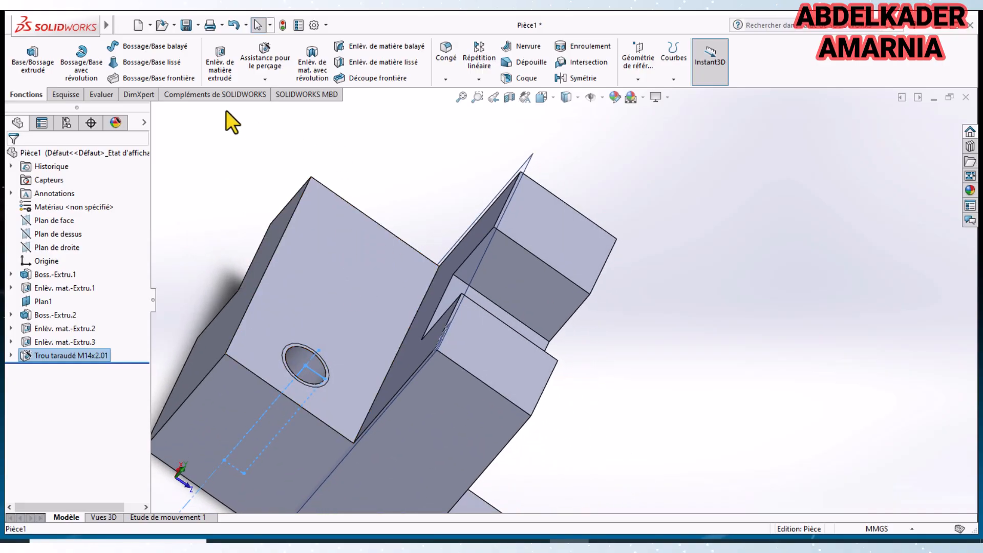
click(266, 62)
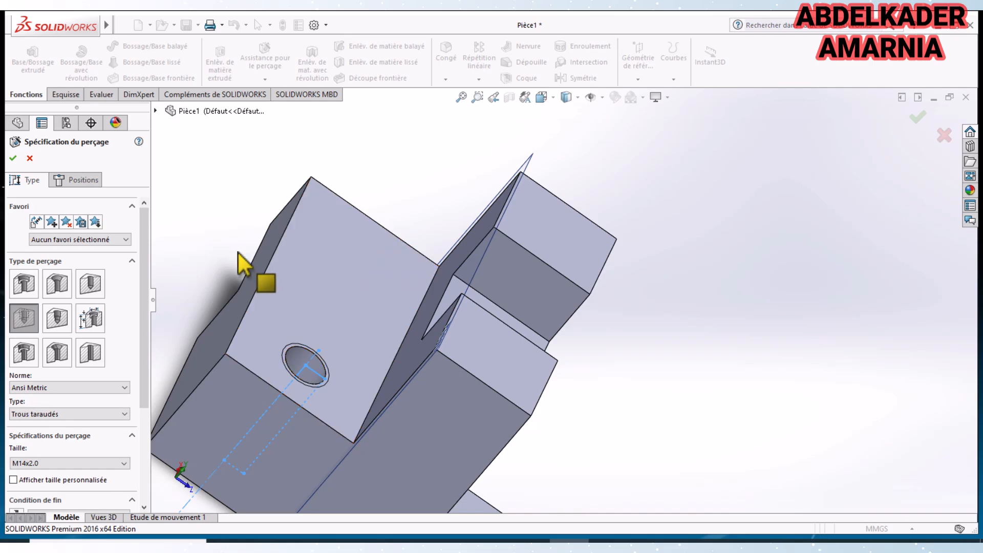
drag(145, 269, 147, 397)
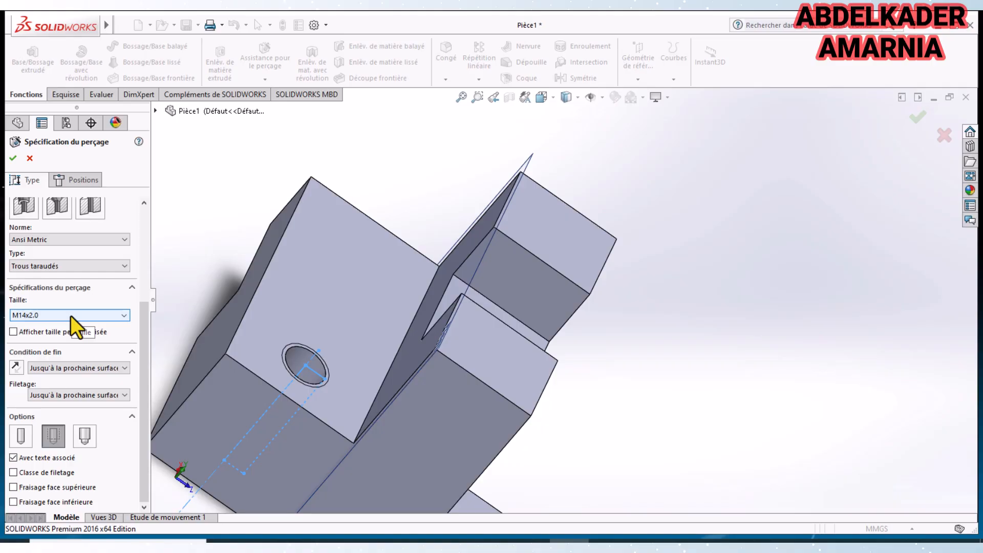
click(608, 540)
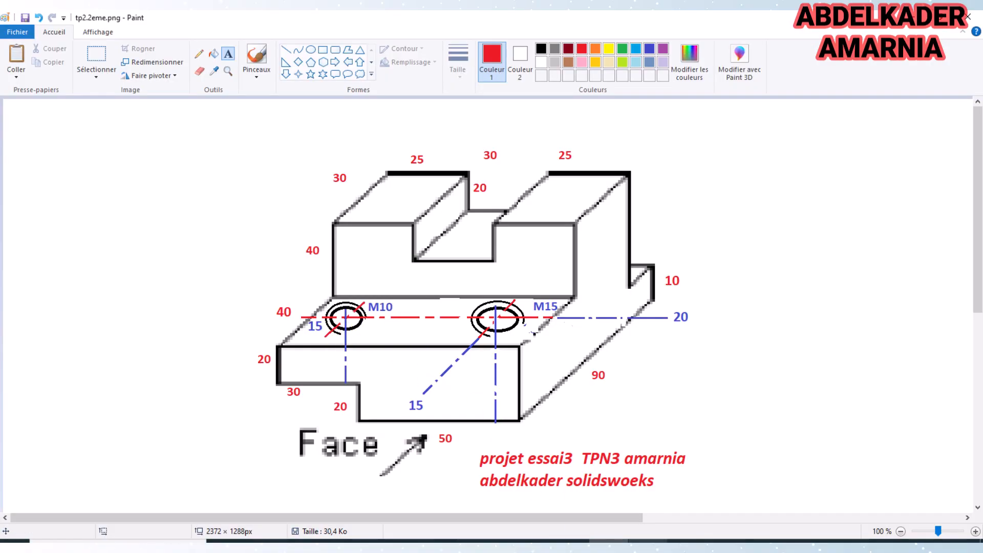
click(608, 540)
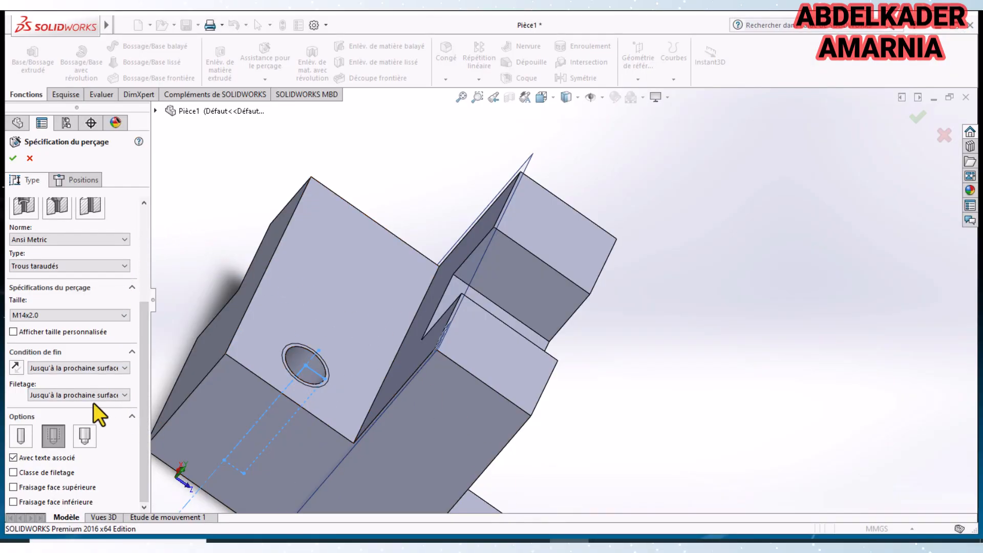
Set the second tapped hole's size to M10x1.25.
click(102, 314)
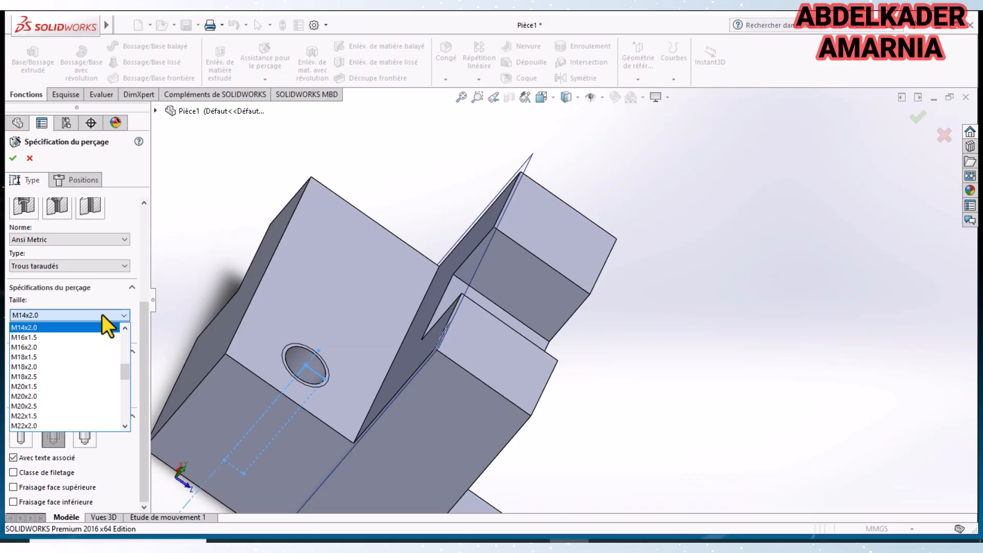
click(128, 331)
click(127, 331)
click(128, 331)
click(127, 331)
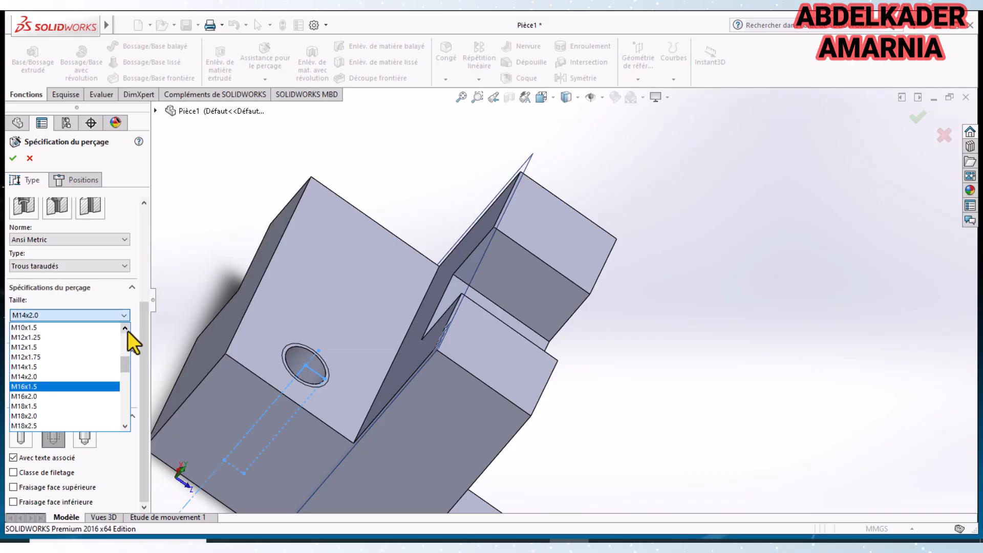
click(127, 331)
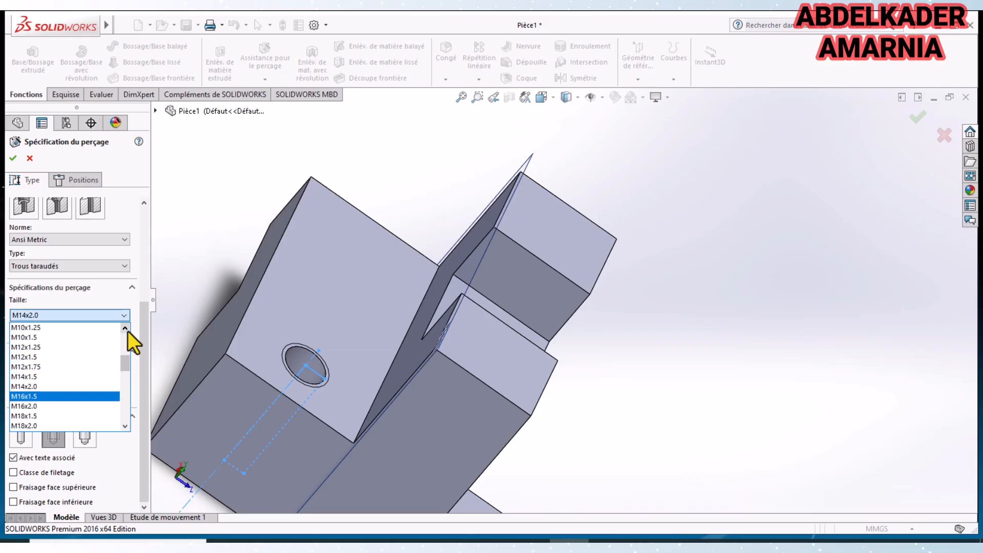
click(91, 332)
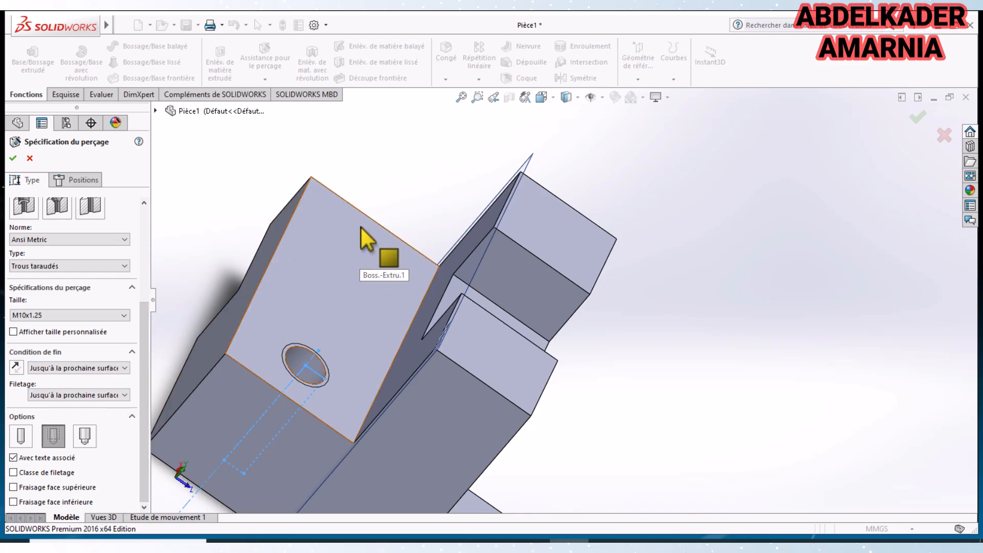
Place the second hole on the ledge's top face, level with the short right edge's midpoint and about 13 mm from that edge.
click(76, 184)
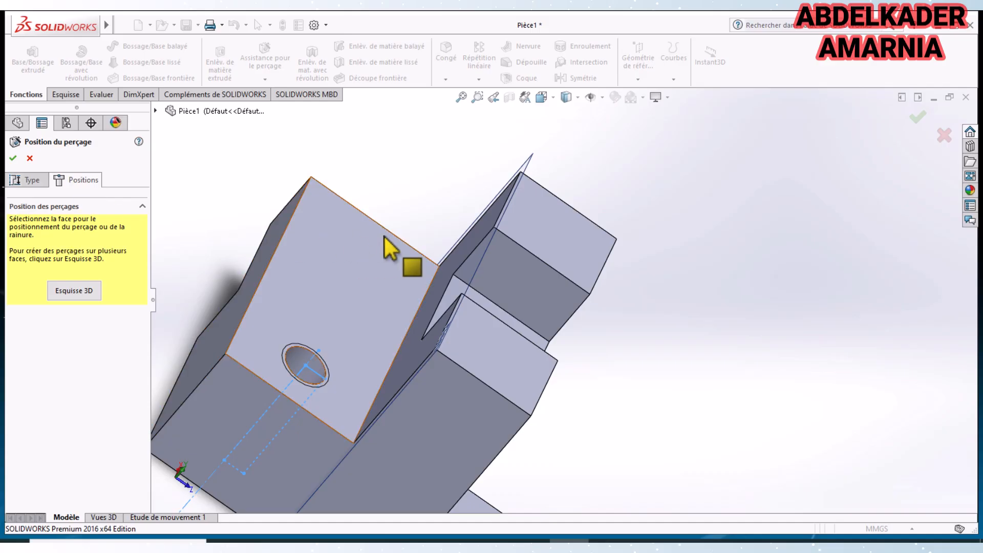
click(372, 253)
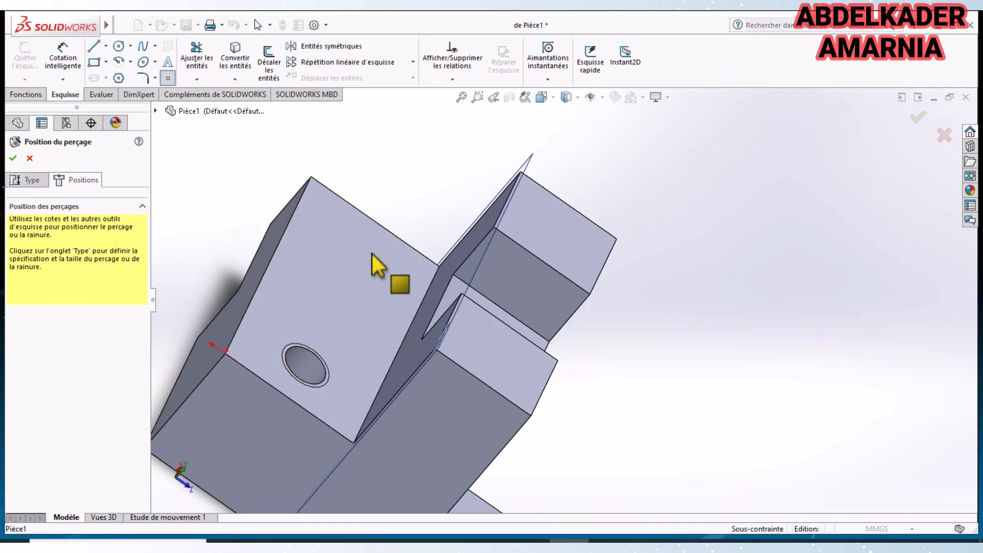
click(552, 100)
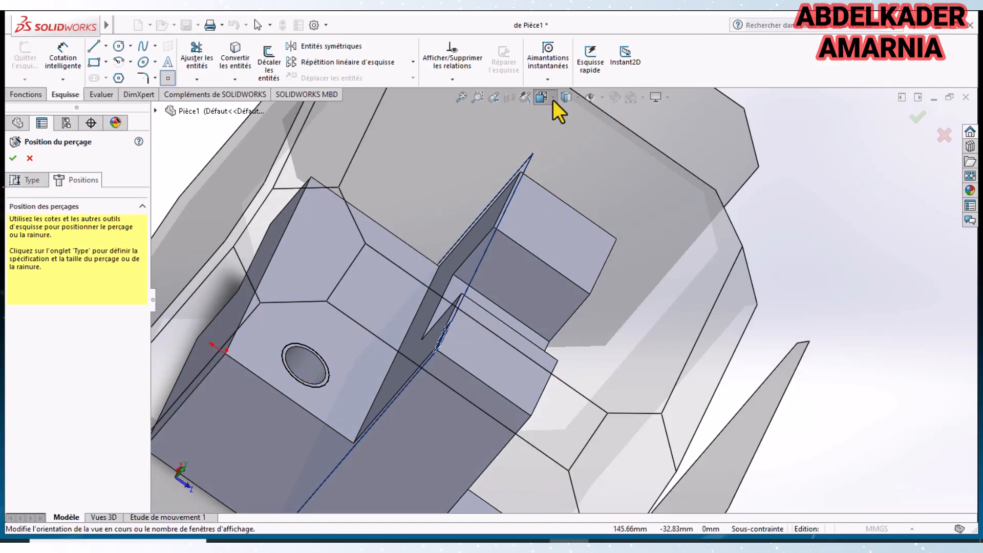
click(609, 165)
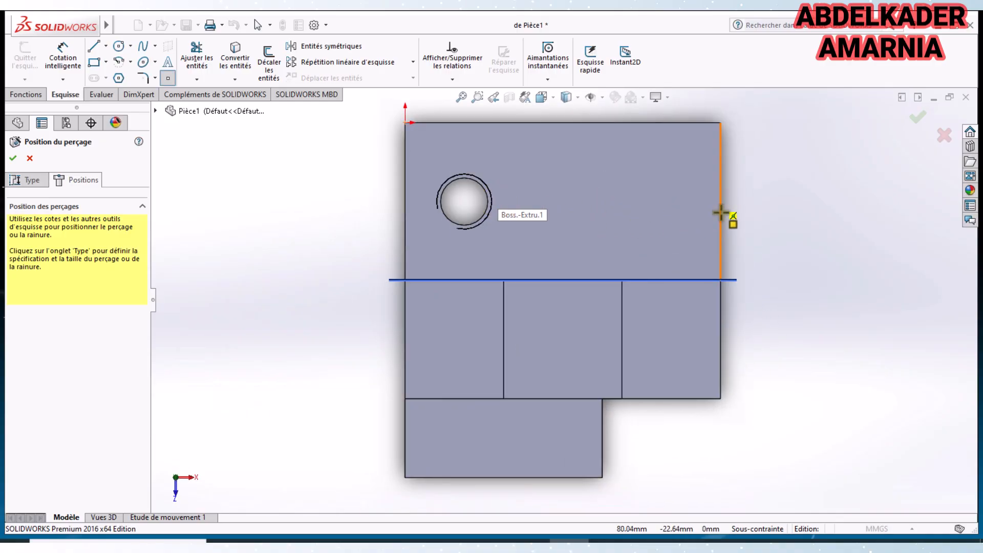
scroll(713, 210, down, 3)
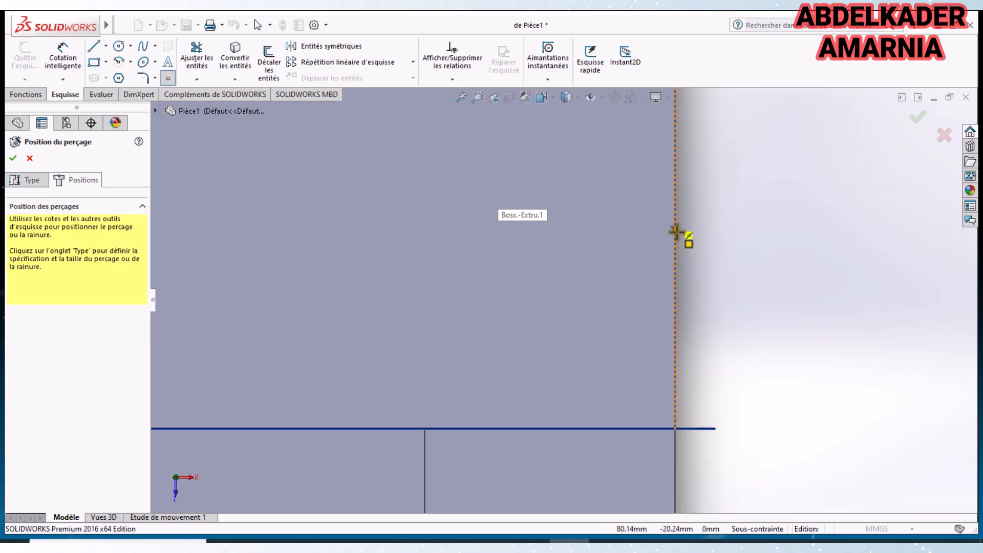
click(670, 232)
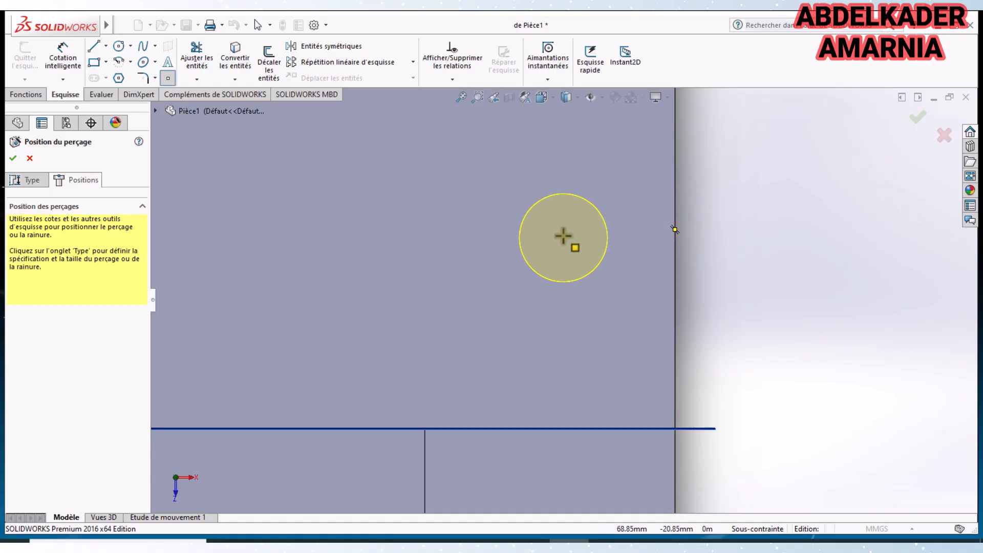
click(545, 230)
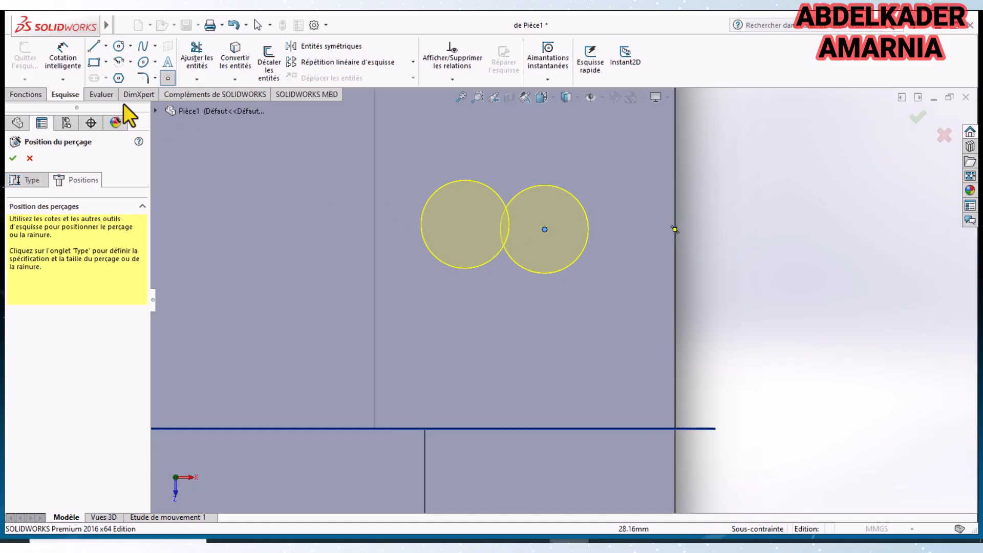
Dimension the second hole's centre 15 mm from the short right edge of the ledge's top face.
click(63, 59)
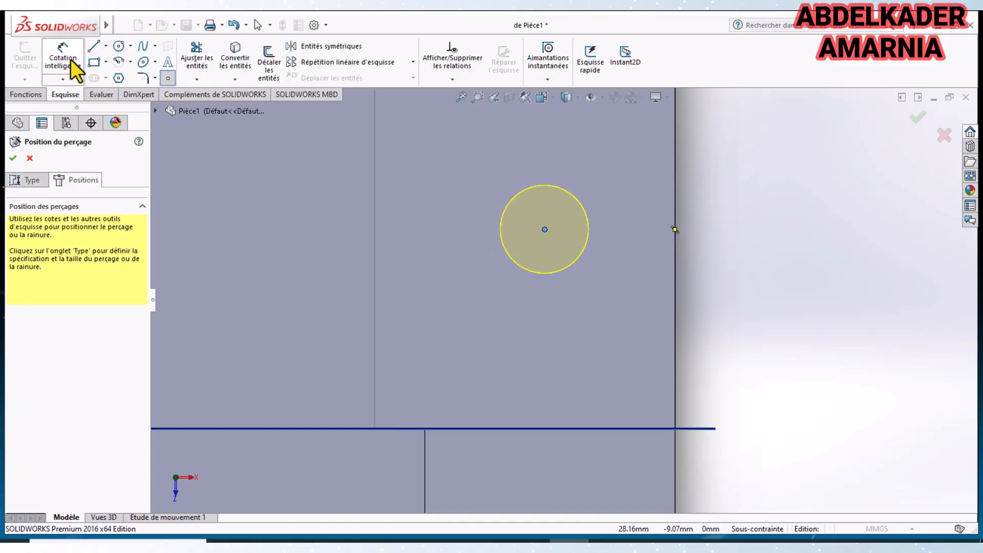
click(546, 230)
click(675, 241)
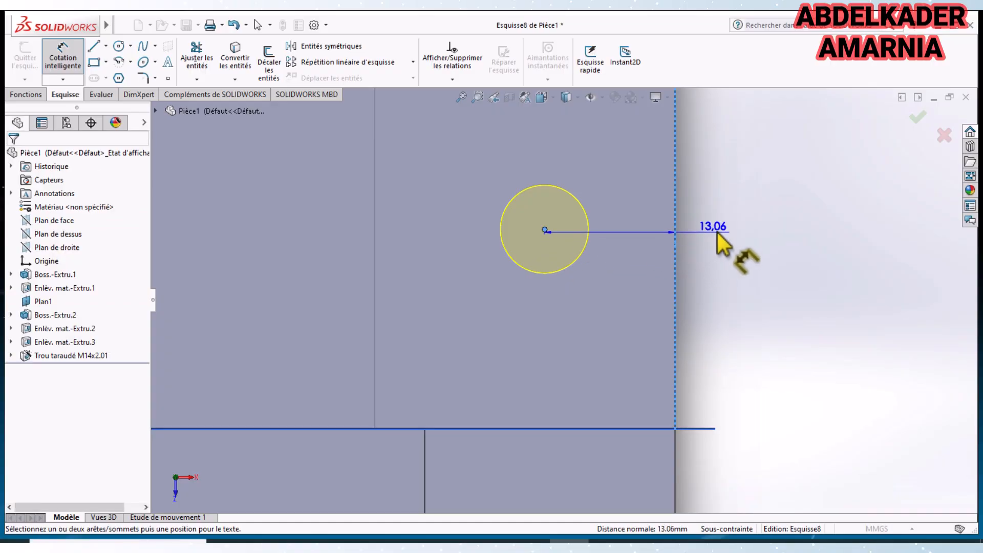
click(727, 242)
text(15)
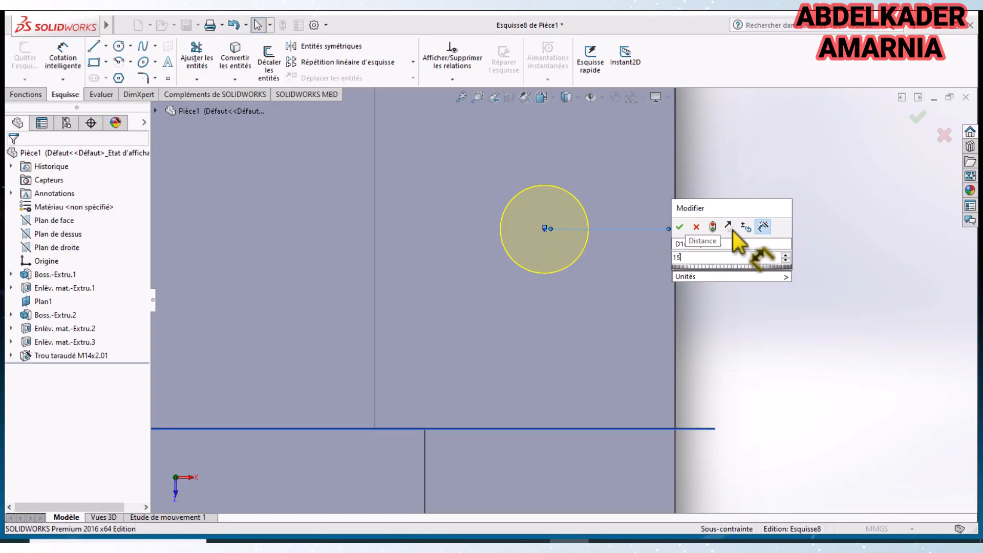
key(Return)
key(z)
key(z)
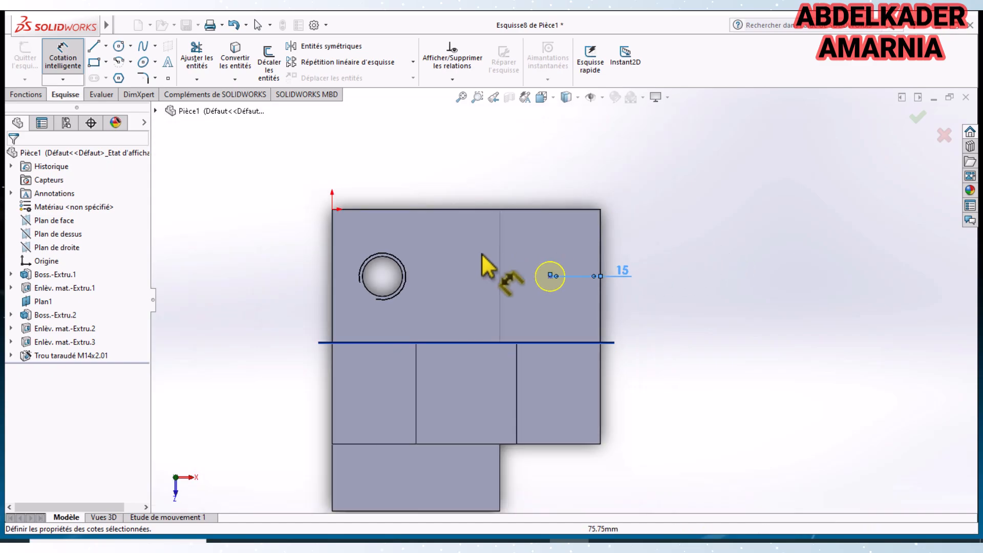
click(63, 55)
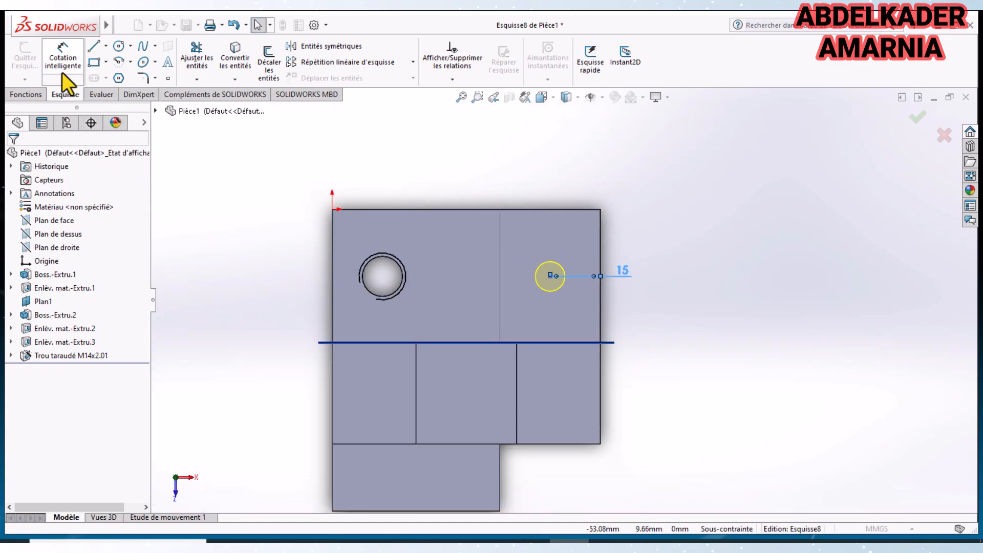
Finish the position dimension and create the second tapped hole, M10x1.25, on the ledge's top face.
click(26, 94)
mouse_move(303, 265)
middle_down()
mouse_move(333, 252)
mouse_move(345, 202)
mouse_move(333, 197)
middle_up()
click(42, 124)
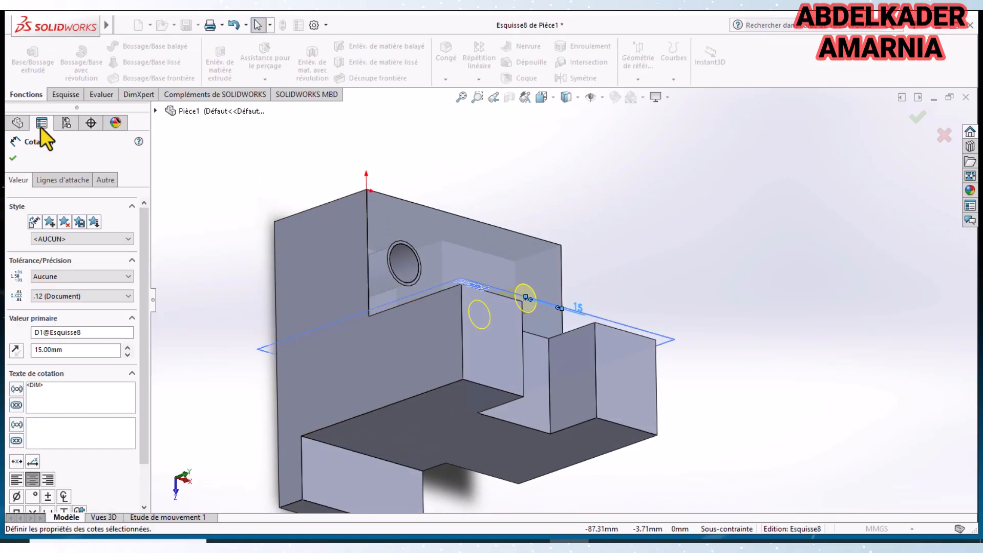
click(13, 161)
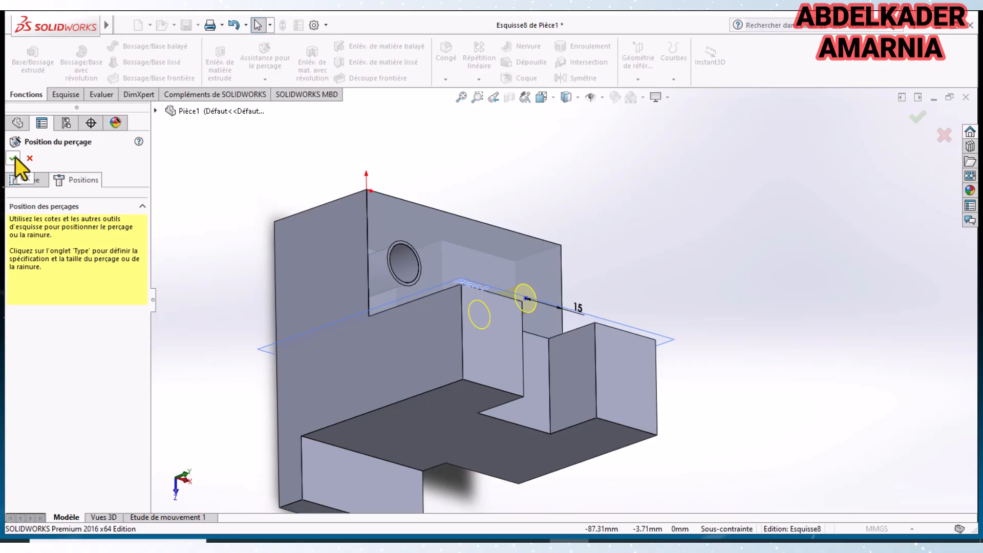
click(13, 160)
middle_drag(235, 318, 254, 280)
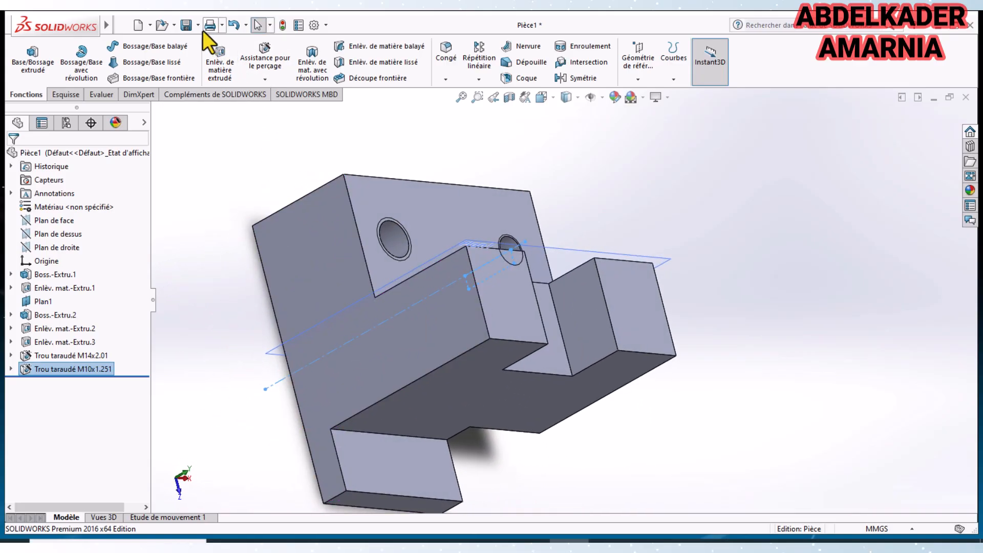
Save the part in the solidworks folder under the file name "projet rpn3 ama".
click(186, 26)
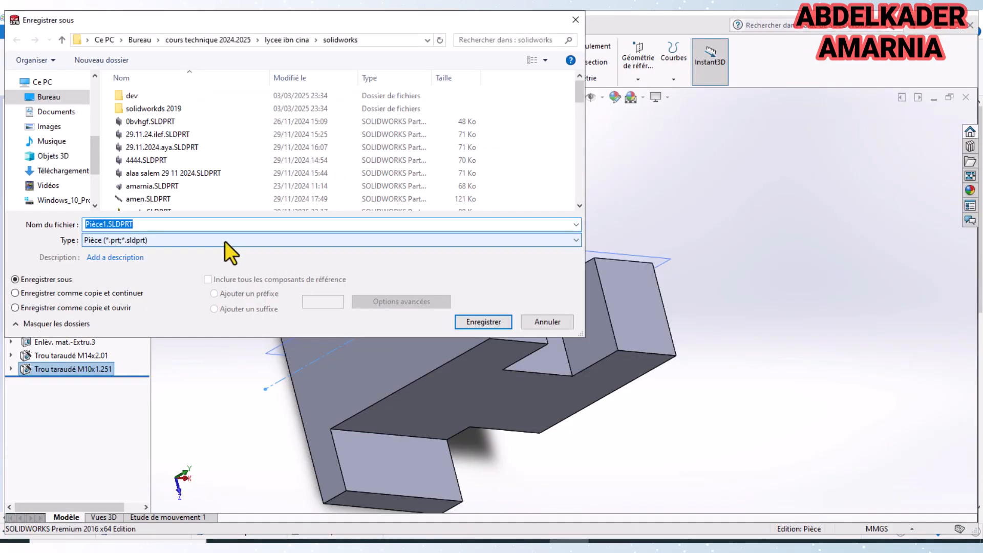
text(k)
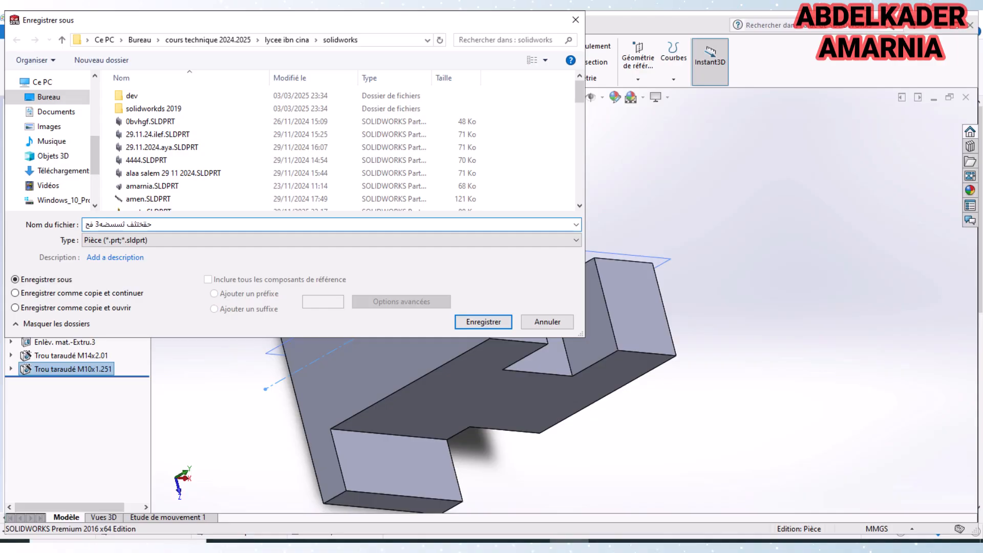
text(3)
click(894, 545)
click(888, 445)
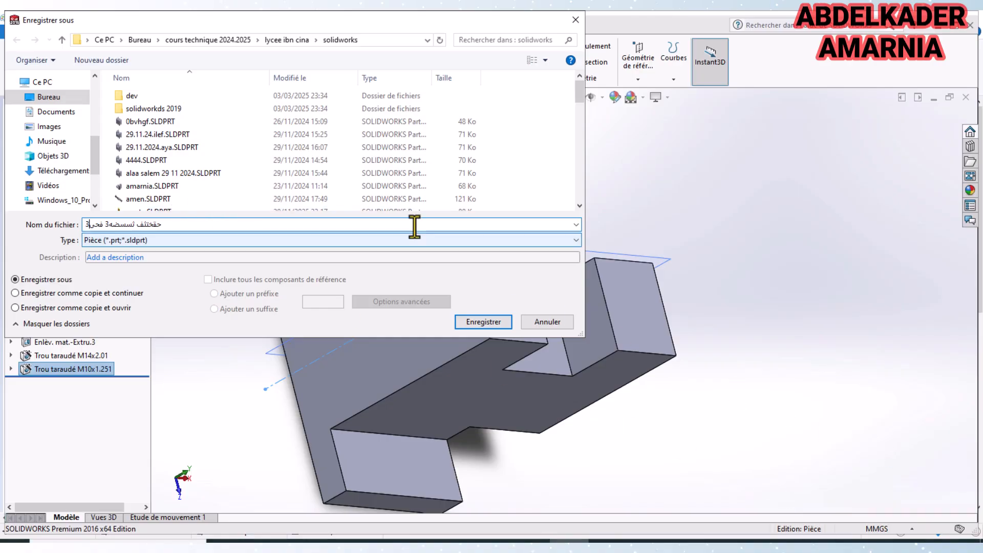
drag(286, 229, 75, 236)
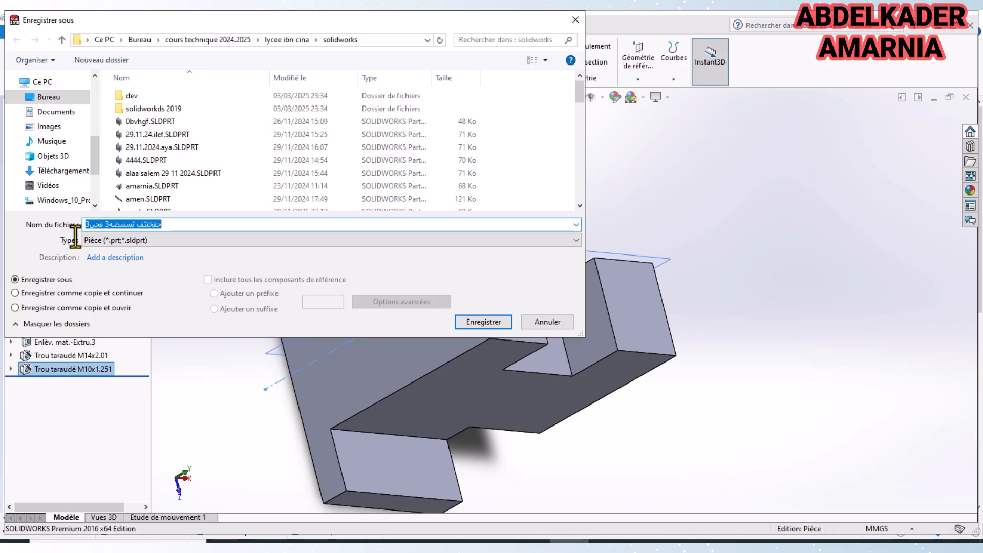
text(projet rpn3 ama)
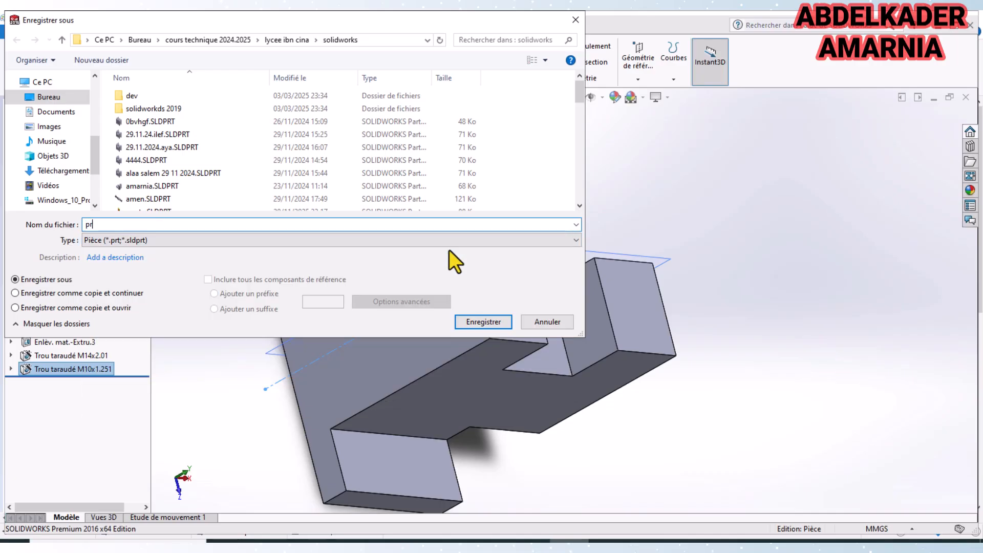
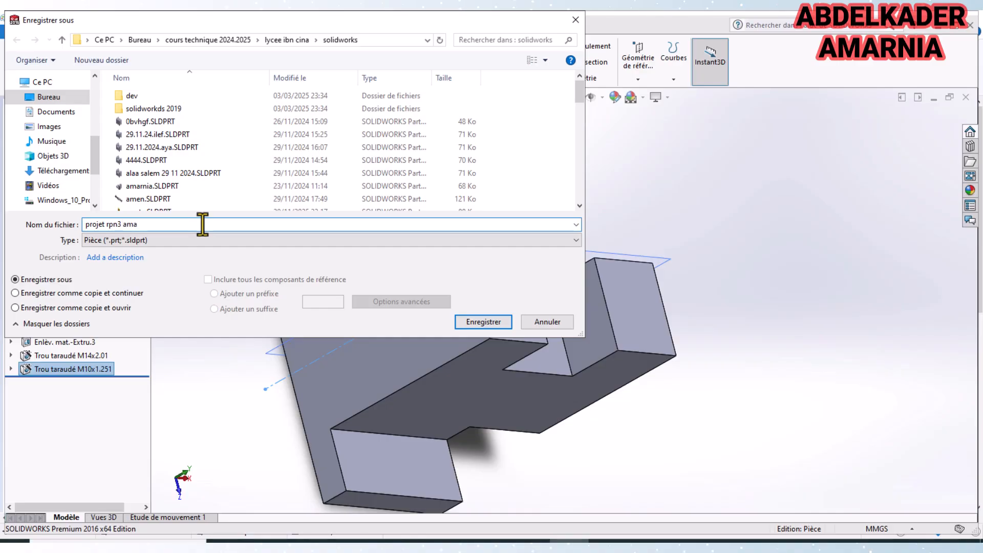
key(Return)
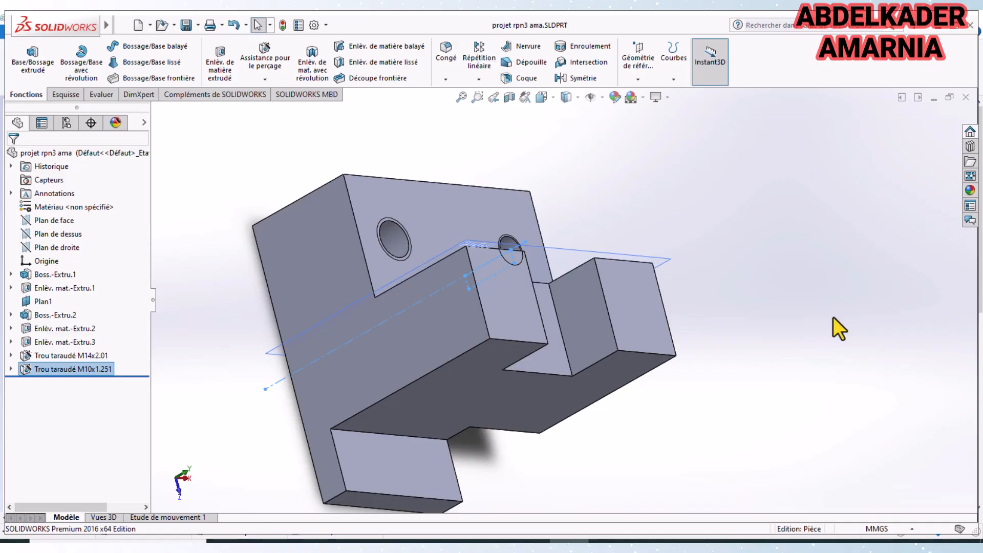
Hide the reference plane Plan1 and save the part again.
click(576, 267)
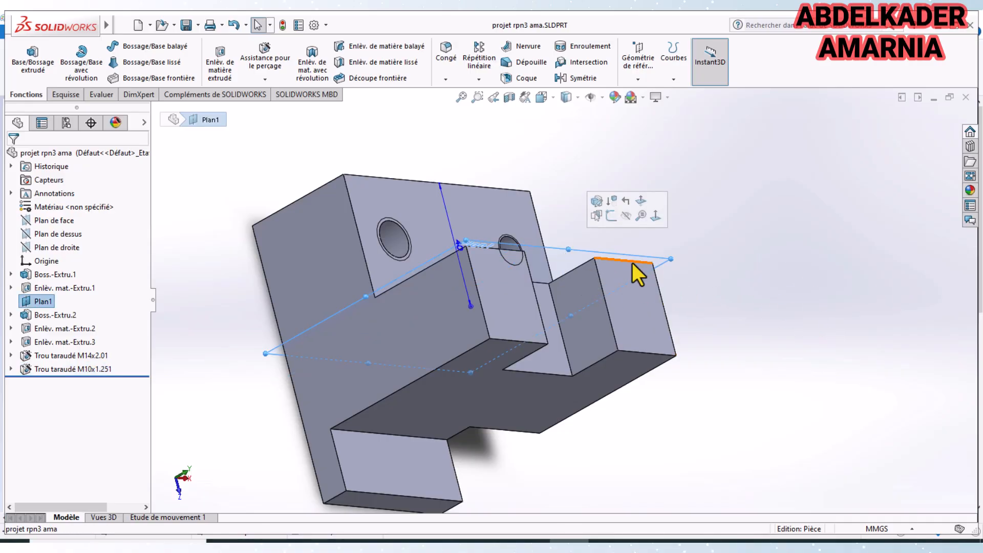
right_click(32, 302)
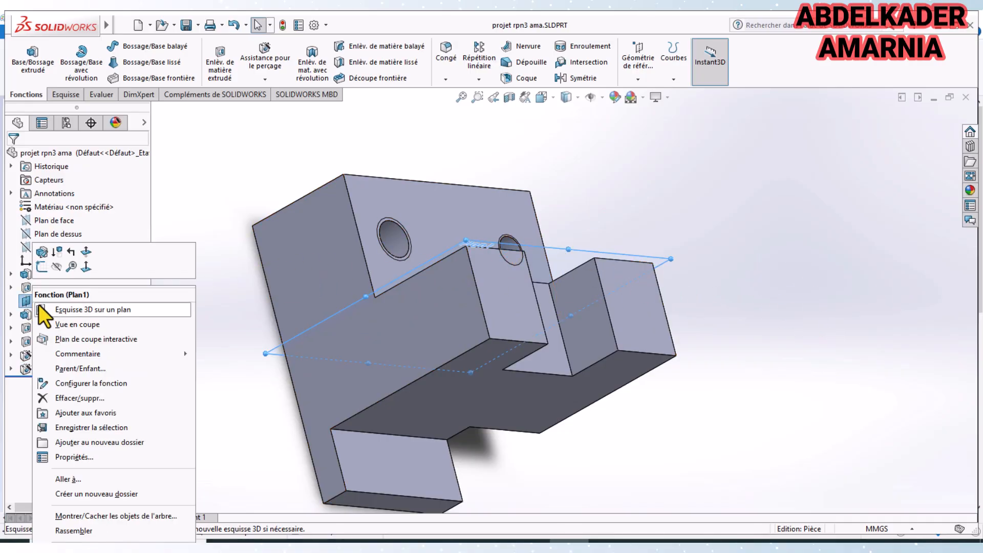
click(55, 266)
middle_drag(291, 366, 211, 256)
right_click(212, 257)
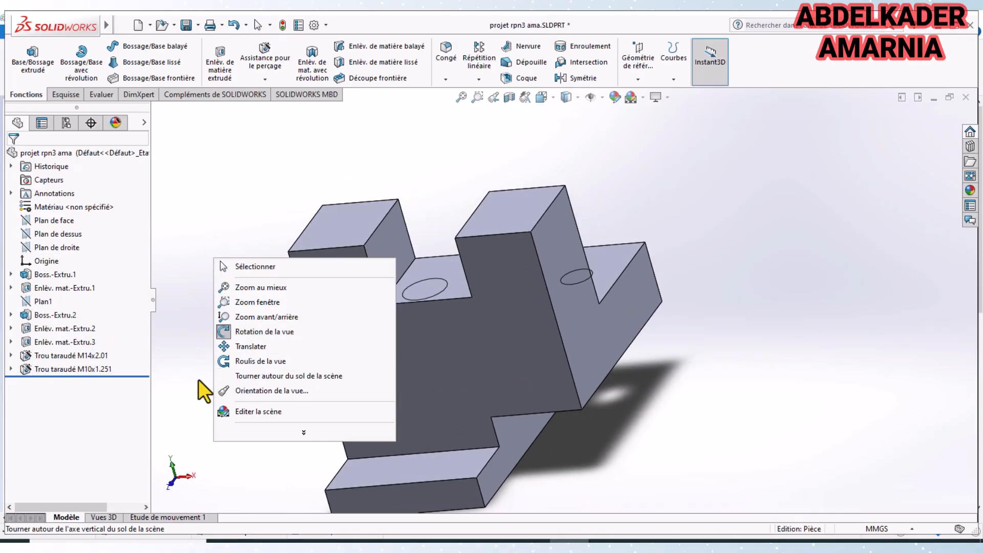
click(198, 379)
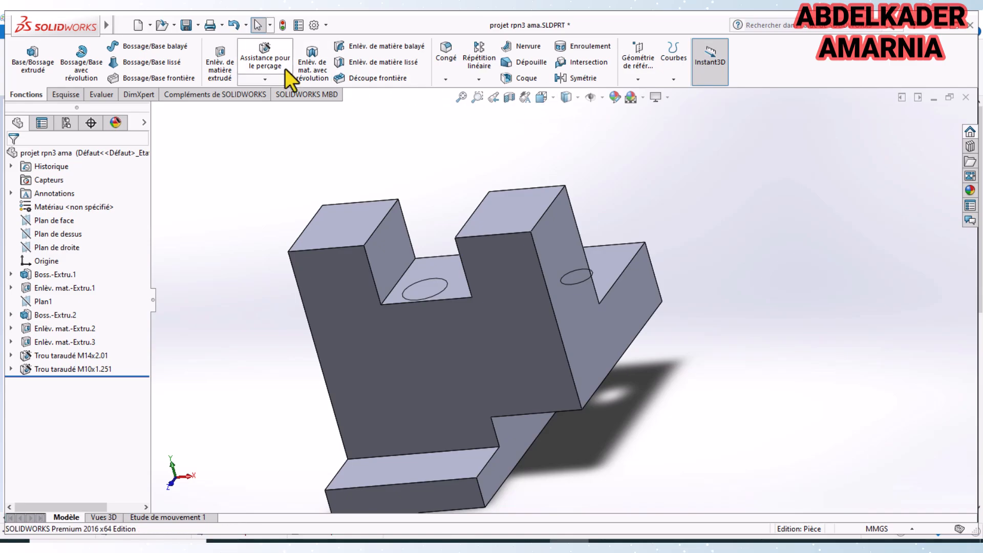
click(185, 25)
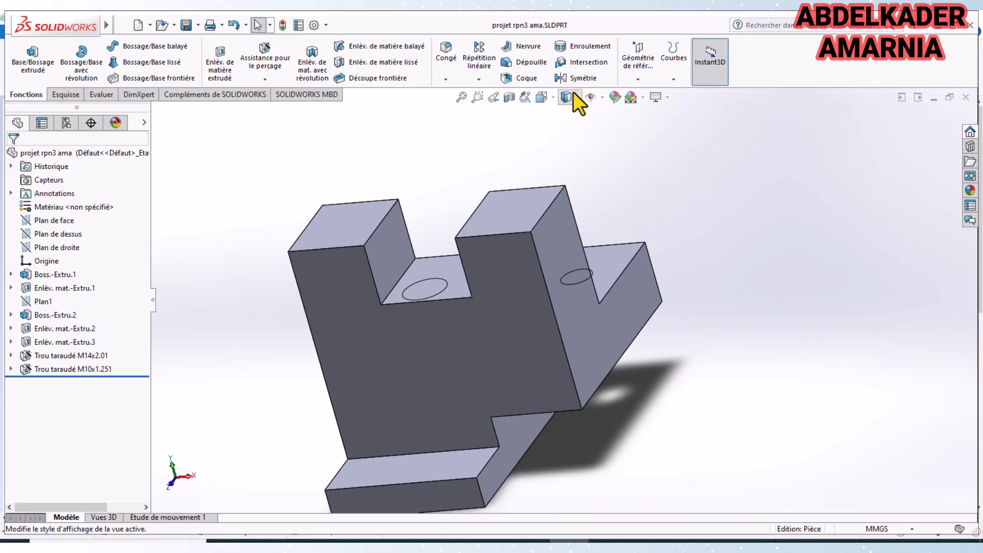
Inspect the tapped holes with hidden lines visible and restore the shaded with edges display style.
click(576, 93)
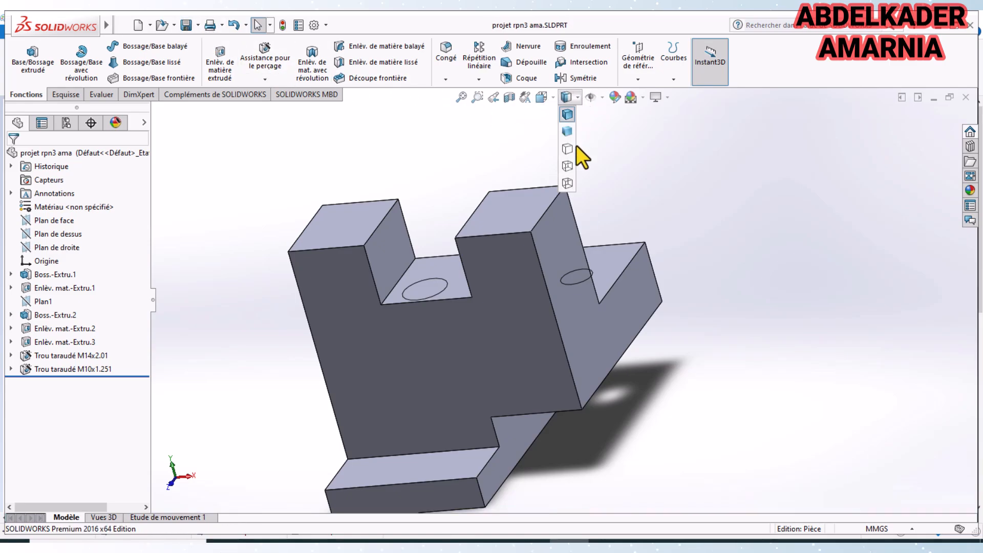
click(568, 169)
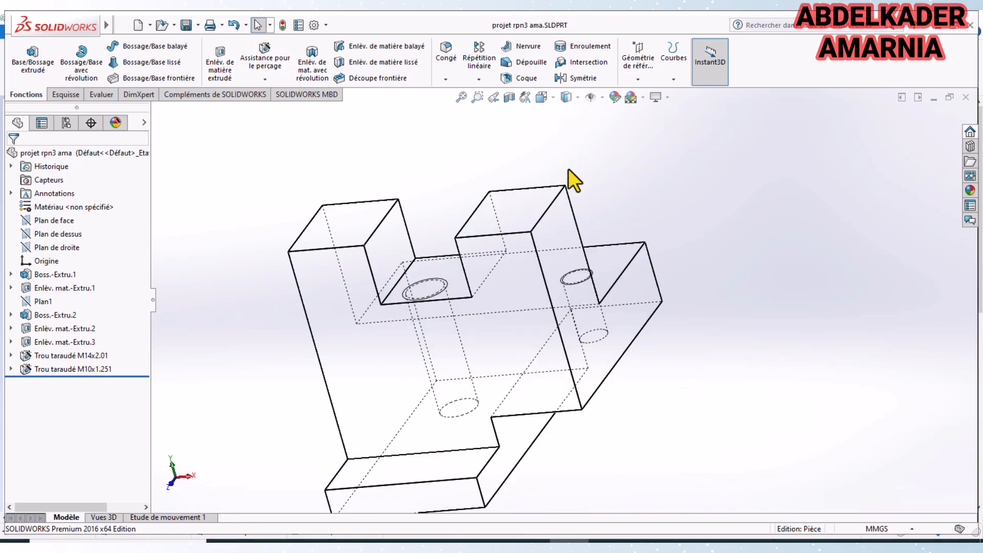
click(576, 96)
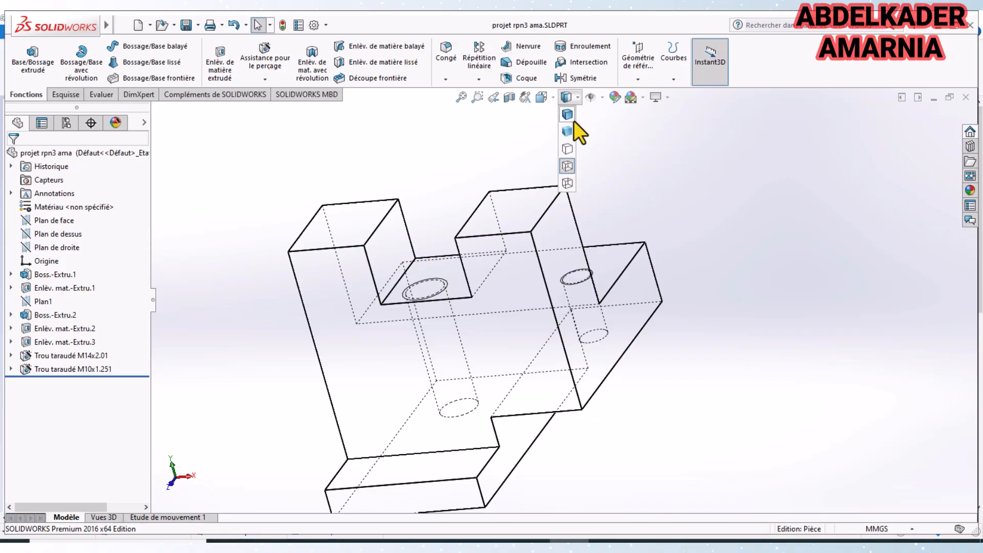
click(568, 114)
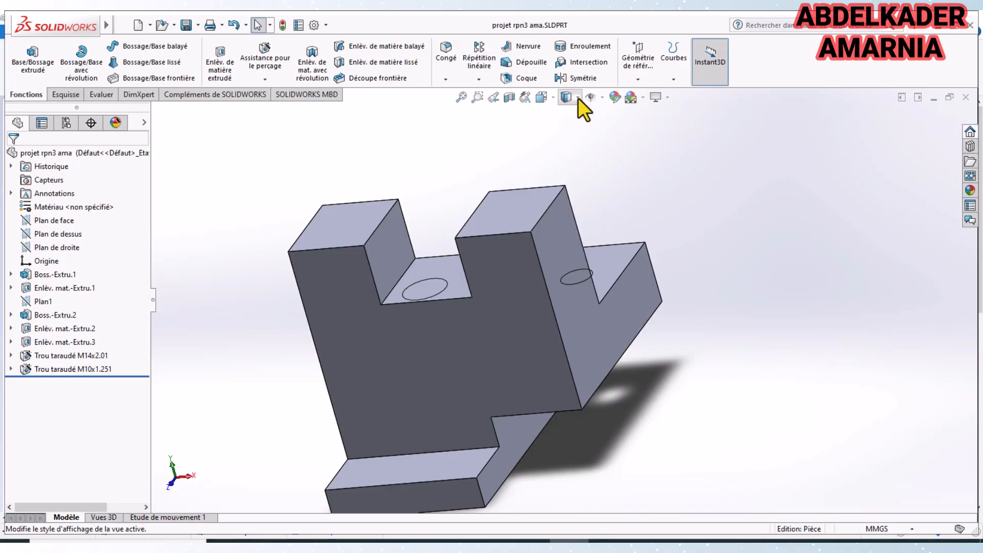
Apply a light turquoise colour appearance to the whole part.
click(615, 97)
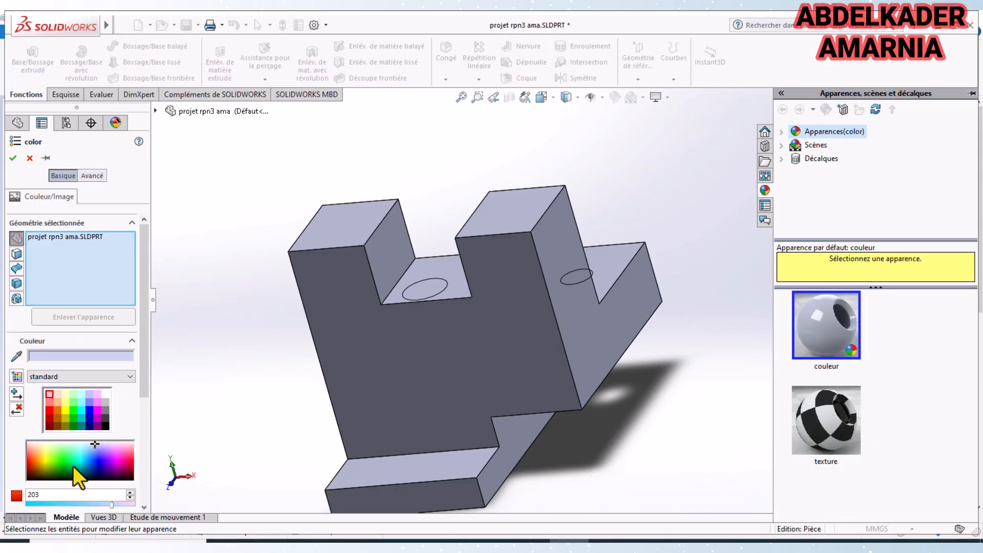
click(73, 460)
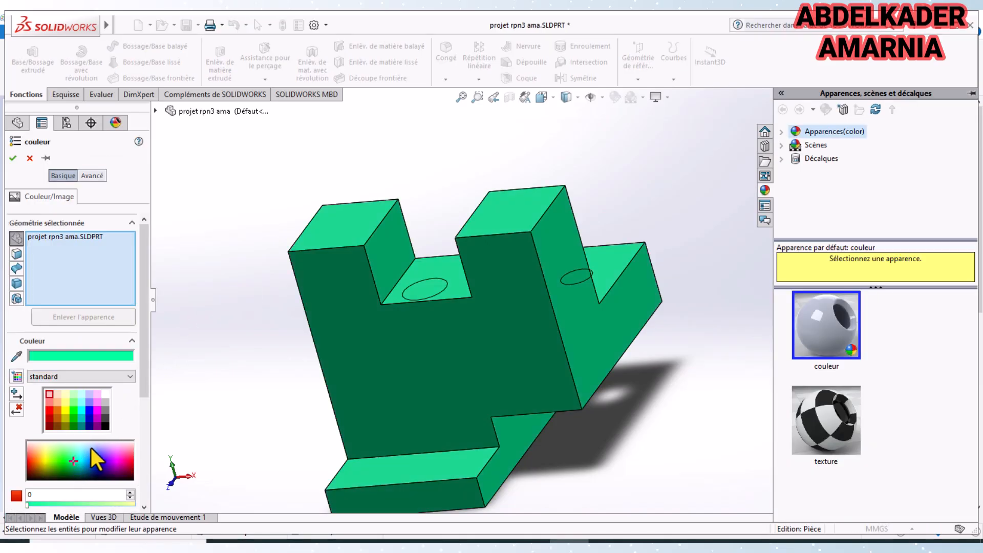
middle_drag(255, 382, 354, 429)
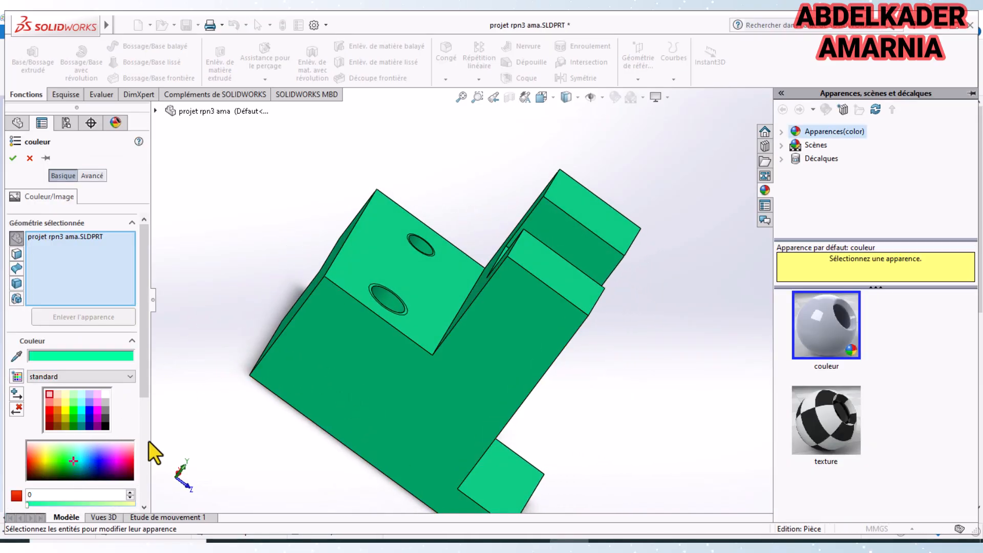
drag(73, 460, 76, 451)
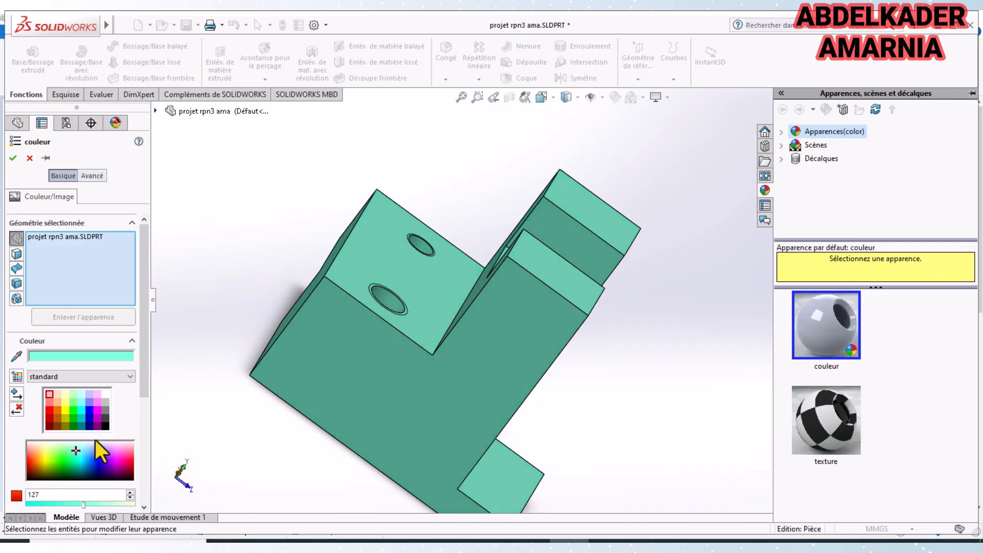
click(13, 159)
middle_drag(276, 233, 245, 308)
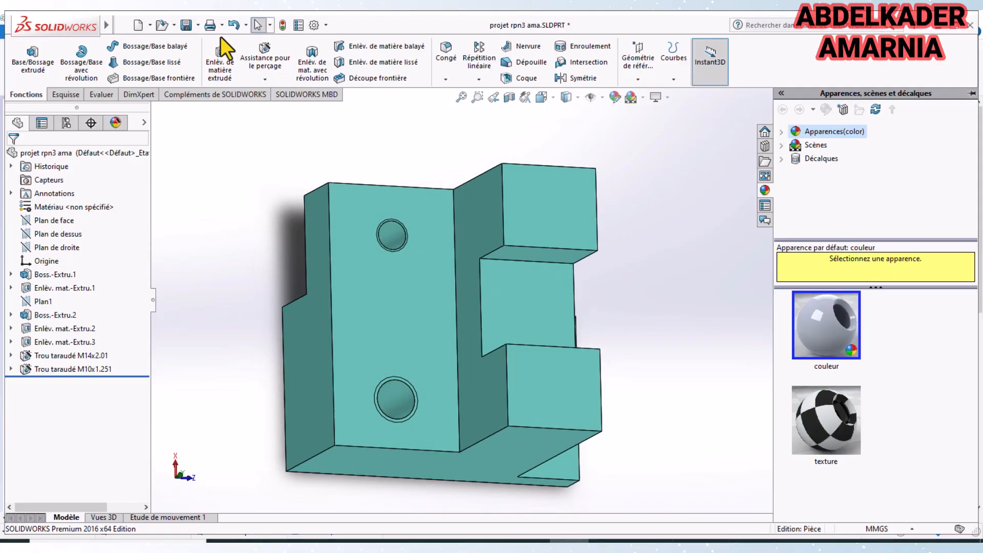
Create a drawing from the part on a standard A4 (ISO) sheet with its sheet format displayed.
click(128, 26)
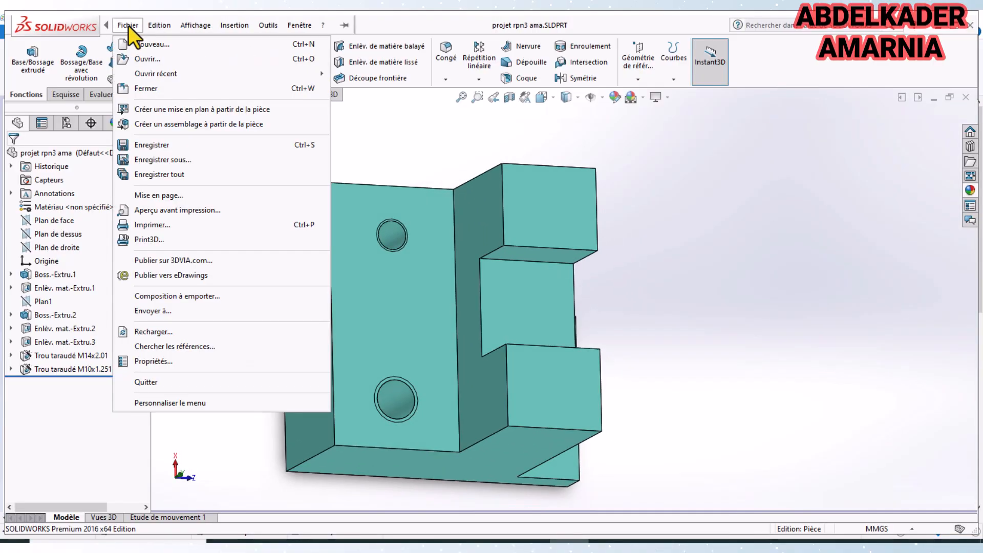
click(163, 116)
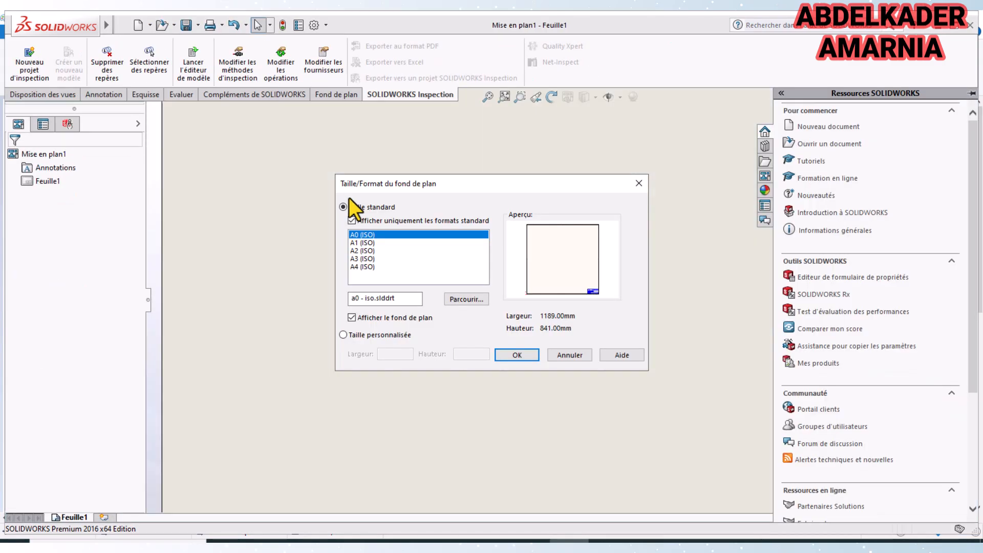
click(366, 266)
click(517, 354)
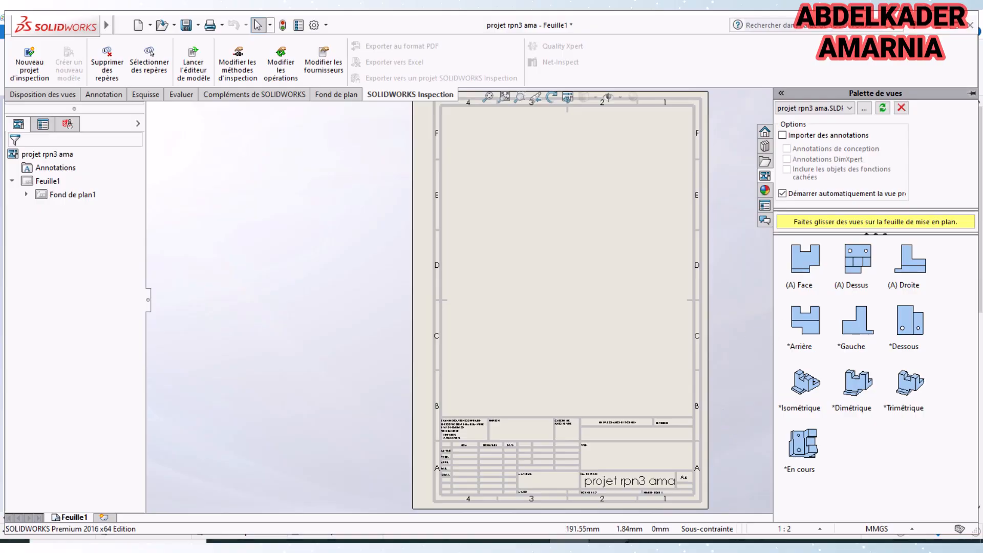
Check the Face viewing direction in the Paint reference drawing and return to the SOLIDWORKS drawing.
click(609, 540)
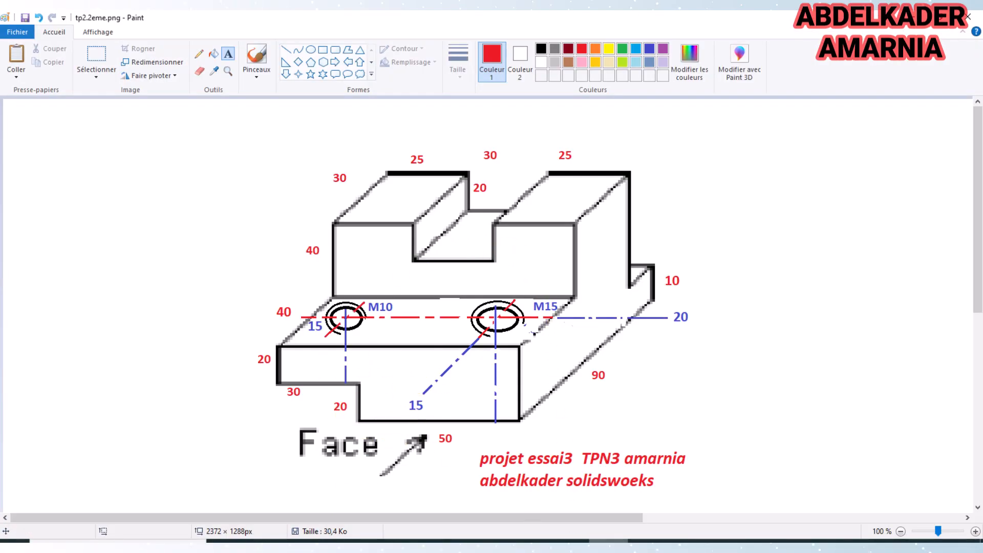
mouse_move(608, 541)
mouse_move(569, 541)
click(637, 505)
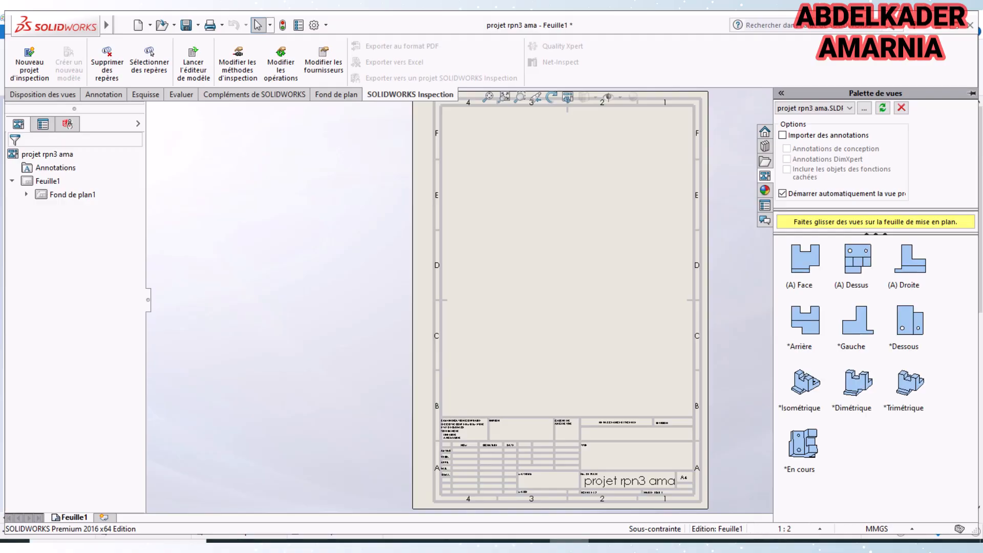
key(alt+Tab)
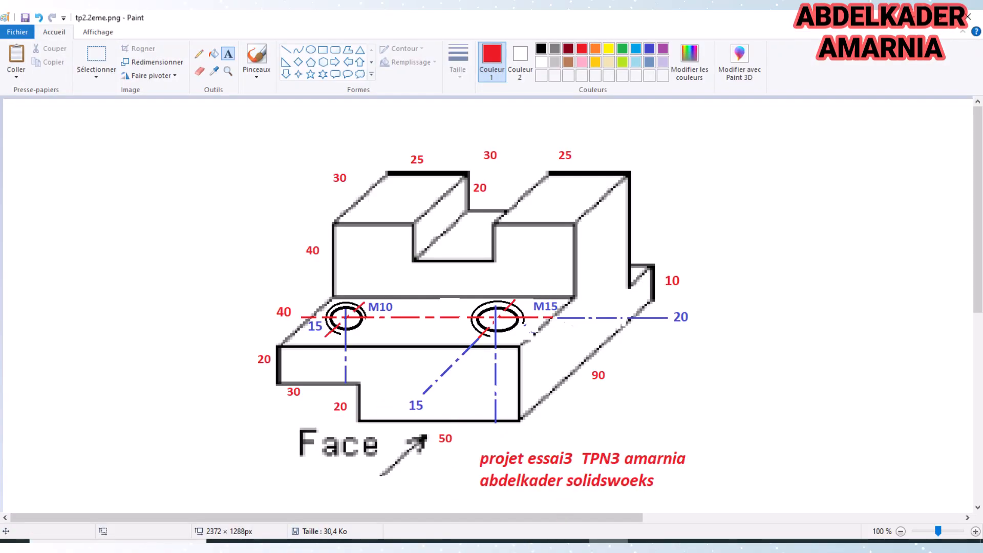
click(608, 541)
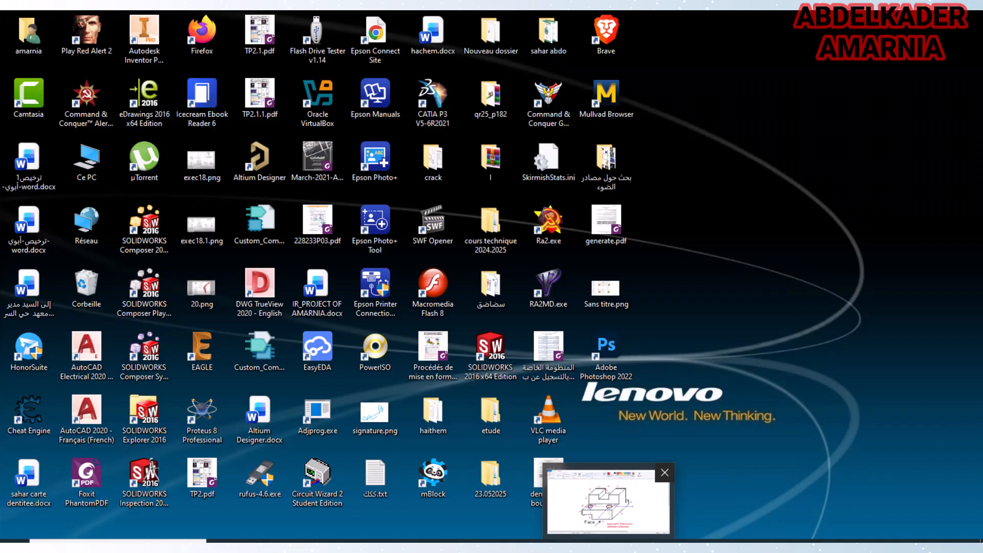
click(609, 541)
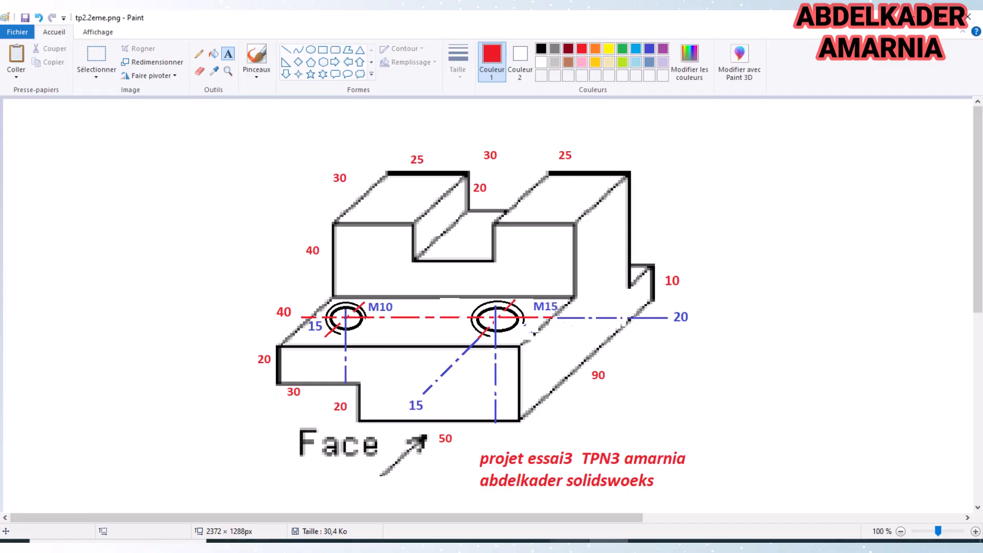
click(569, 541)
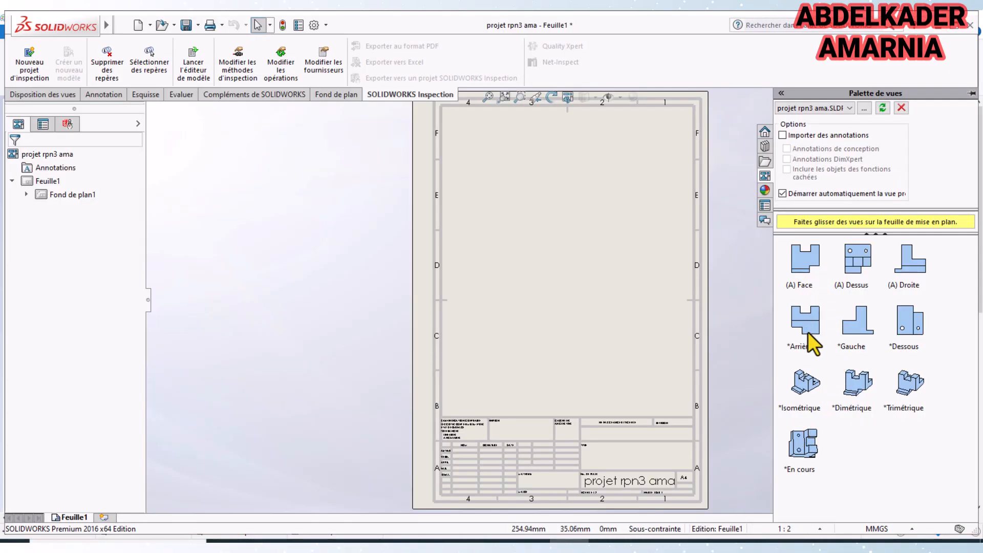
Place the *Arrière view on the sheet as the main view, at about X 118 mm, Y 178 mm.
drag(814, 338, 580, 261)
scroll(579, 260, down, 3)
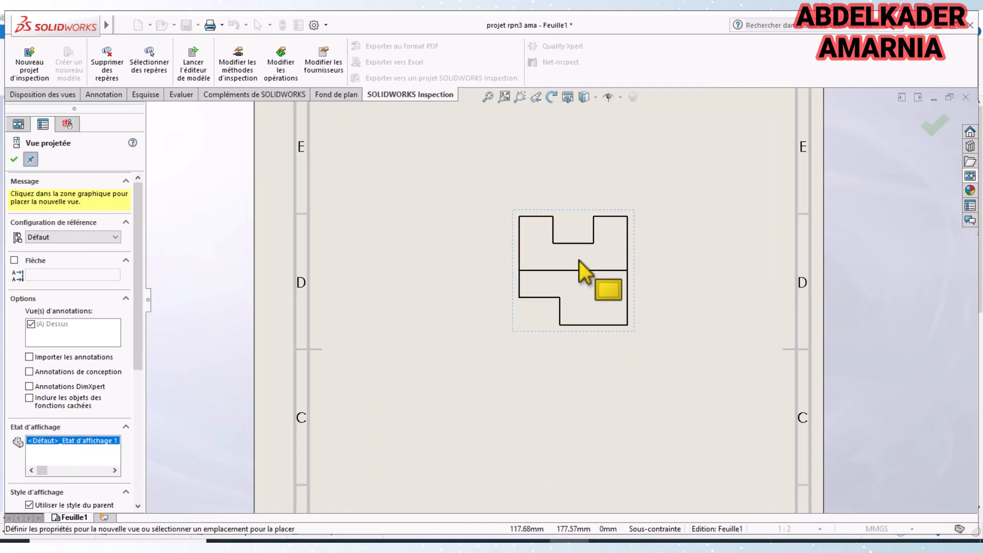
scroll(579, 260, down, 3)
scroll(579, 260, up, 3)
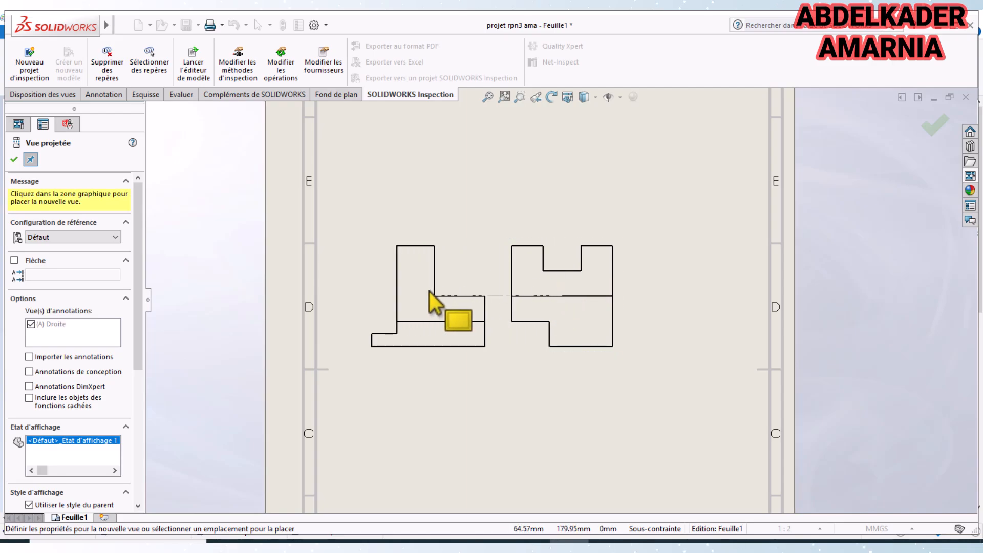
Place projected views of the main view to its left, right, above and below, plus an isometric view above and to the right.
click(429, 290)
click(724, 302)
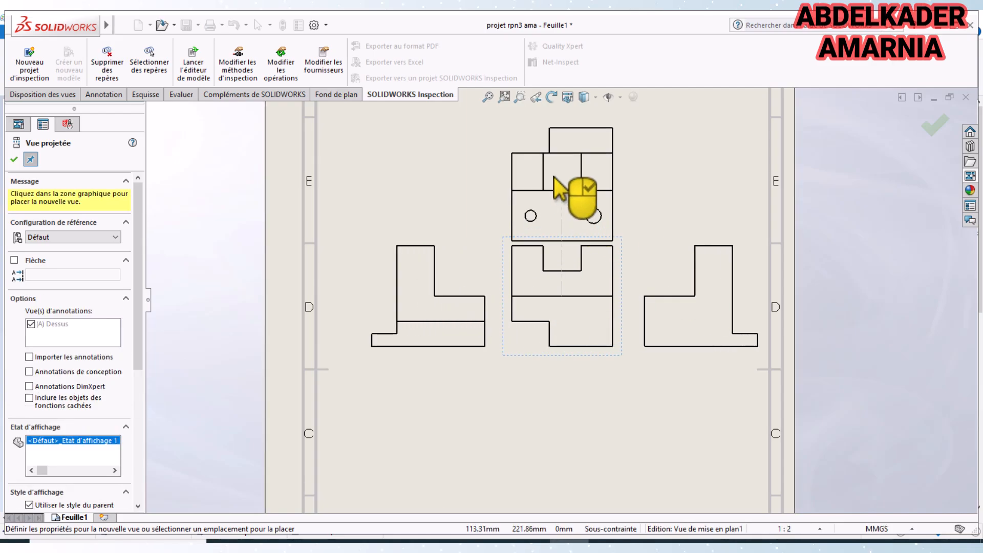
click(560, 166)
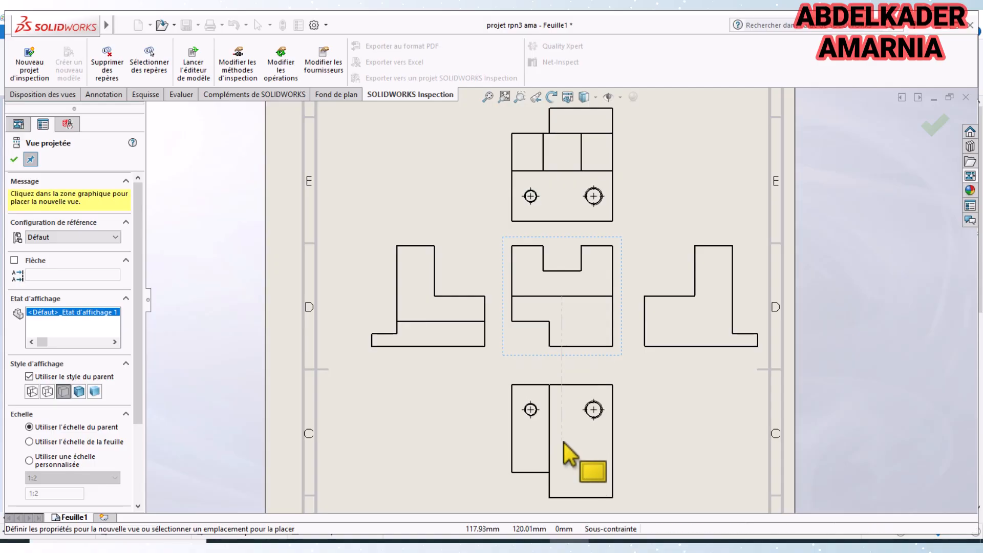
click(563, 443)
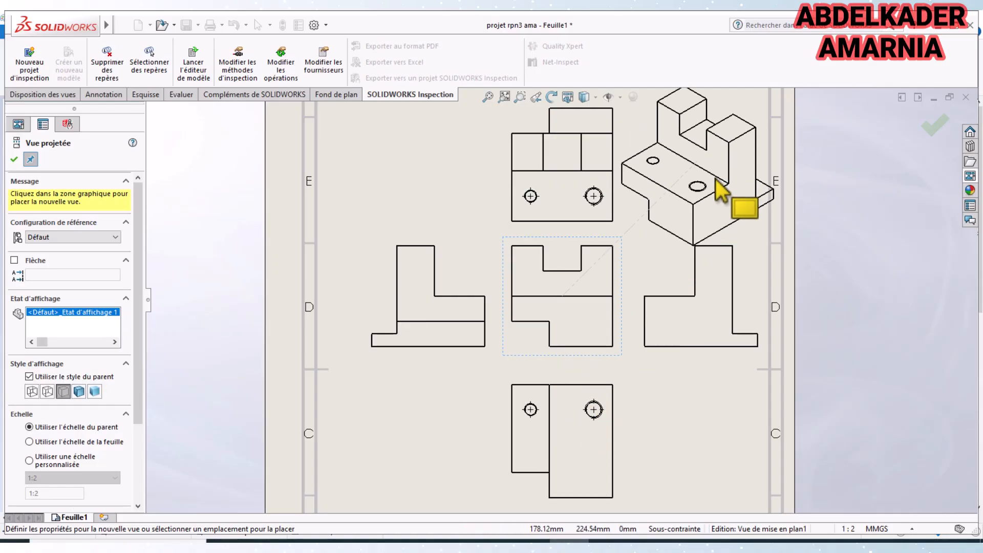
click(715, 179)
click(934, 126)
key(f)
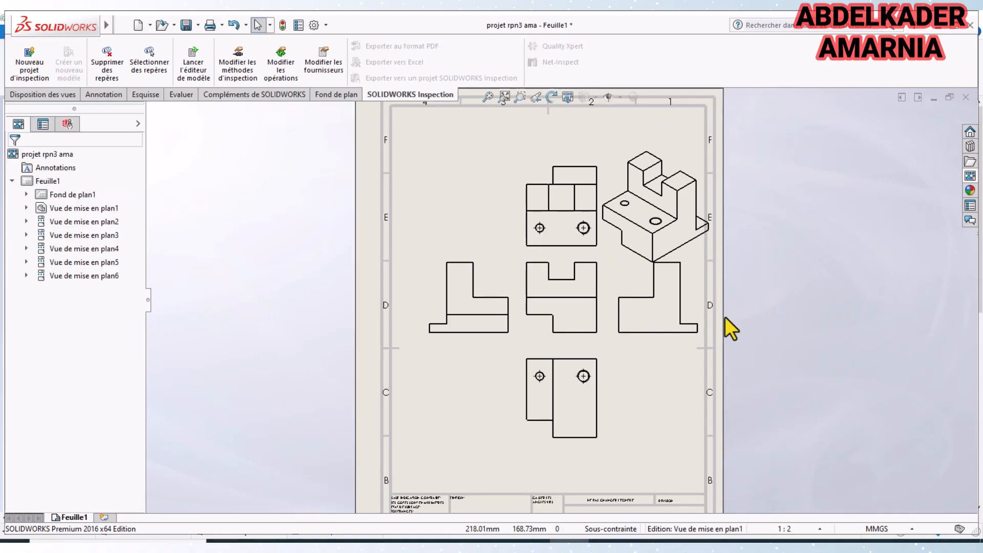
Swap the two side views across the main view, and the upper and lower views likewise, keeping them within the sheet border.
drag(703, 318, 384, 320)
drag(453, 338, 686, 344)
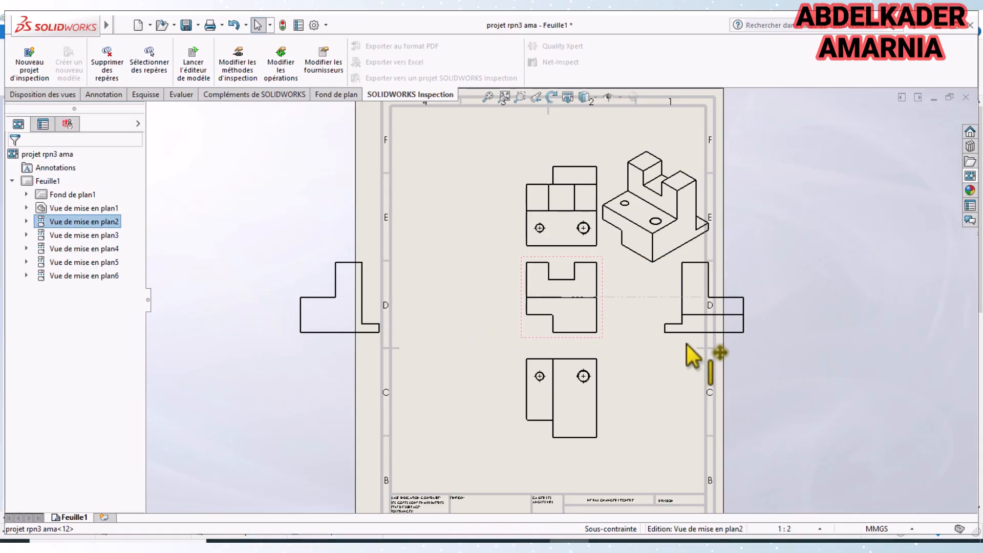
drag(607, 367, 578, 98)
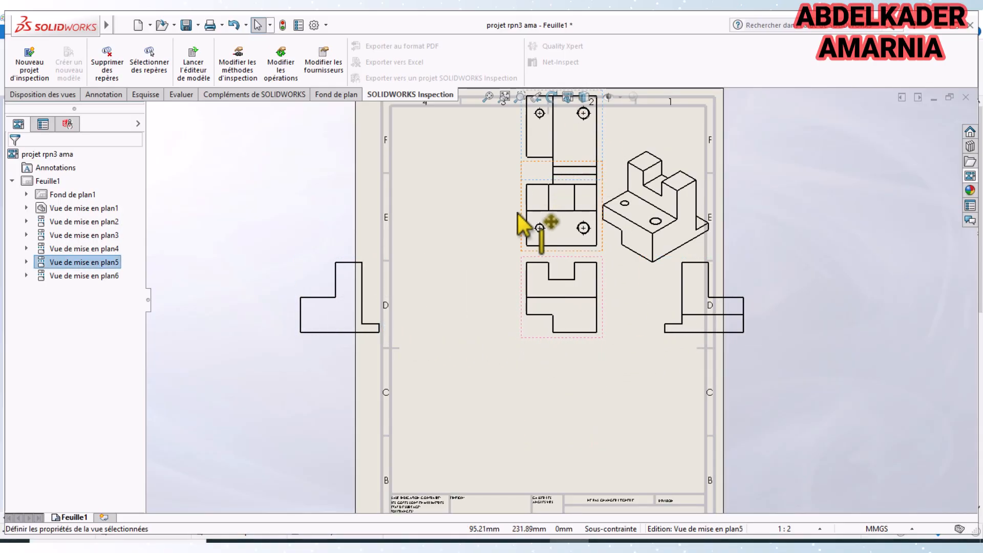
drag(521, 213, 524, 406)
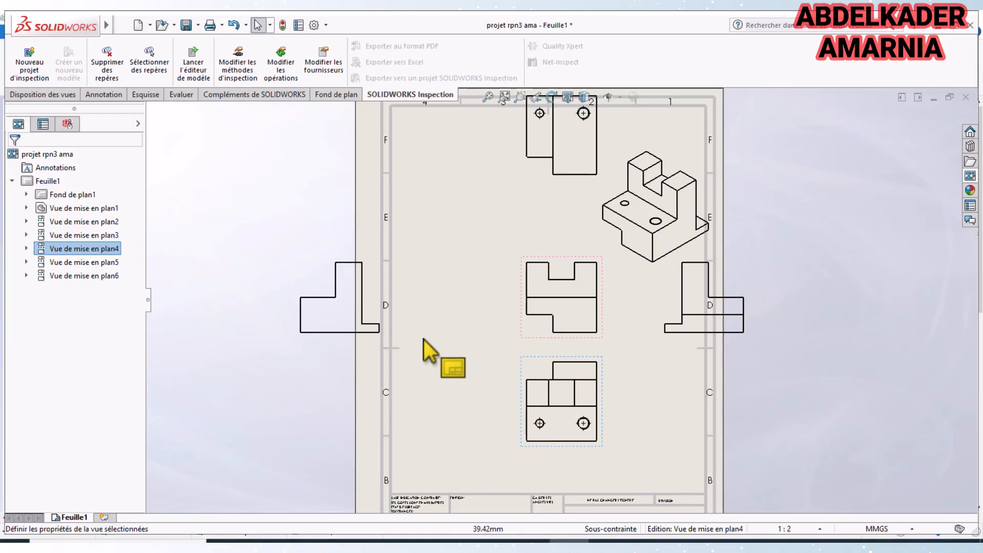
drag(393, 328, 494, 318)
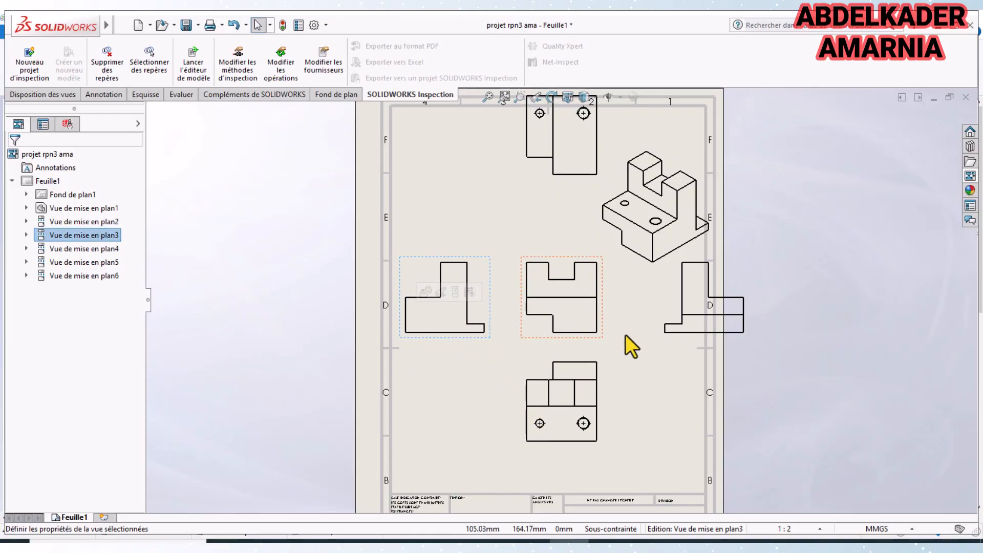
drag(663, 334, 620, 334)
drag(603, 163, 562, 233)
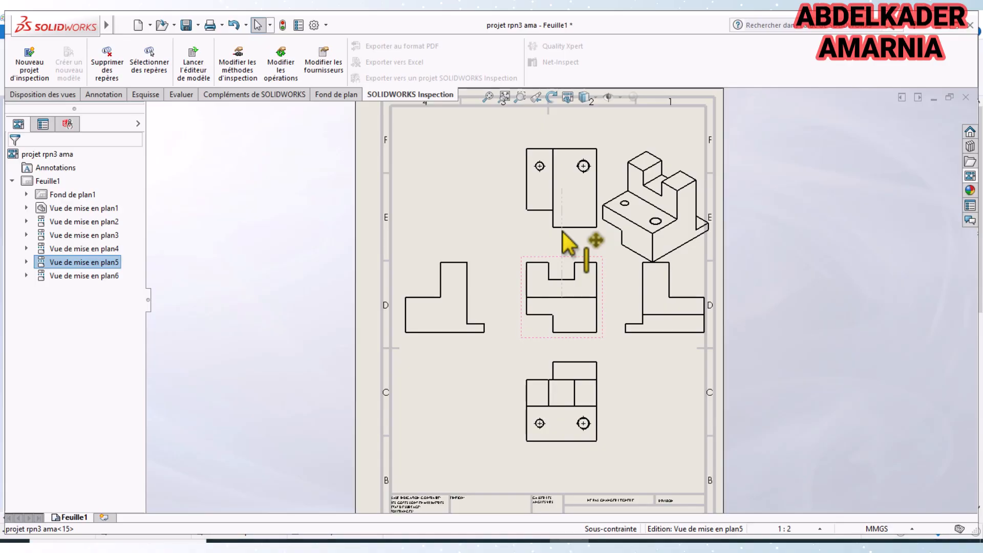
Set the main view's display style to hidden lines visible so the projected views inherit it.
scroll(607, 250, down, 2)
scroll(601, 266, up, 2)
scroll(605, 286, up, 2)
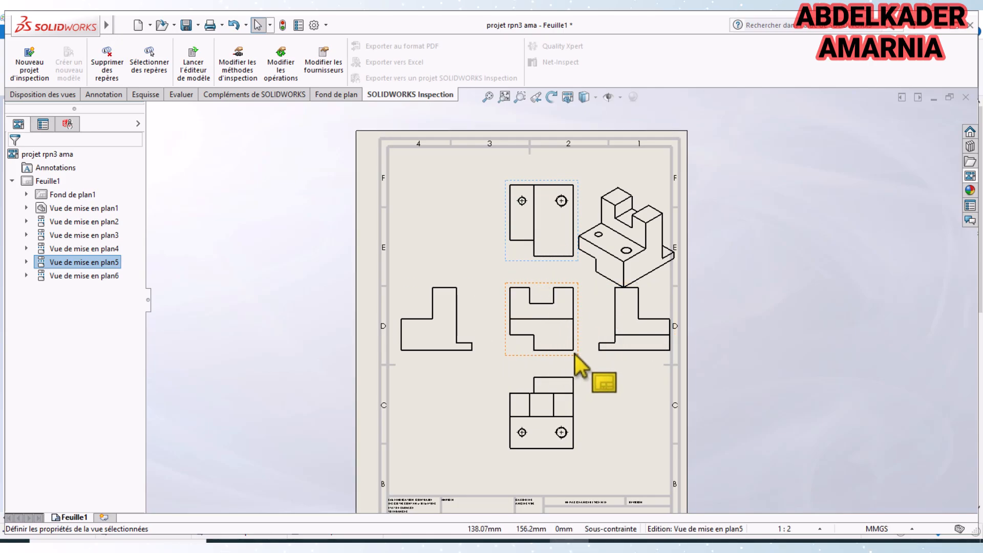
click(549, 343)
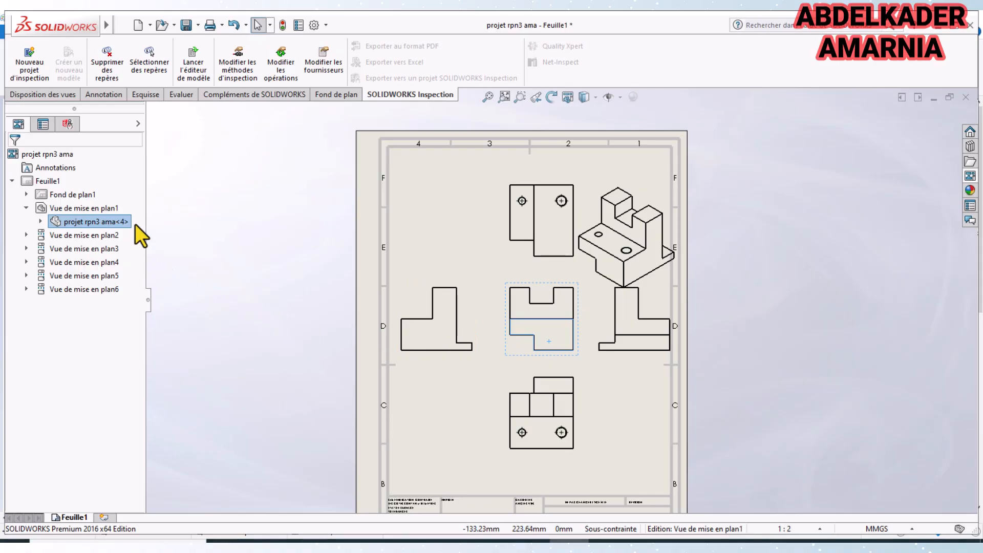
click(43, 124)
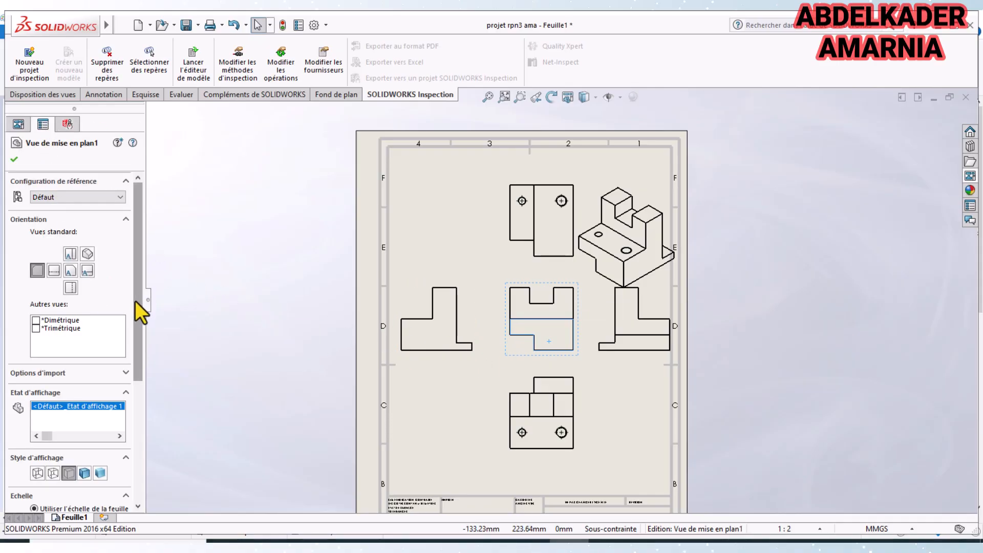
drag(135, 301, 136, 427)
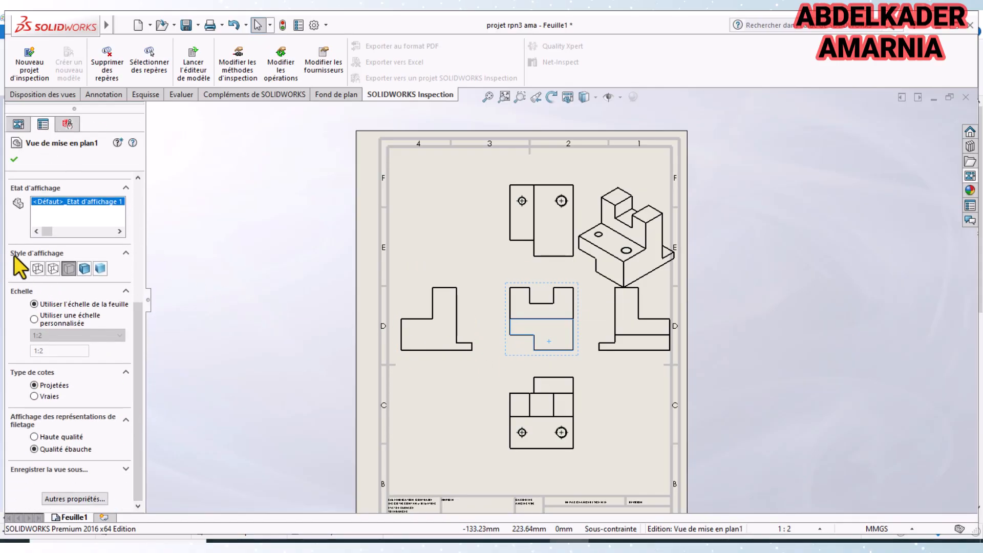
click(54, 268)
click(424, 438)
scroll(458, 397, down, 4)
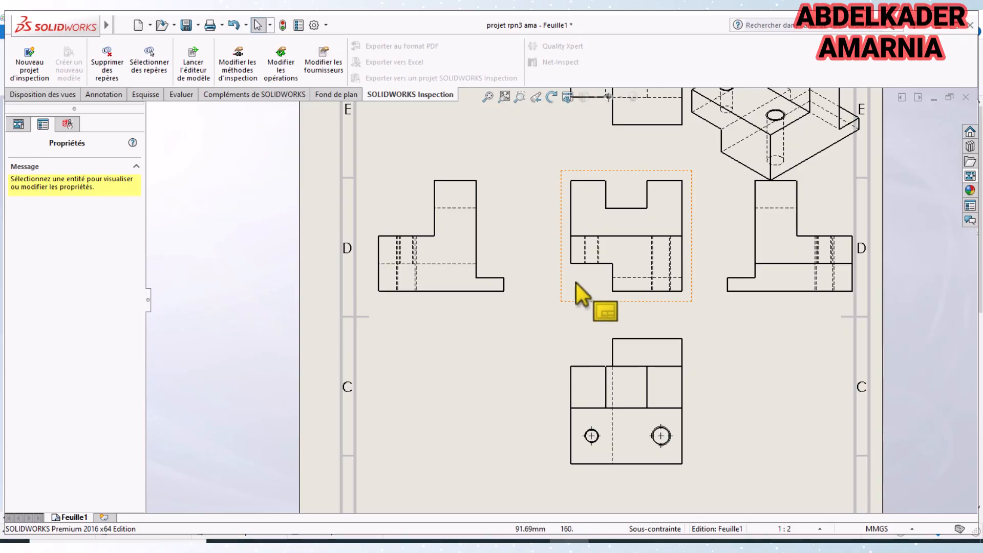
Move the isometric view to the free area below the left side view, beside the lower view.
scroll(698, 308, up, 2)
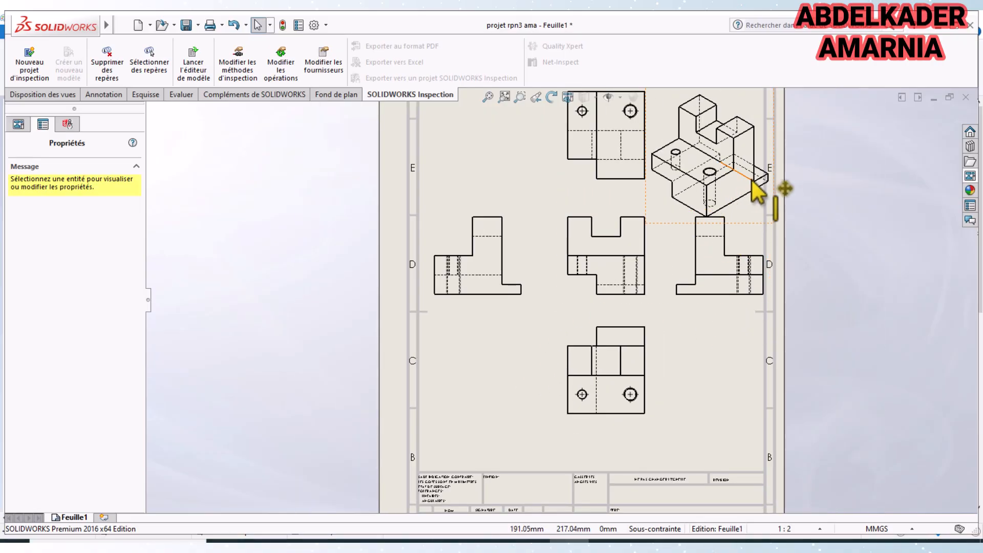
click(763, 219)
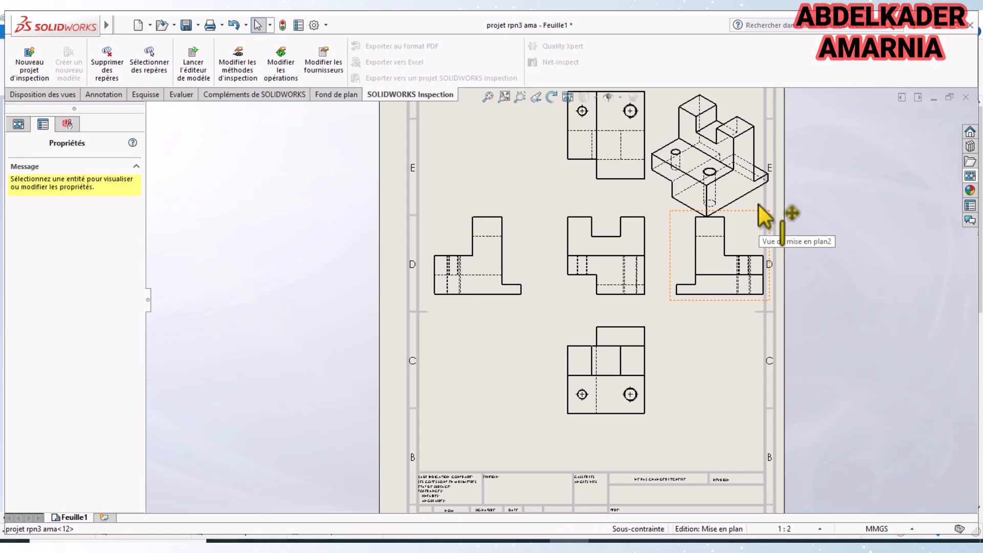
click(640, 221)
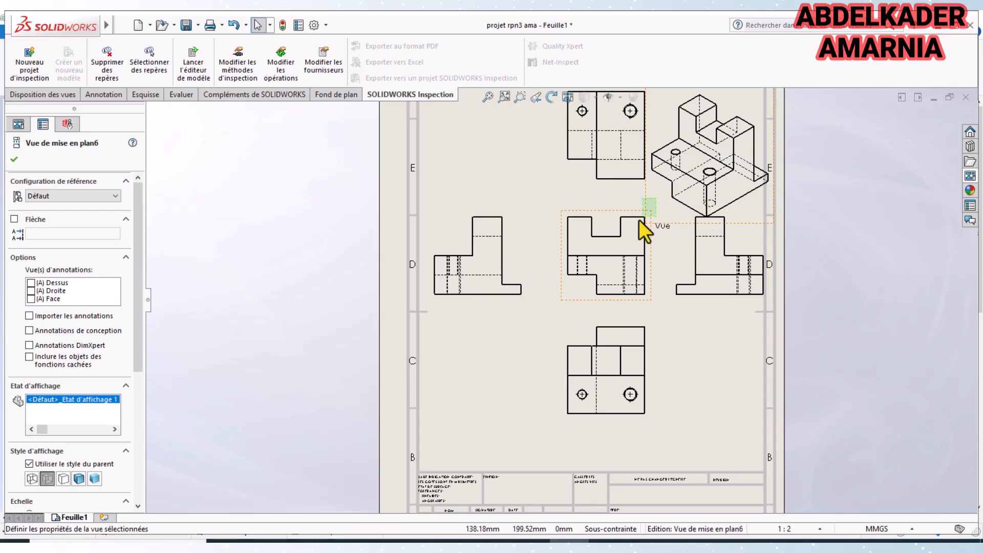
ctrl+click(660, 207)
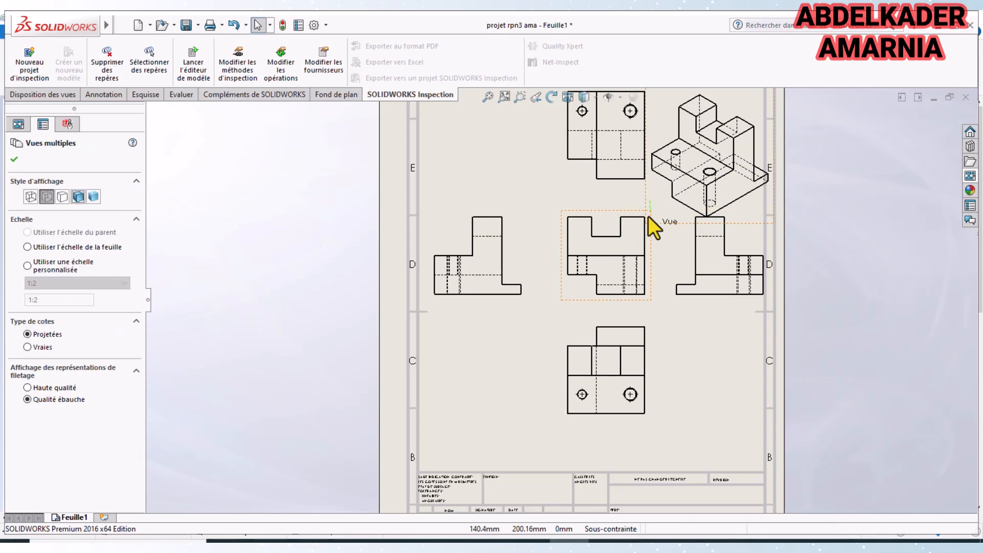
mouse_move(660, 223)
mouse_down()
mouse_move(585, 326)
mouse_move(659, 225)
mouse_up()
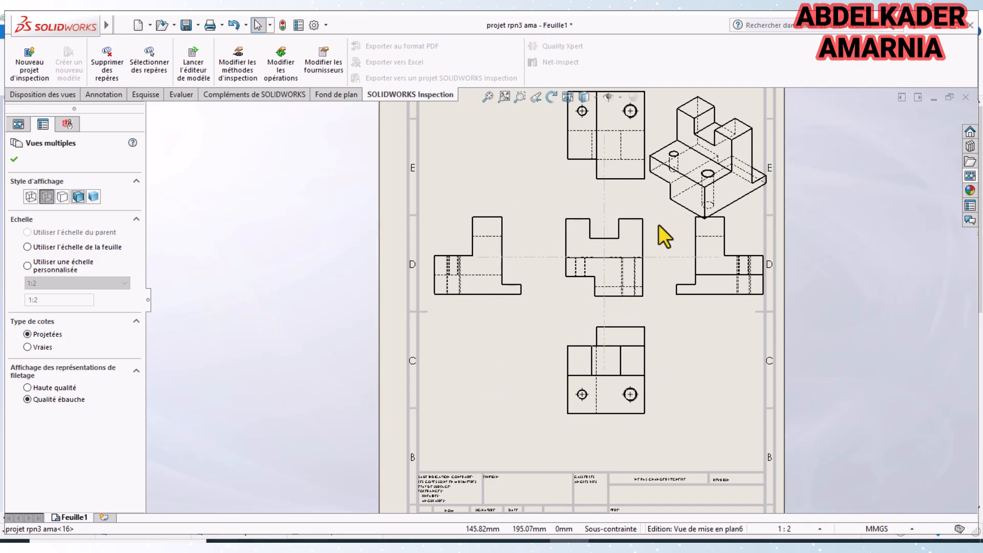
click(658, 224)
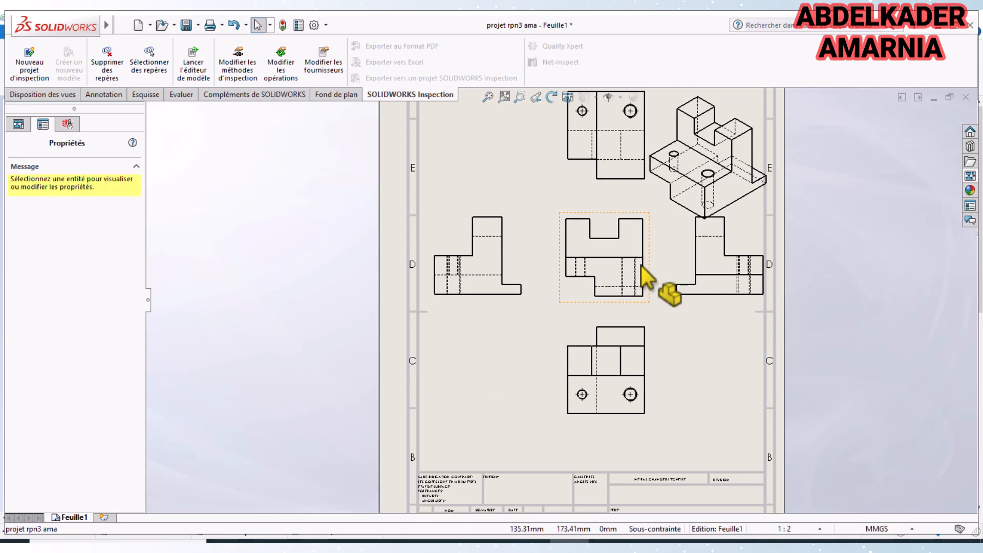
click(775, 181)
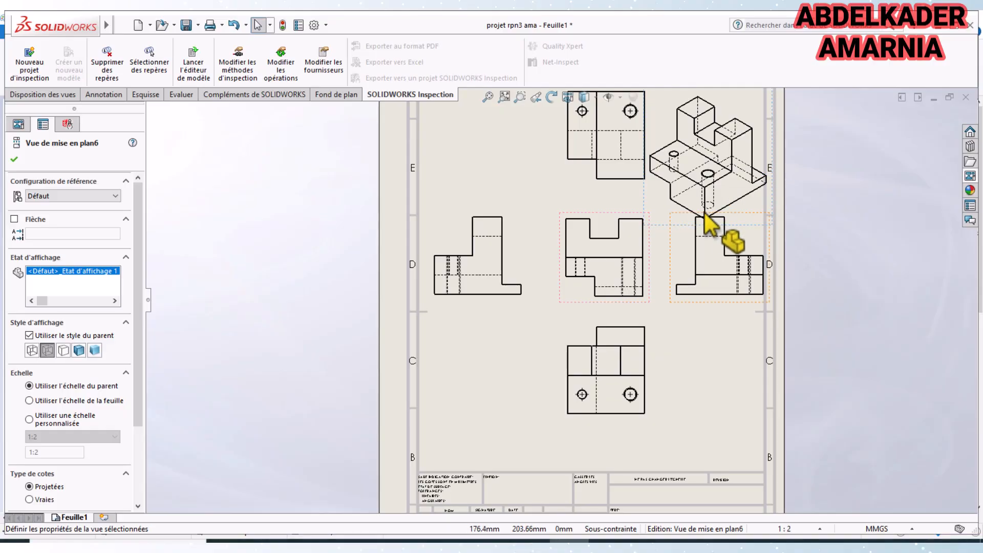
click(662, 227)
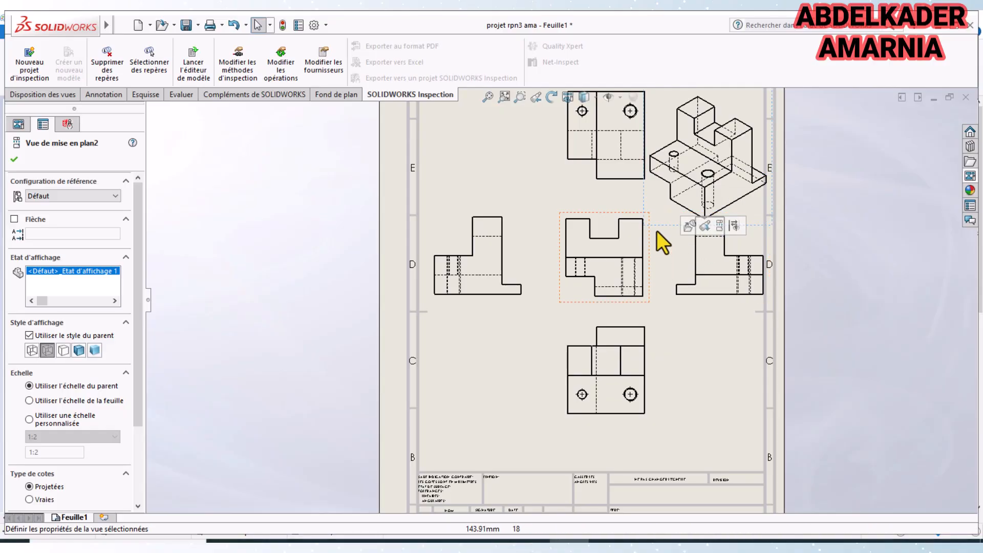
drag(643, 200, 428, 449)
scroll(657, 329, up, 3)
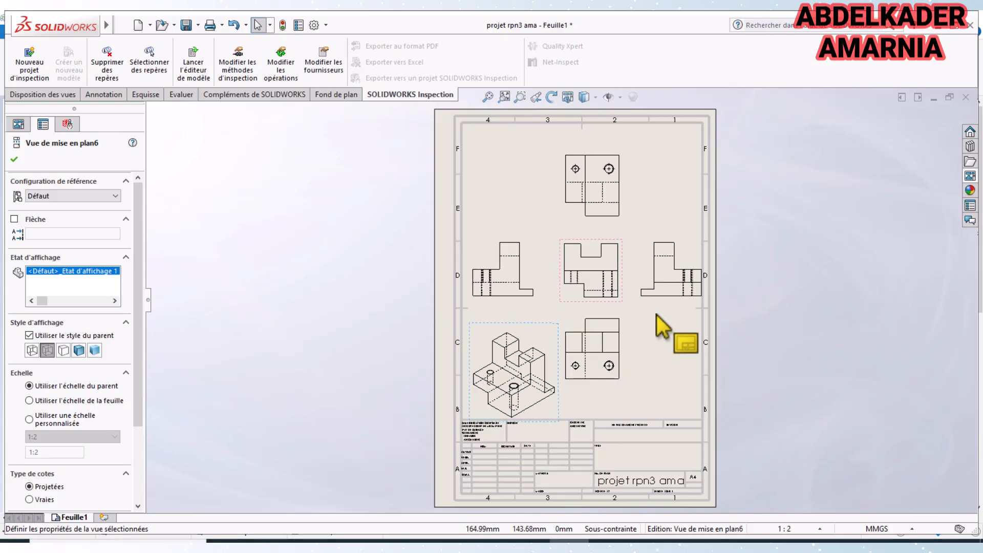
scroll(645, 331, down, 3)
scroll(604, 329, down, 3)
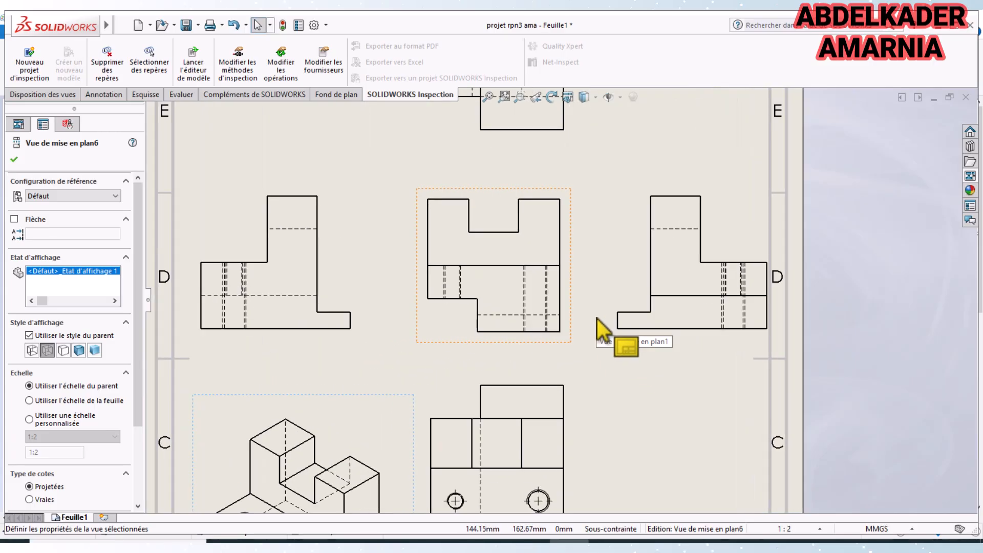
scroll(597, 320, up, 2)
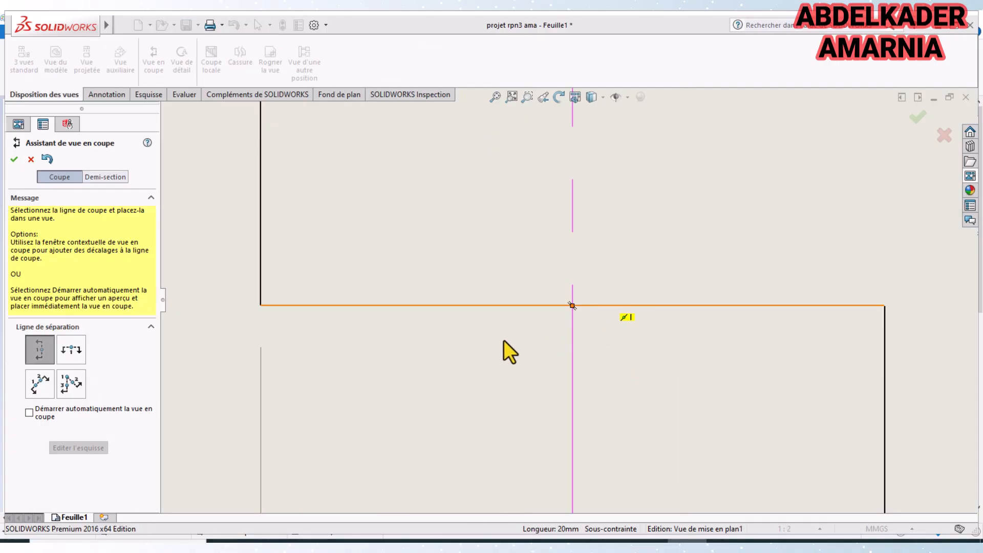
scroll(568, 300, up, 5)
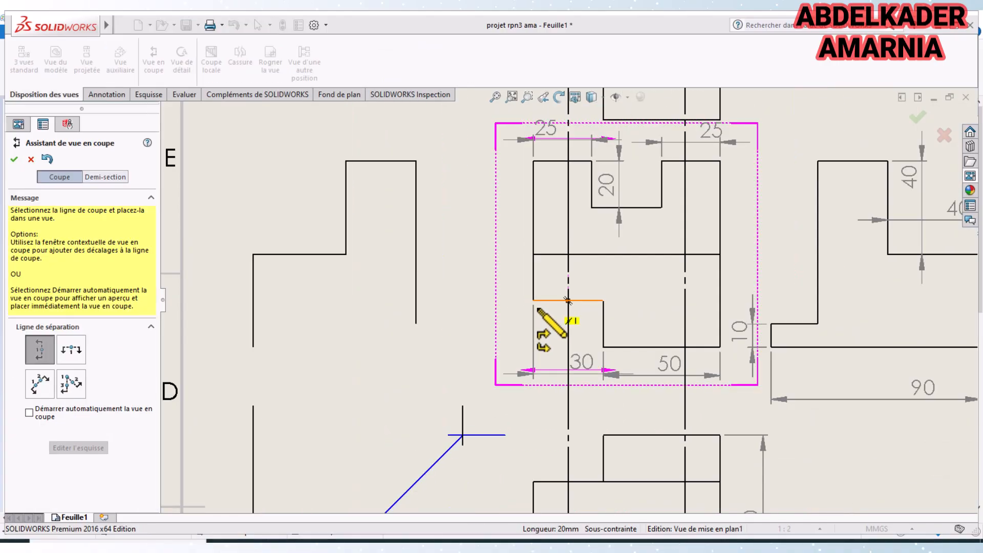
scroll(567, 300, up, 2)
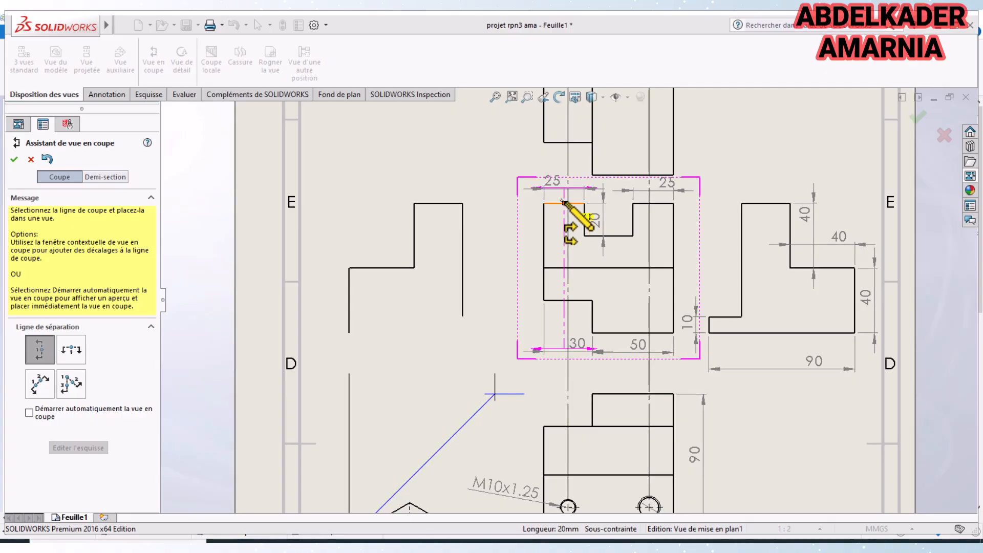
scroll(573, 223, up, 3)
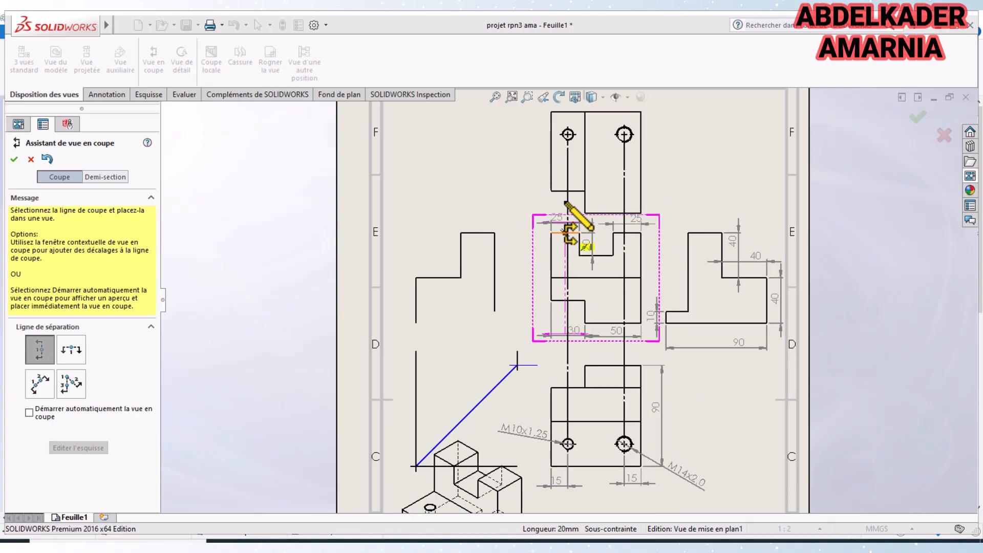
scroll(563, 307, down, 6)
scroll(574, 362, down, 2)
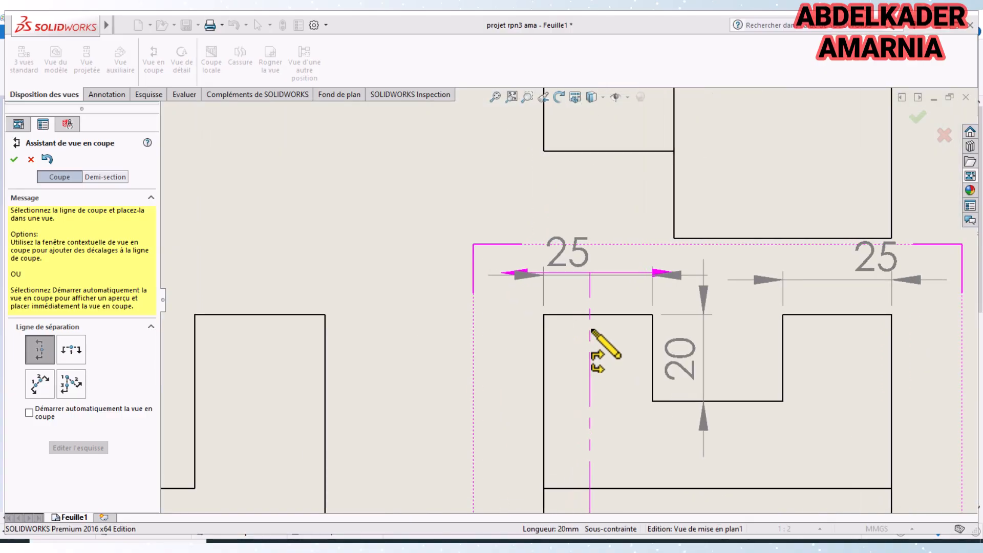
scroll(596, 313, down, 1)
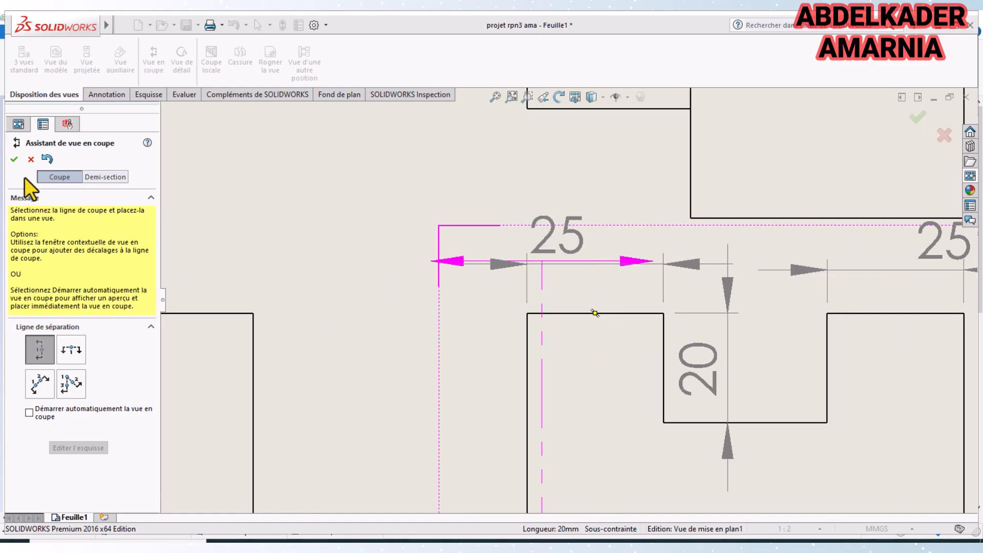
click(31, 159)
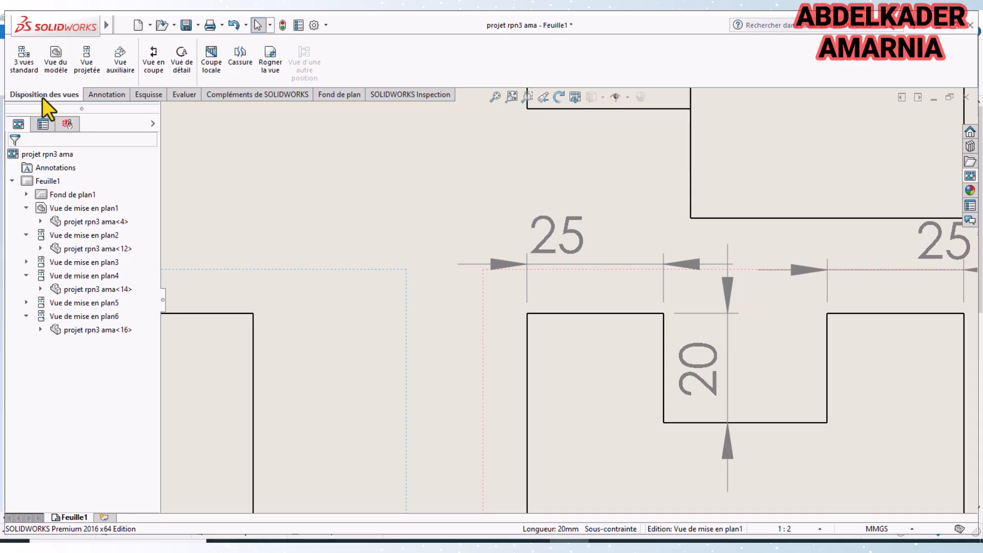
Create section view A-A from a vertical cutting line through the midpoint of the main view's upper-left edge, placing it left of the sheet.
click(160, 52)
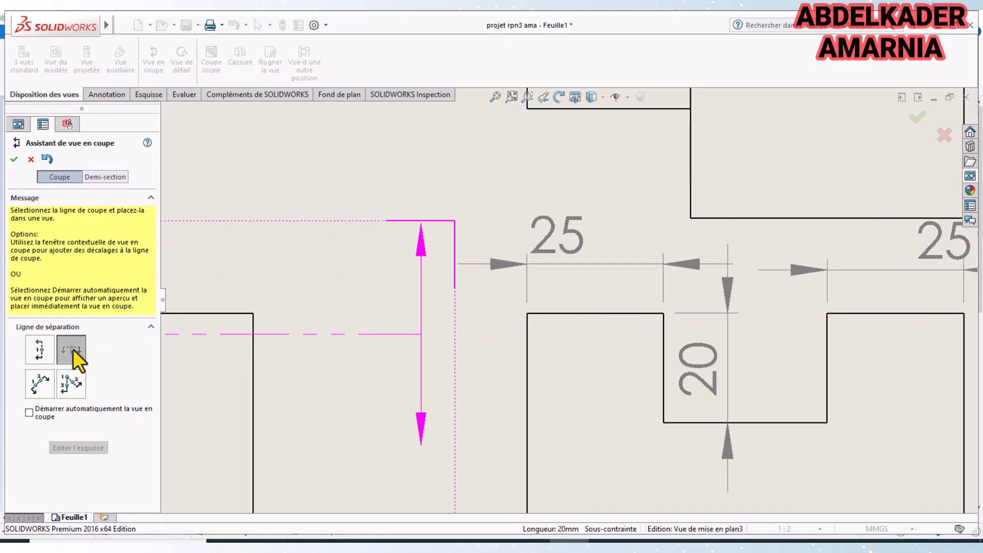
click(44, 354)
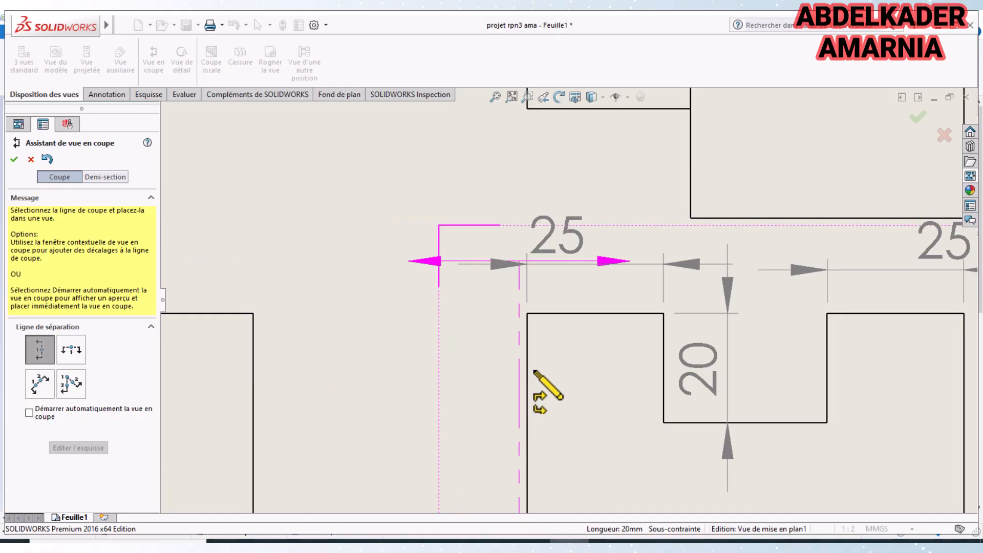
click(594, 313)
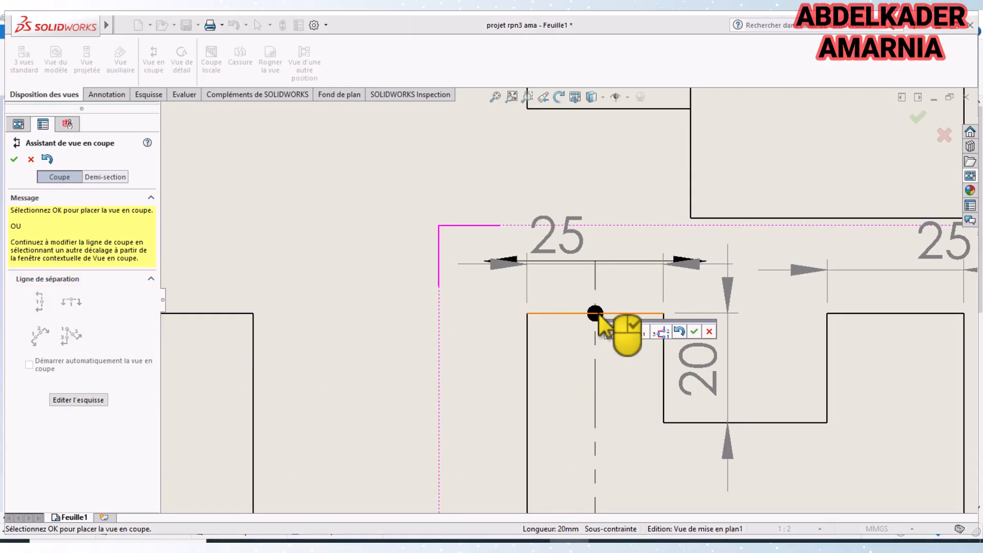
click(696, 334)
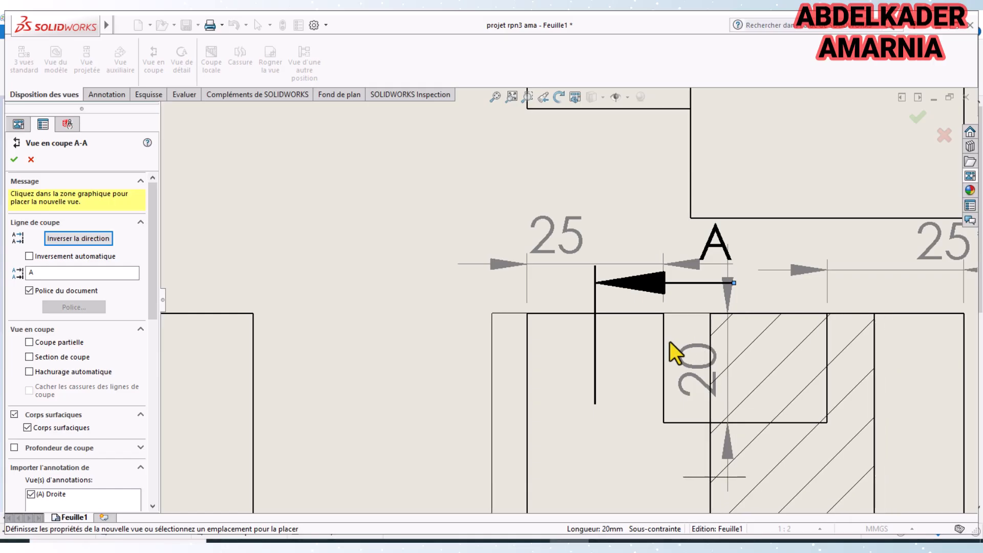
scroll(513, 352, up, 6)
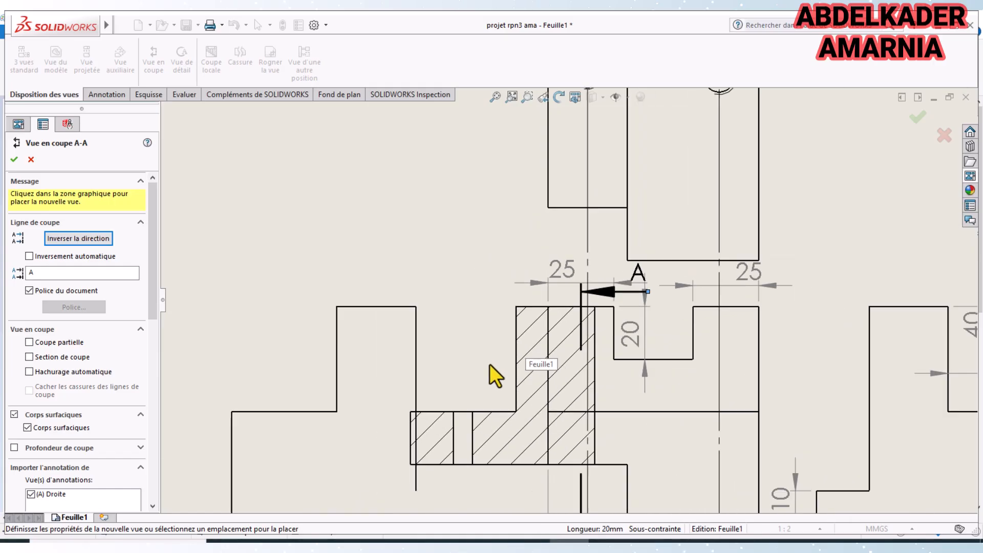
click(230, 370)
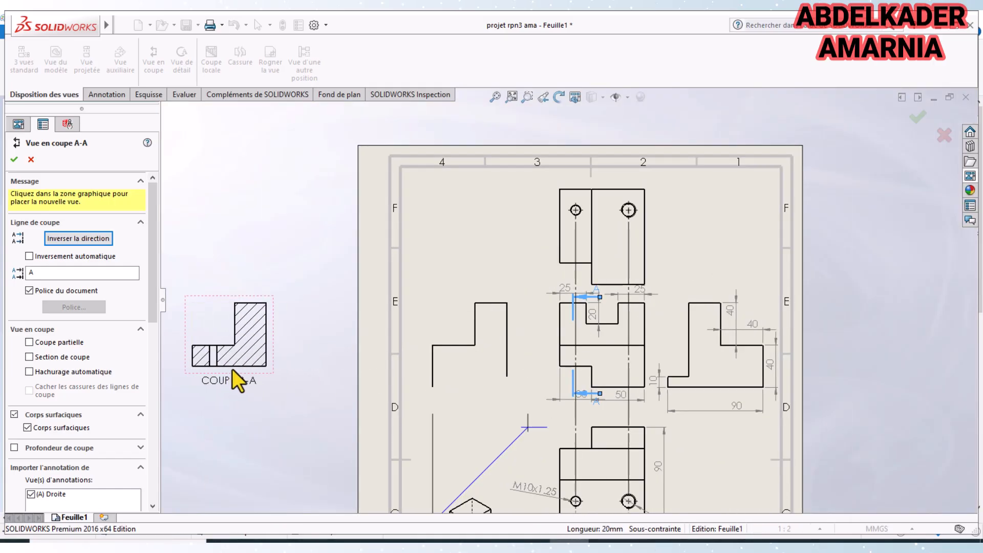
Examine the A-A cutting line on the main view together with the surrounding projected views and their dimensions.
scroll(501, 366, down, 5)
scroll(501, 366, up, 3)
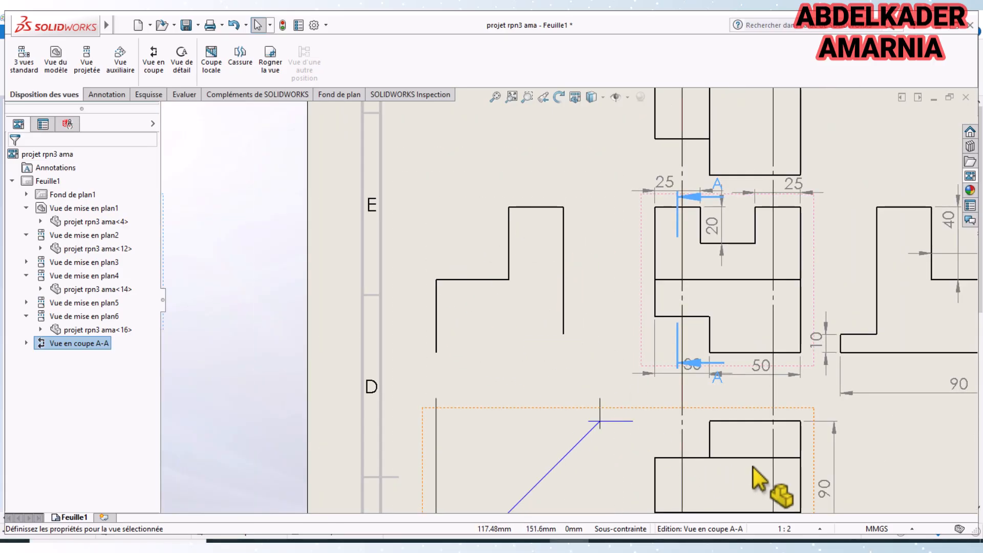
scroll(773, 297, up, 3)
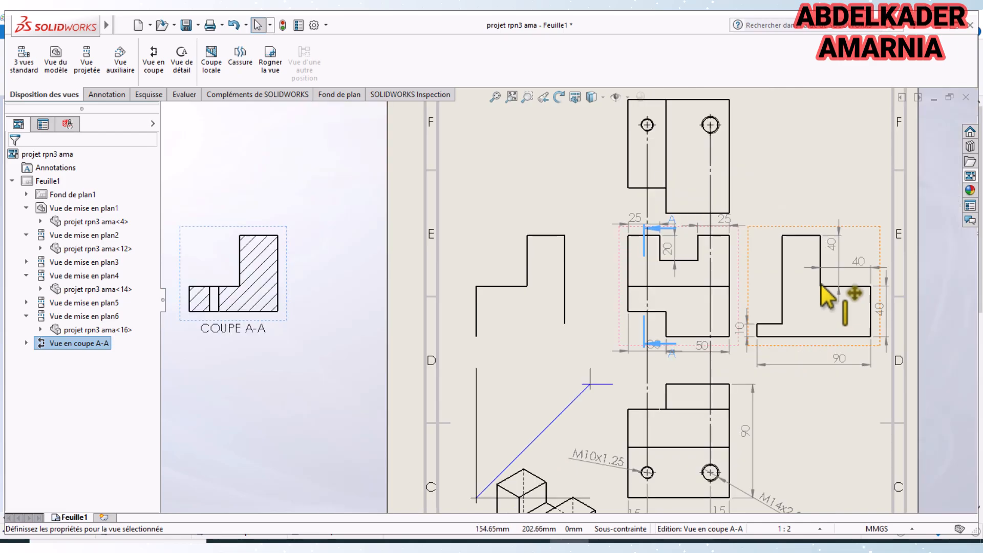
scroll(788, 290, down, 3)
scroll(774, 271, down, 2)
scroll(588, 164, up, 2)
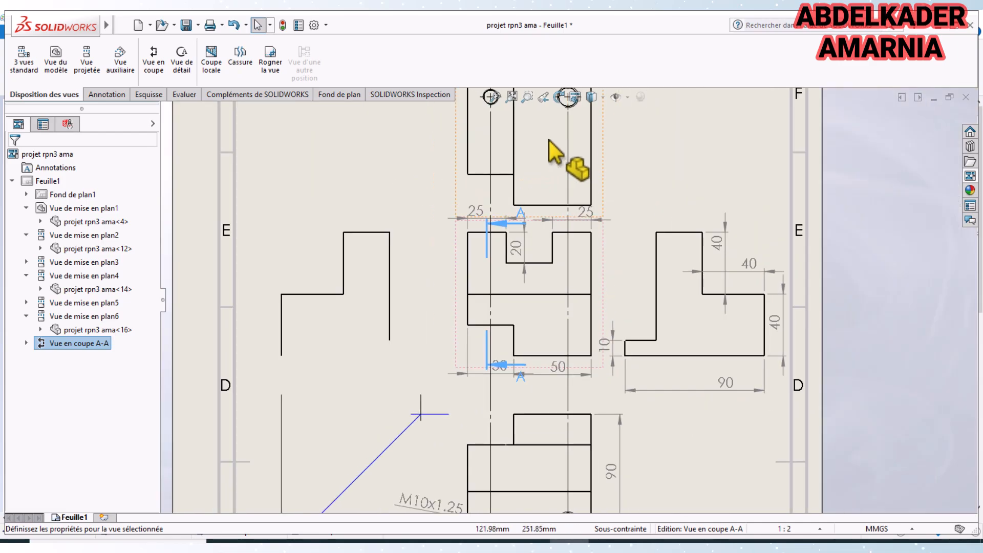
scroll(563, 154, down, 1)
scroll(547, 181, down, 1)
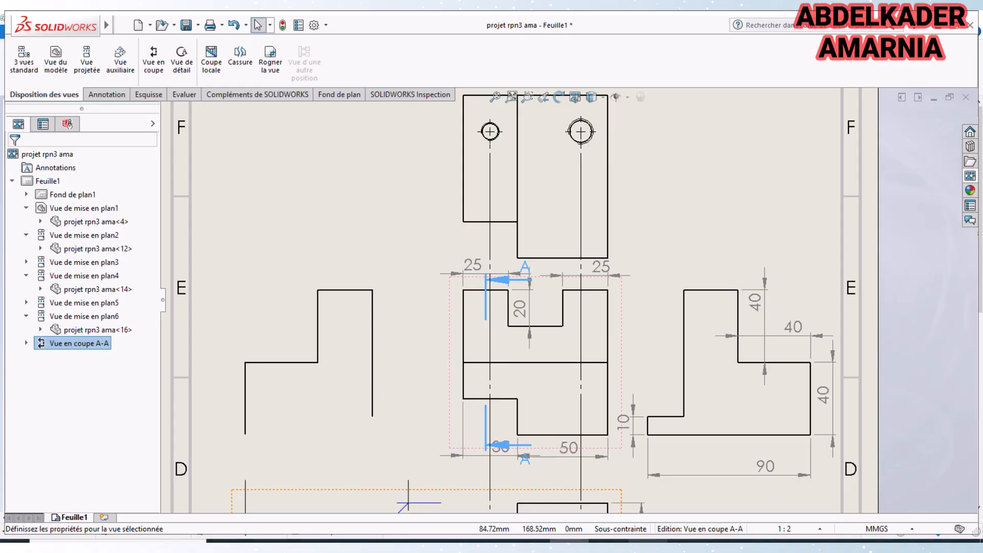
scroll(622, 466, down, 2)
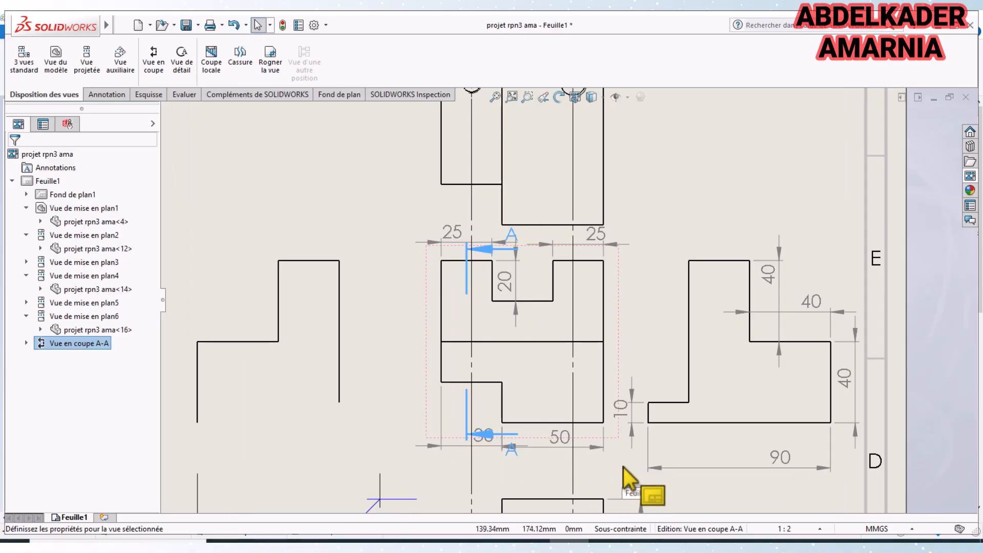
scroll(623, 466, up, 1)
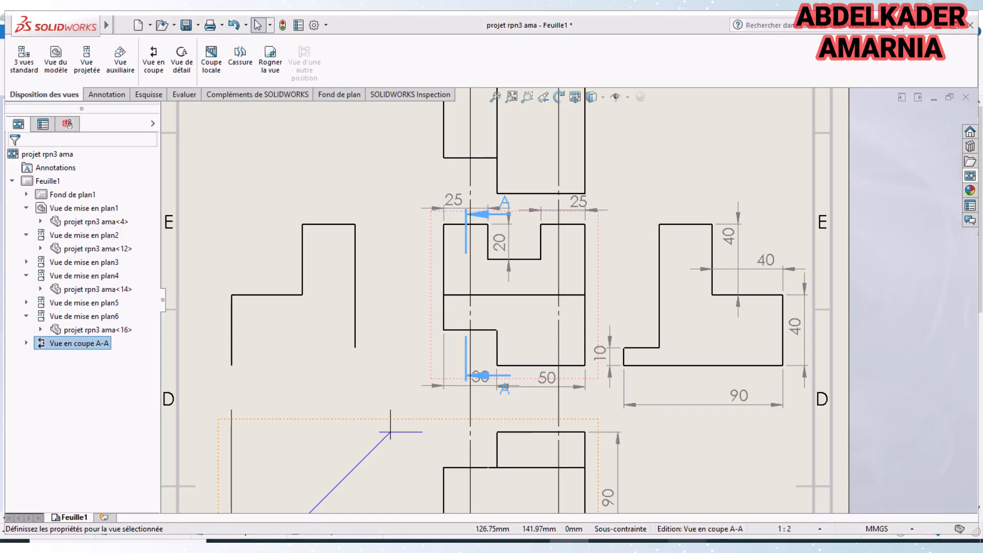
Create section view B-B from a horizontal cutting line through the M10x1.25 hole's centre in the lower view, placing it directly below that view.
scroll(588, 328, up, 5)
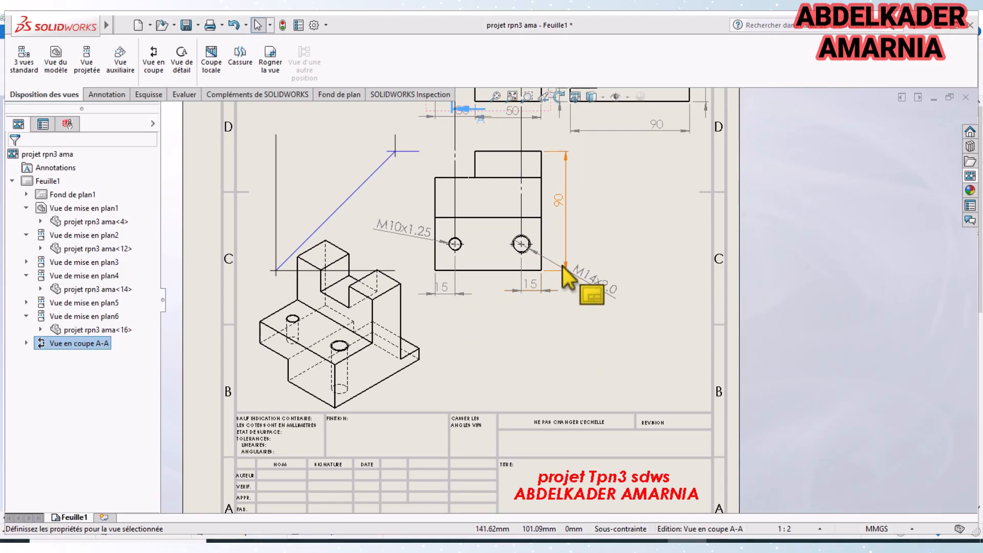
scroll(578, 286, down, 6)
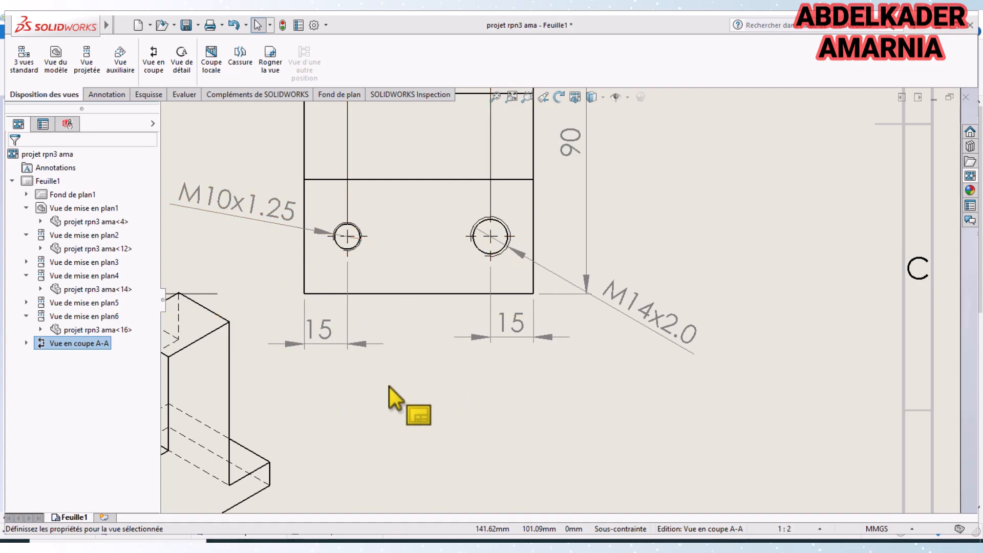
click(152, 57)
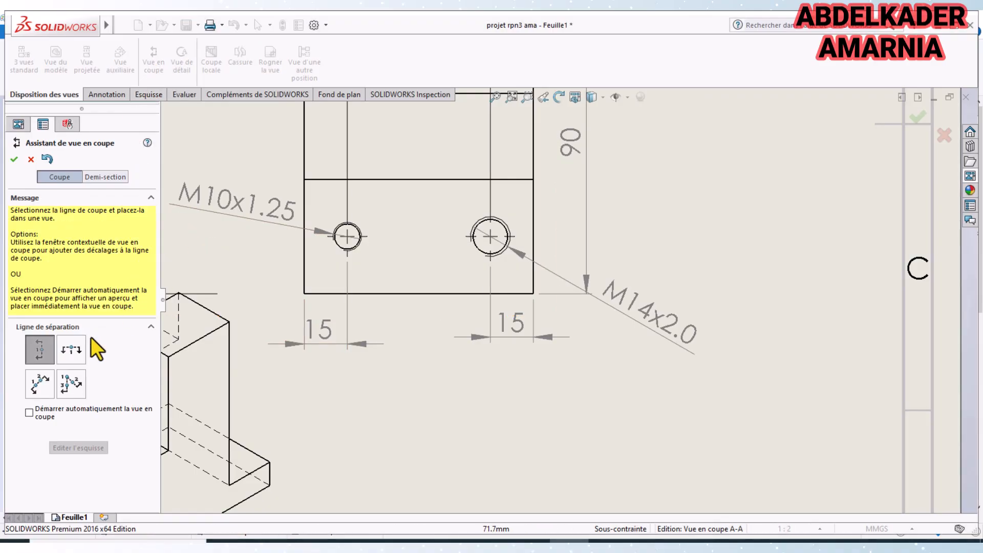
click(68, 356)
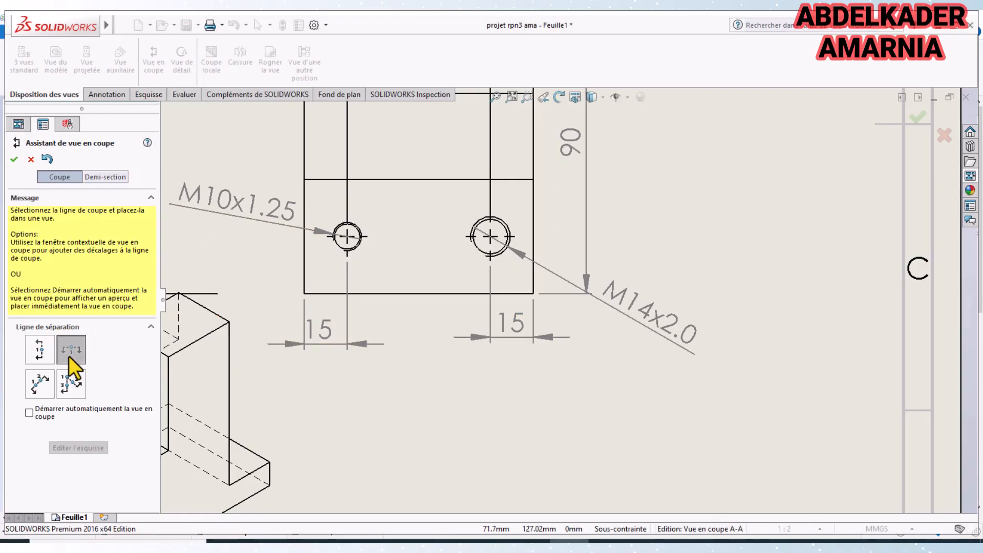
click(347, 236)
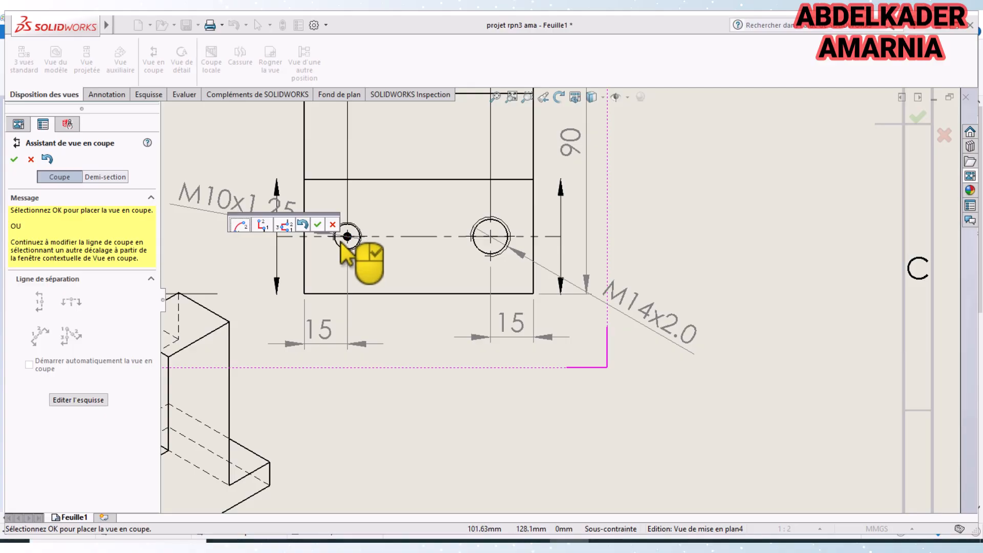
click(317, 224)
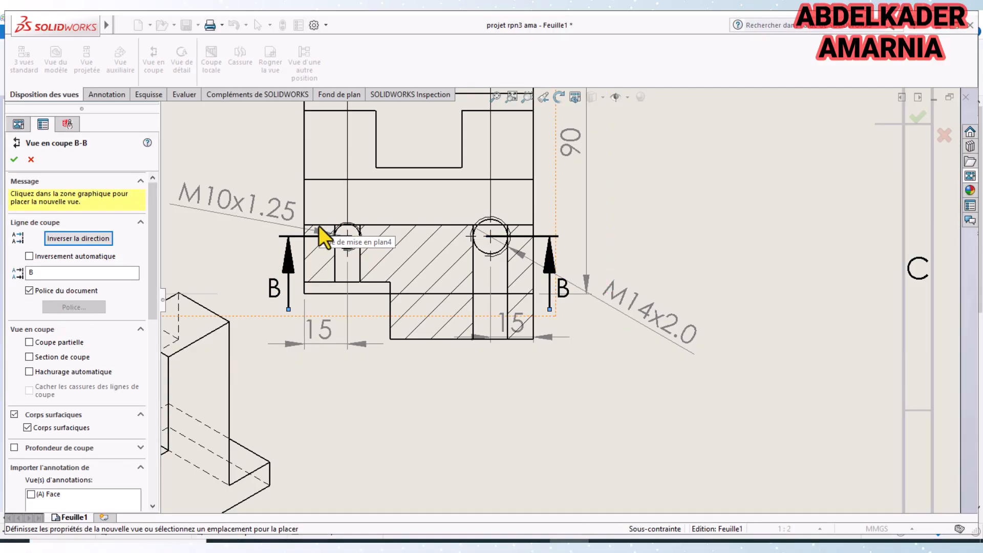
scroll(389, 436, up, 3)
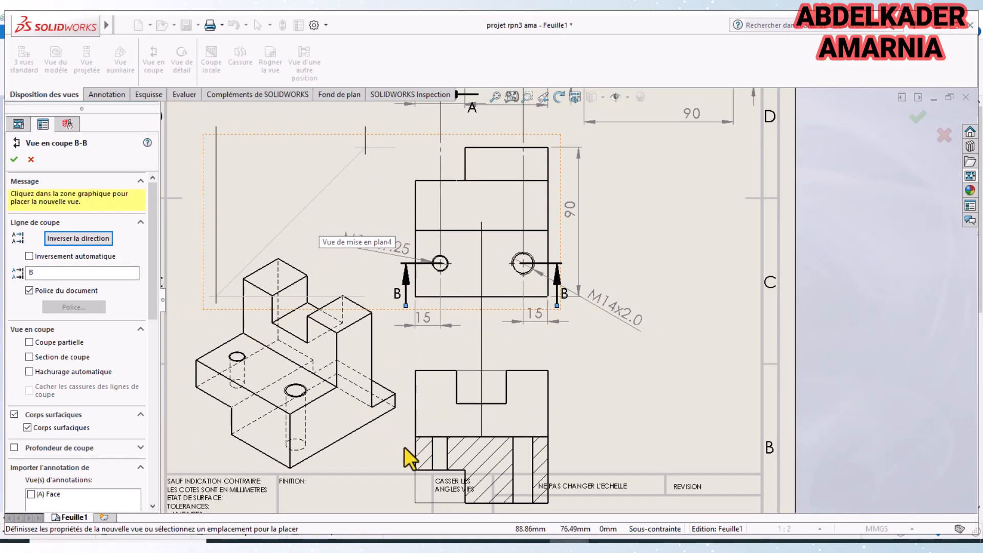
click(432, 425)
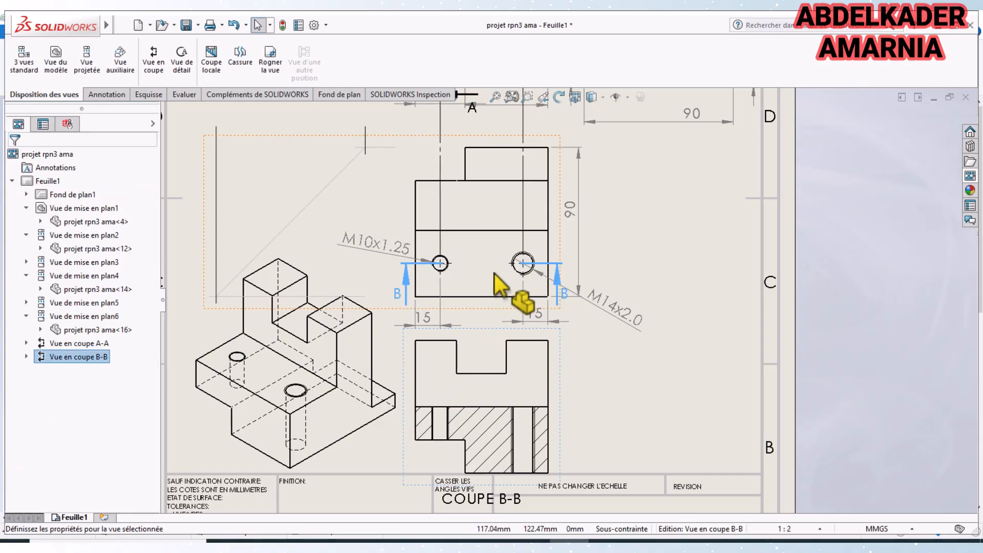
Examine the B-B cutting line through the two tapped holes, and the main and side views above it.
scroll(497, 282, down, 3)
scroll(490, 279, down, 2)
scroll(499, 337, up, 3)
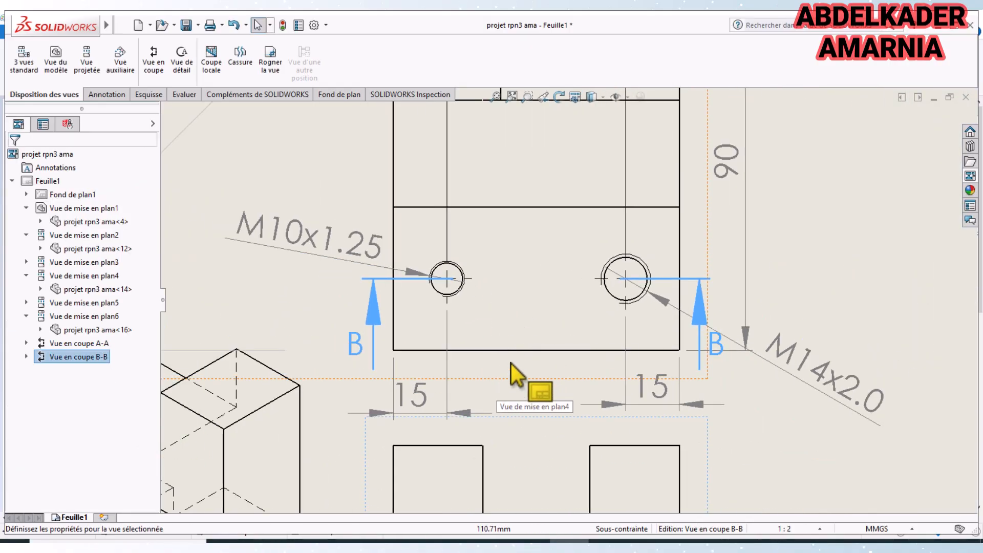
scroll(514, 354, up, 2)
scroll(515, 354, up, 1)
middle_drag(515, 345, 453, 460)
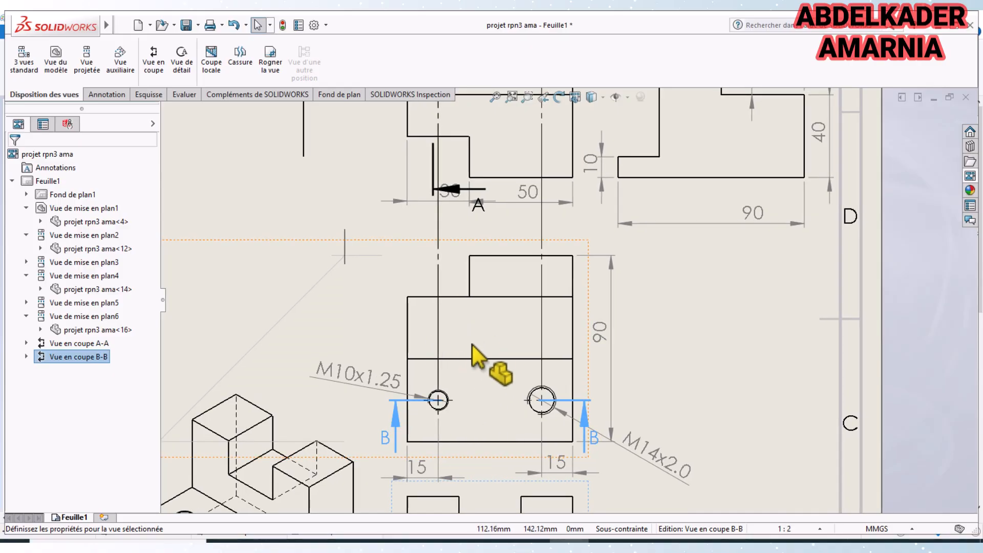
middle_drag(481, 365, 534, 481)
mouse_move(373, 210)
middle_down()
mouse_move(417, 287)
mouse_move(409, 287)
middle_up()
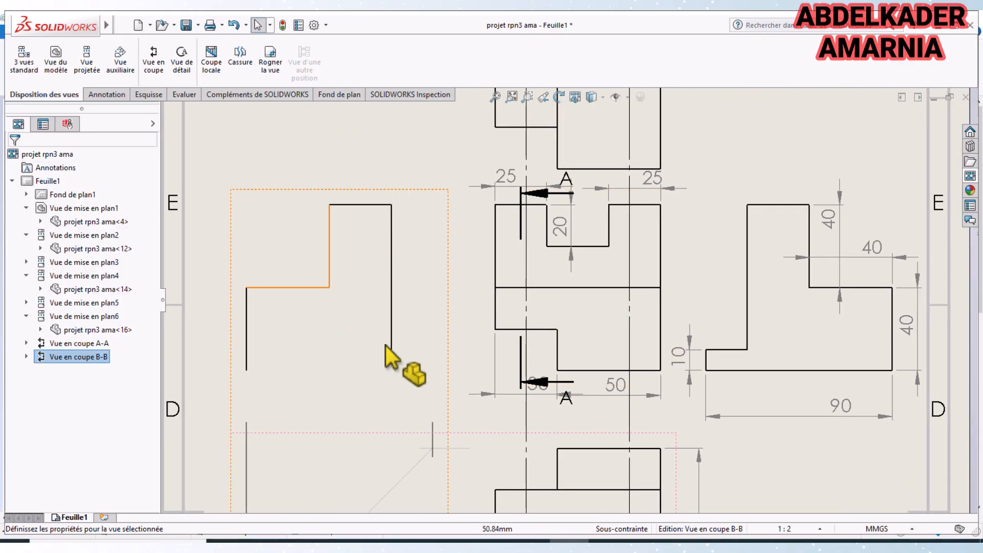
Close the properties of section view B-B and save the drawing.
click(41, 127)
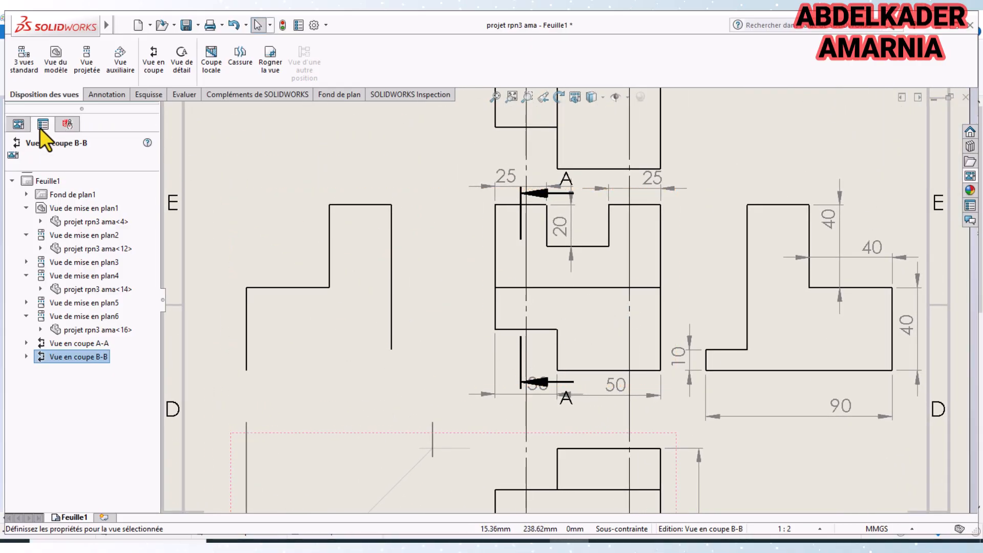
click(14, 160)
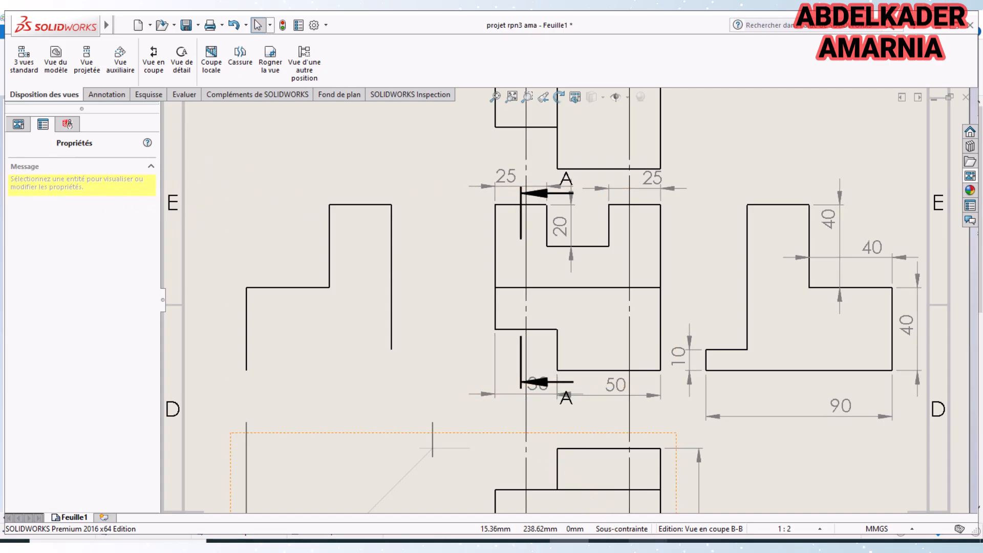
click(188, 23)
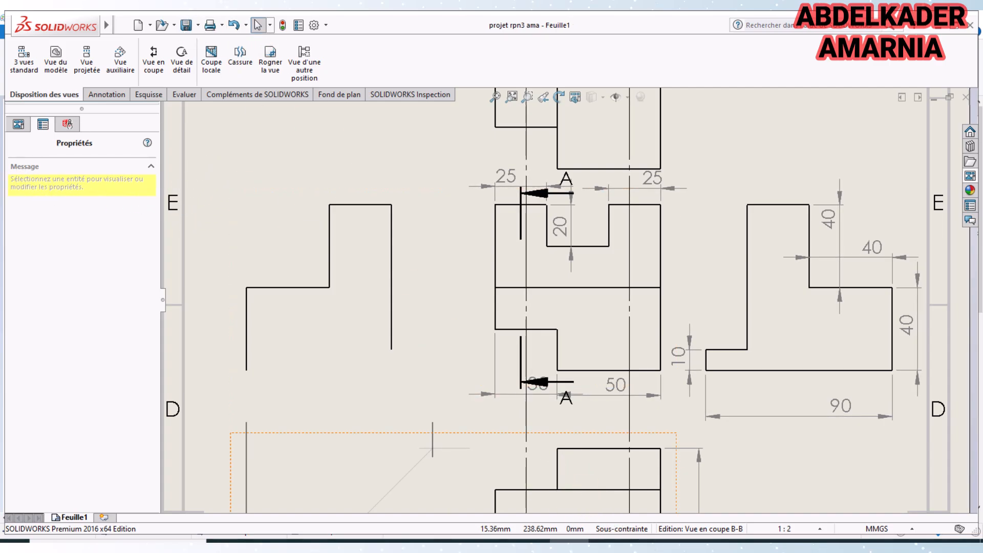